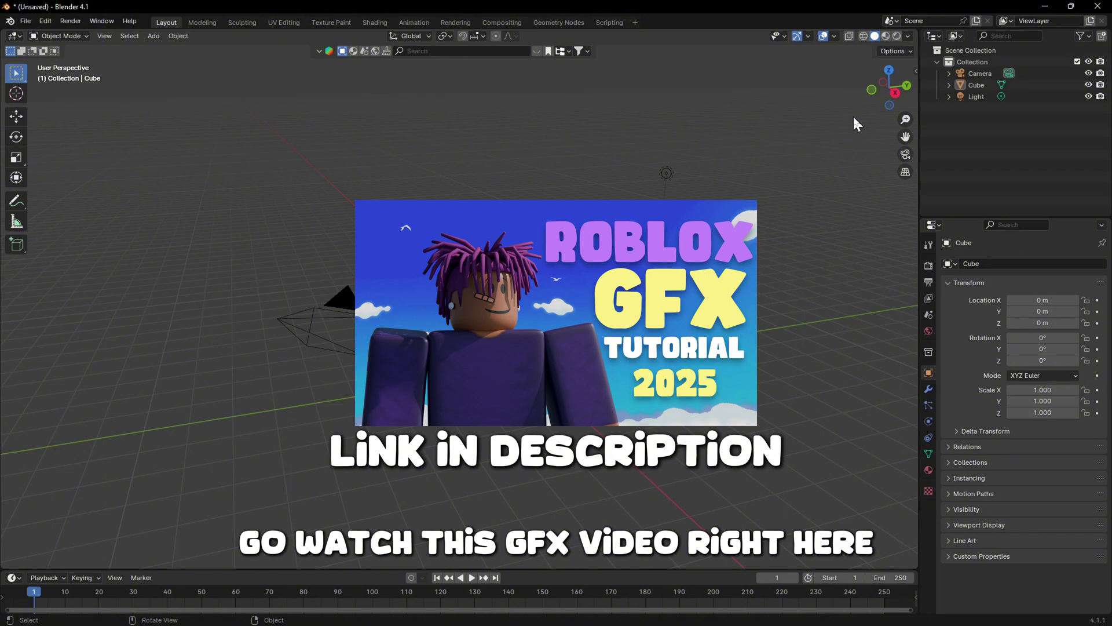
- Add the Starter Boy Rig from the Starter Rigs sidebar panel and begin importing the avatar model
left_click(916, 74)
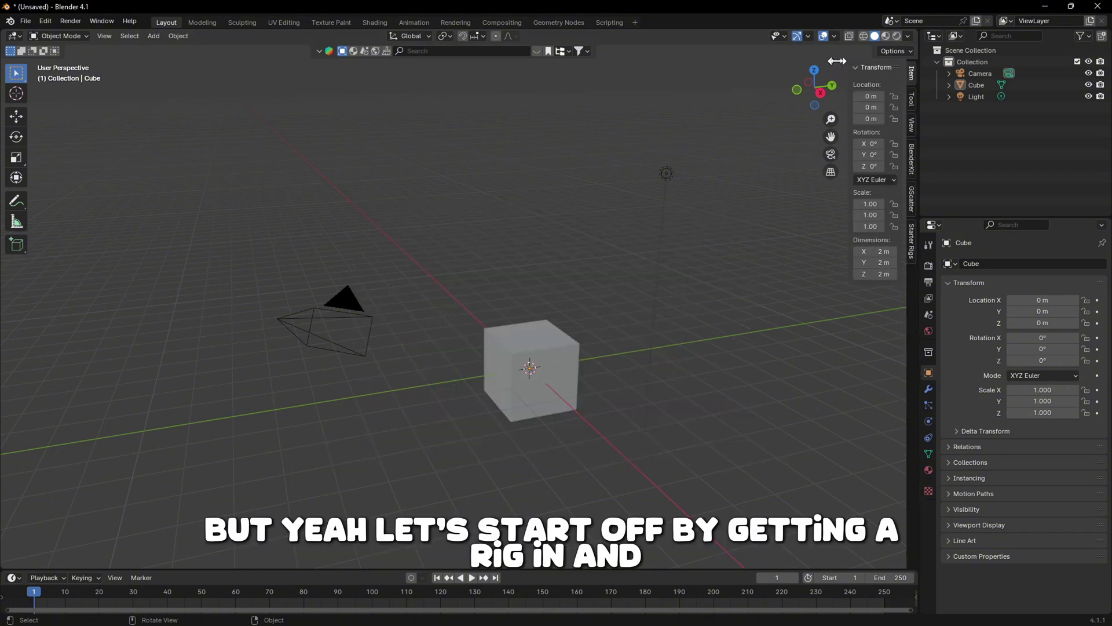
left_click(910, 246)
left_click(882, 87)
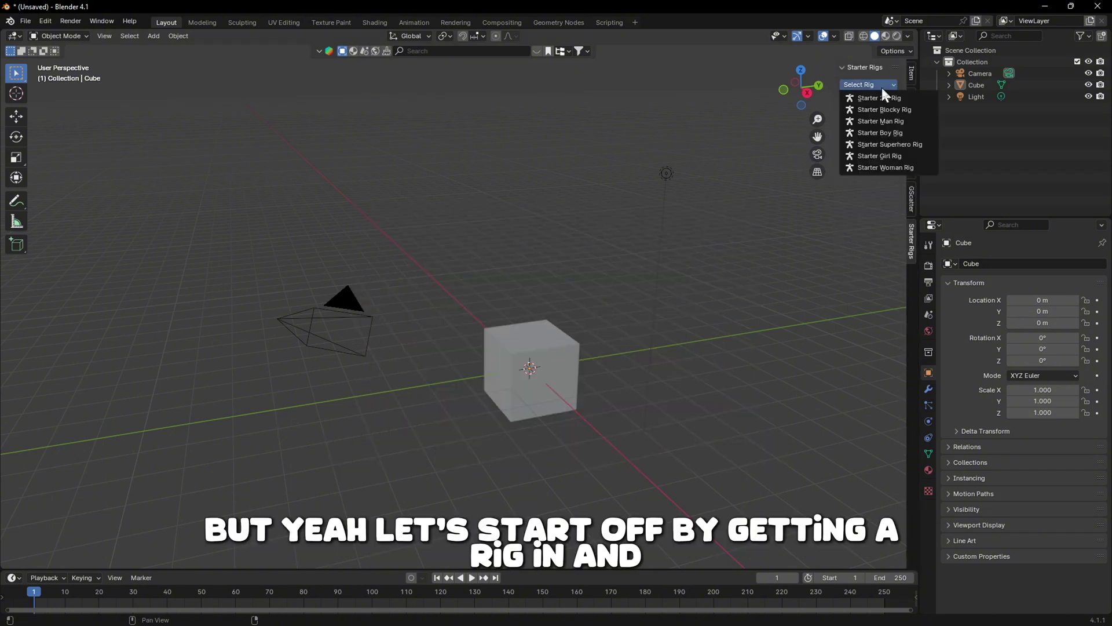
left_click(882, 134)
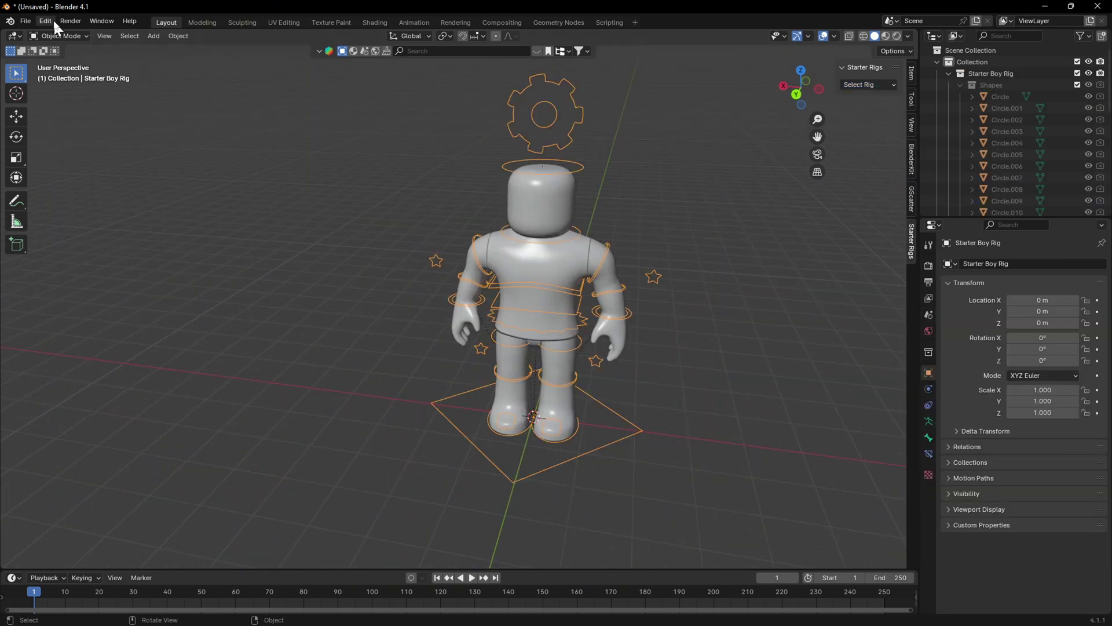
left_click(25, 21)
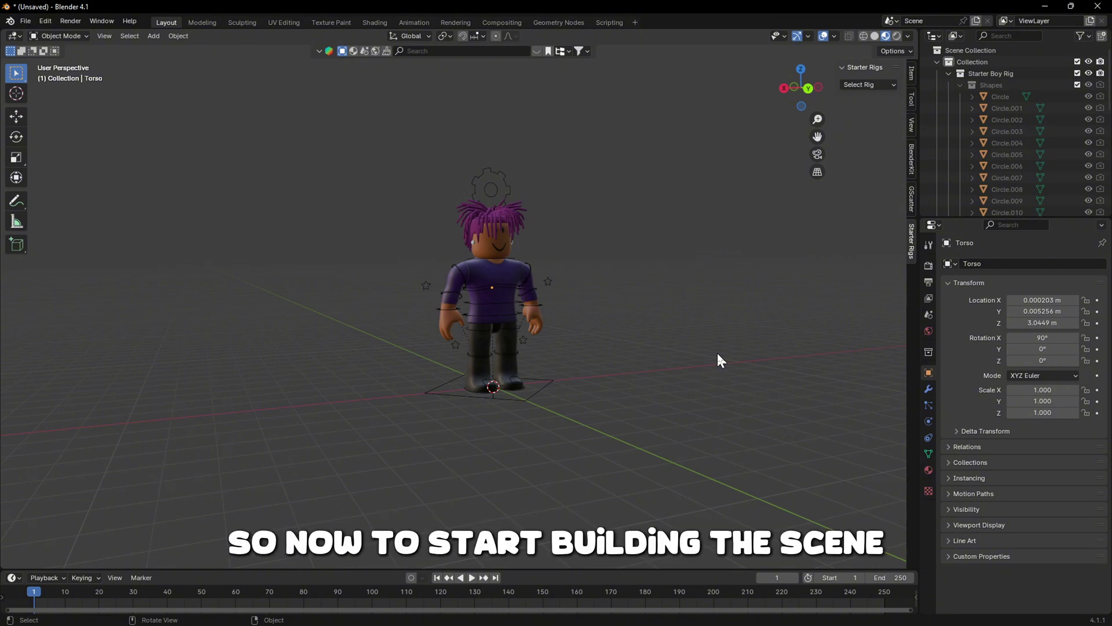
- Orbit the view in closer around the purple-haired avatar
middle_click_drag(710, 358, 676, 382)
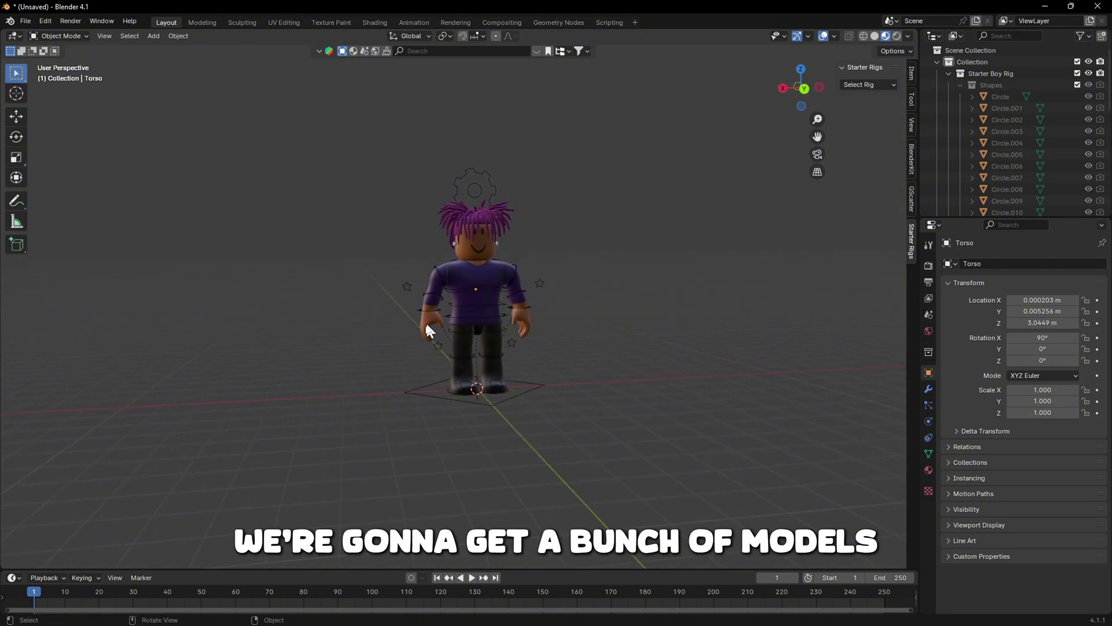
middle_click_drag(596, 405, 730, 365)
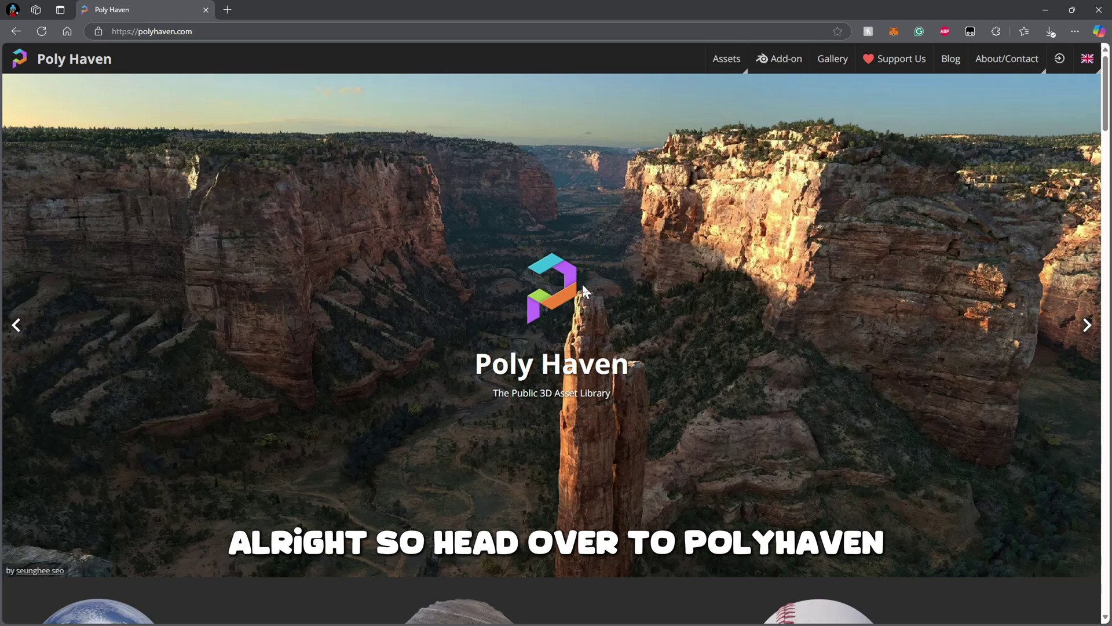
- Scroll down the Poly Haven homepage and open Browse Models to list all 379 models
scroll(645, 348, "down", 4)
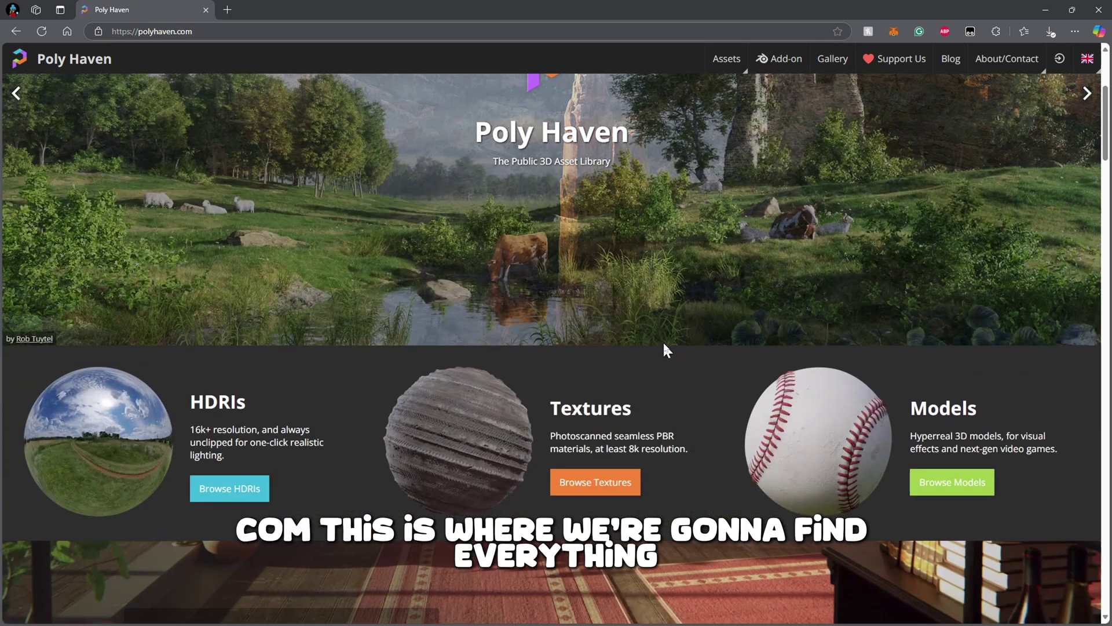
scroll(664, 346, "down", 1)
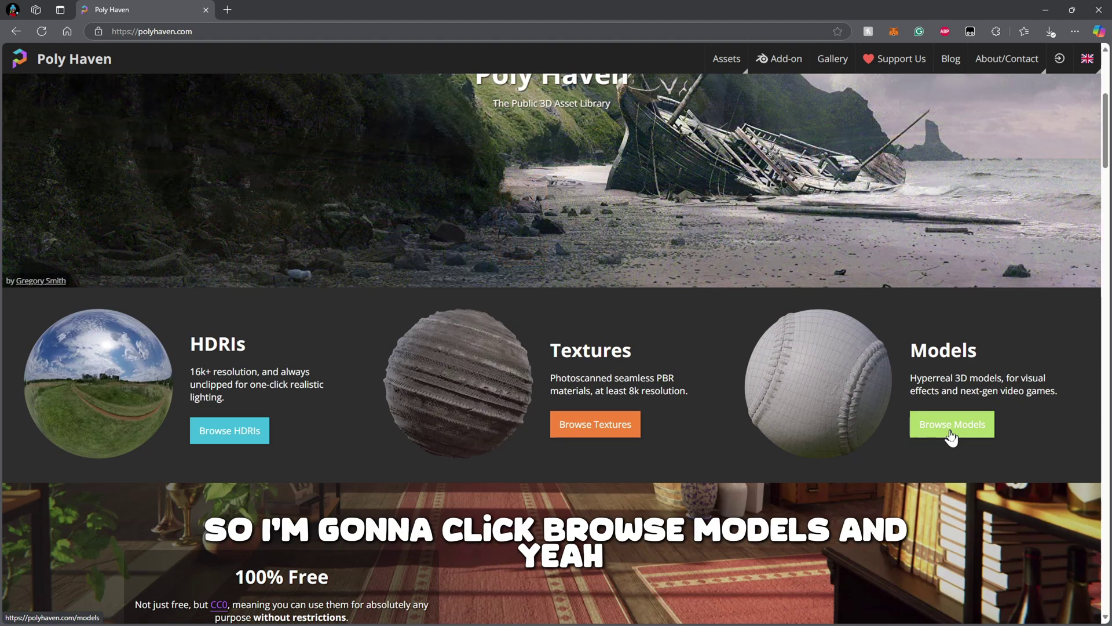
left_click(950, 432)
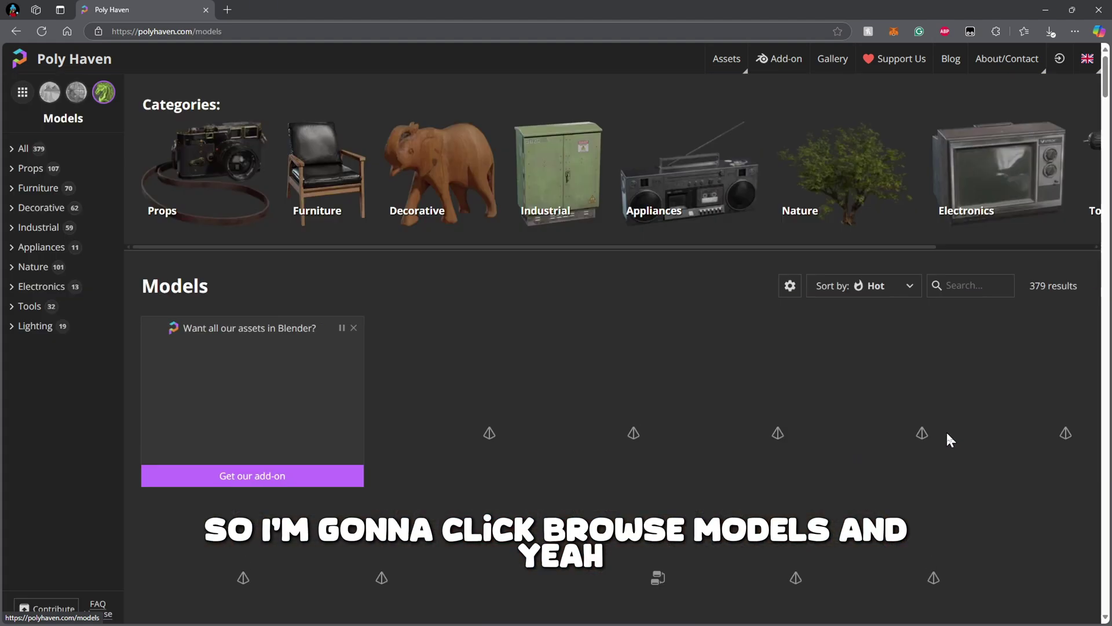
scroll(585, 333, "down", 3)
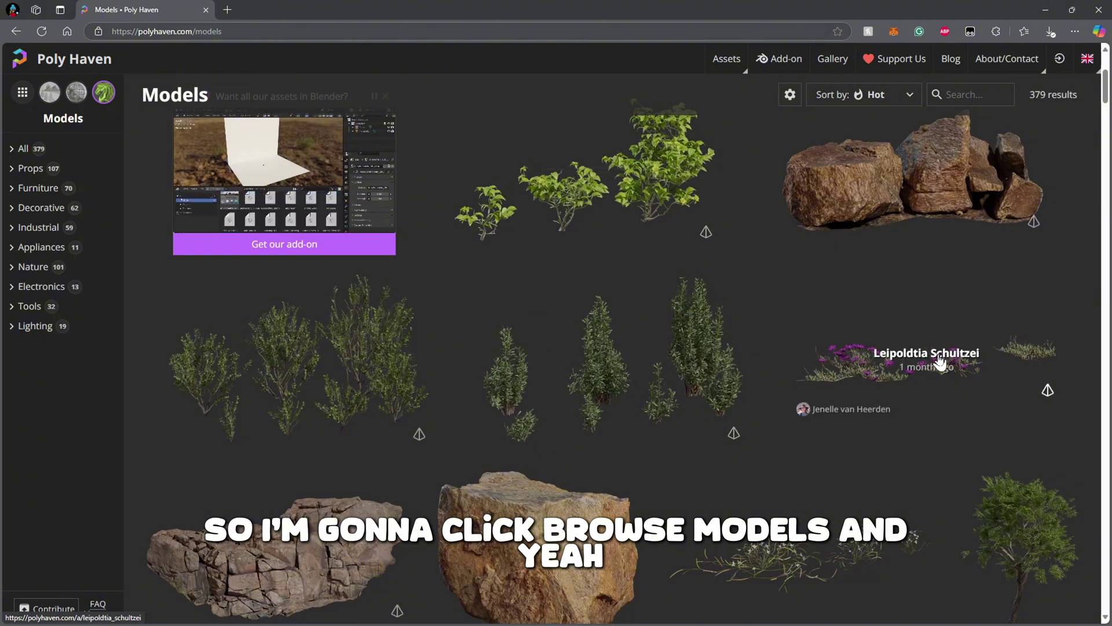
scroll(943, 365, "down", 9)
scroll(956, 363, "down", 5)
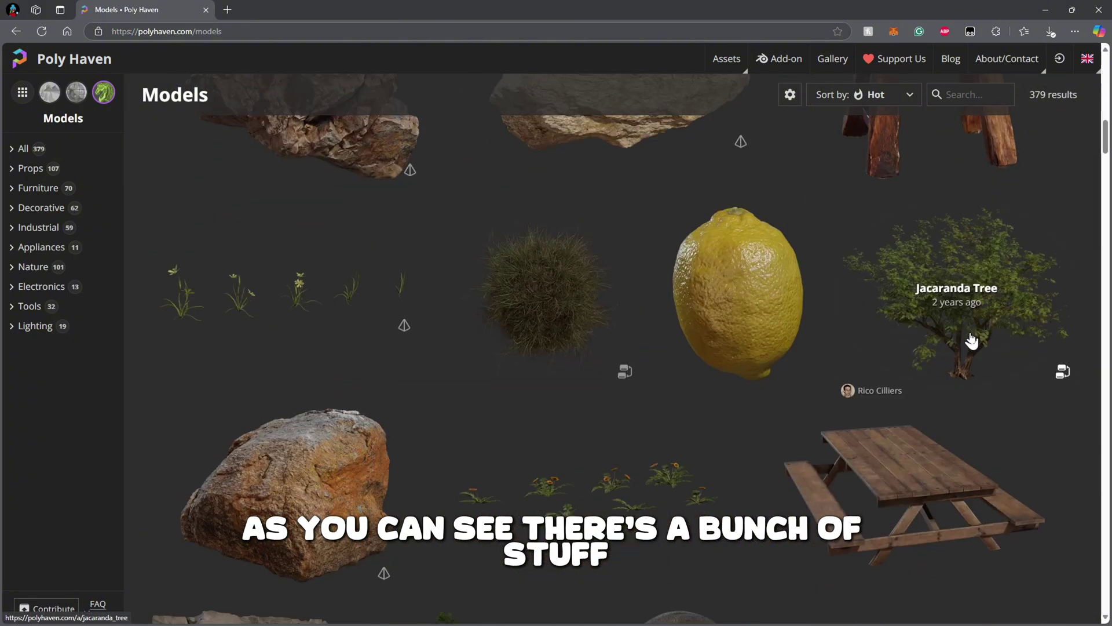
scroll(966, 355, "up", 14)
scroll(359, 216, "up", 3)
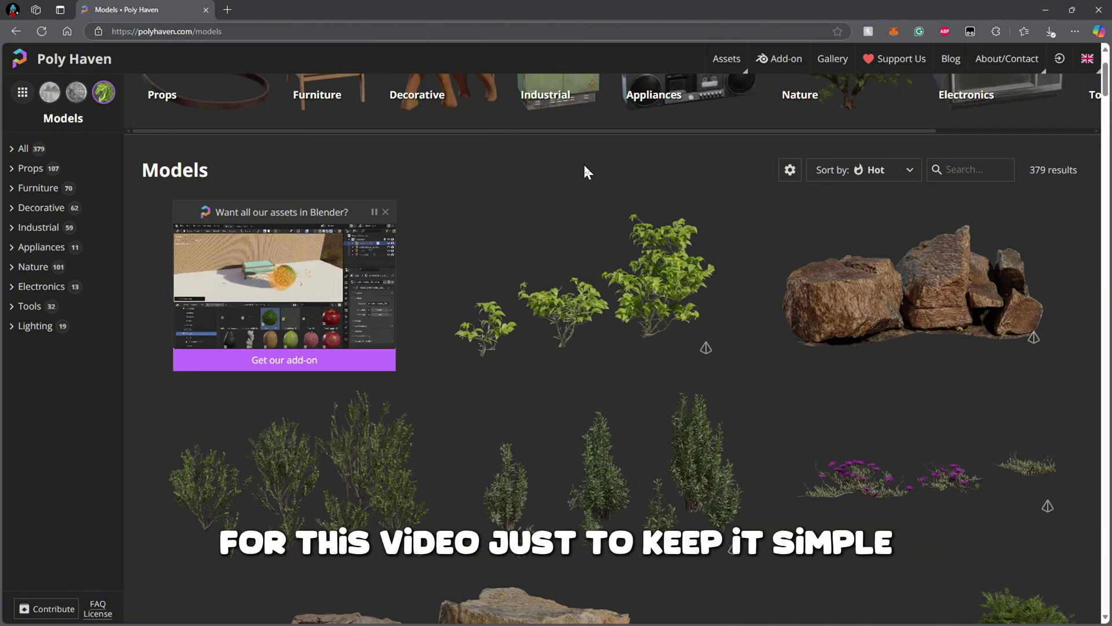
left_click(39, 188)
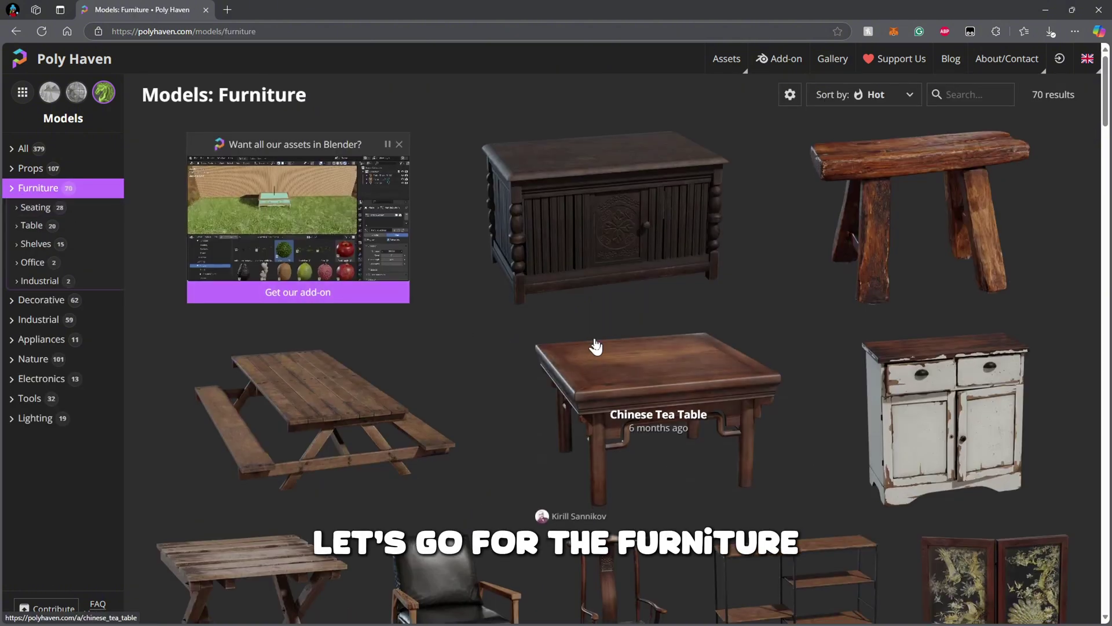
scroll(616, 344, "down", 8)
scroll(618, 347, "down", 8)
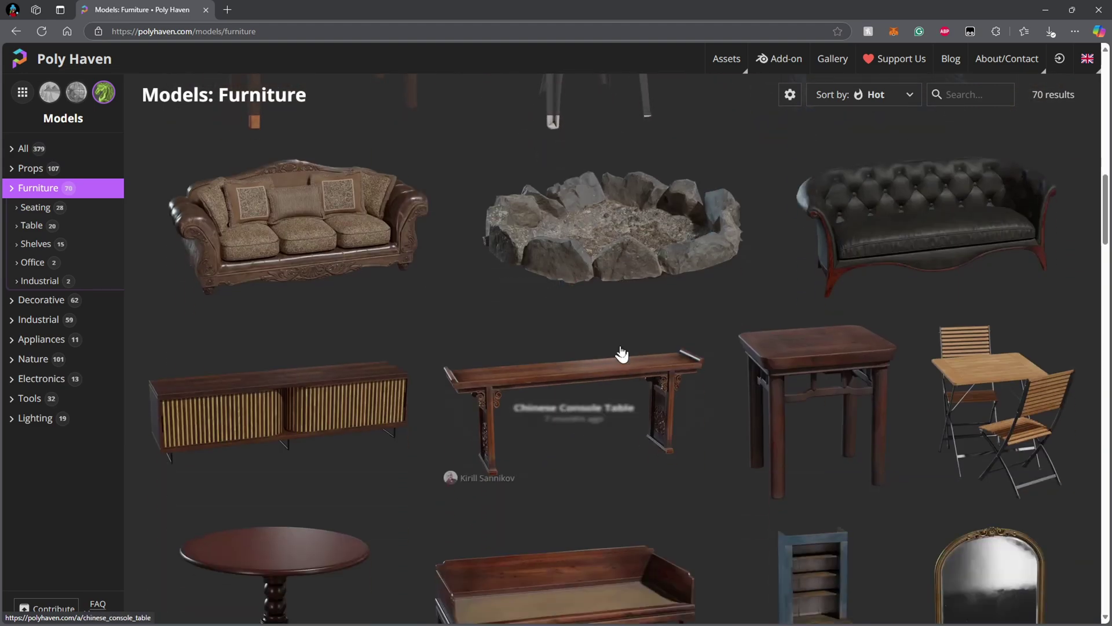
scroll(635, 375, "down", 2)
scroll(509, 356, "up", 2)
scroll(561, 405, "down", 2)
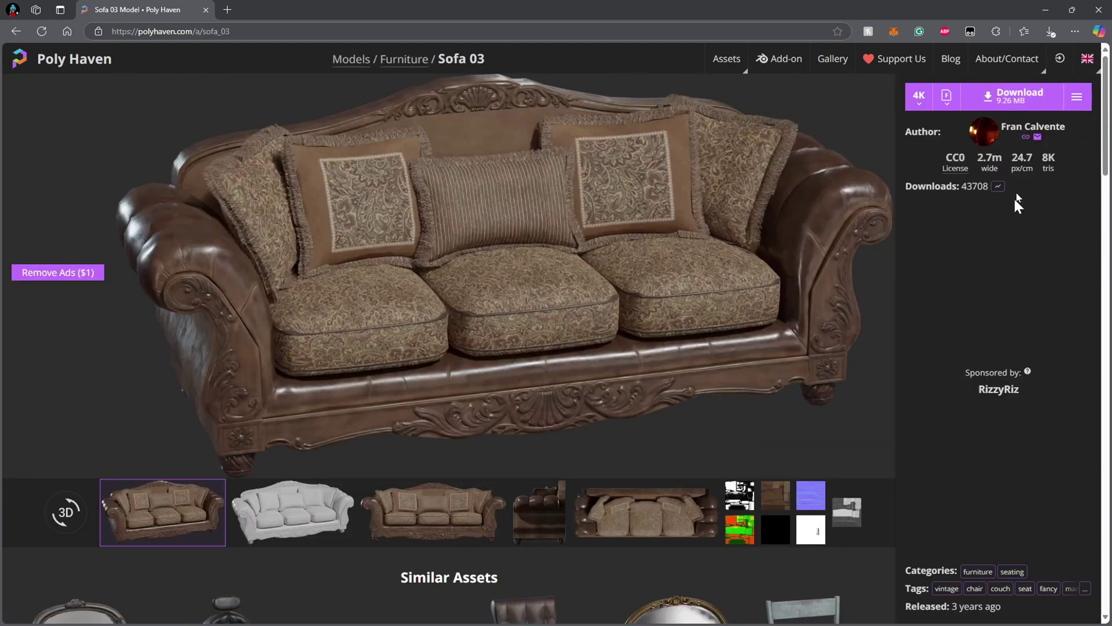
scroll(1018, 203, "down", 10)
key("alt+Left")
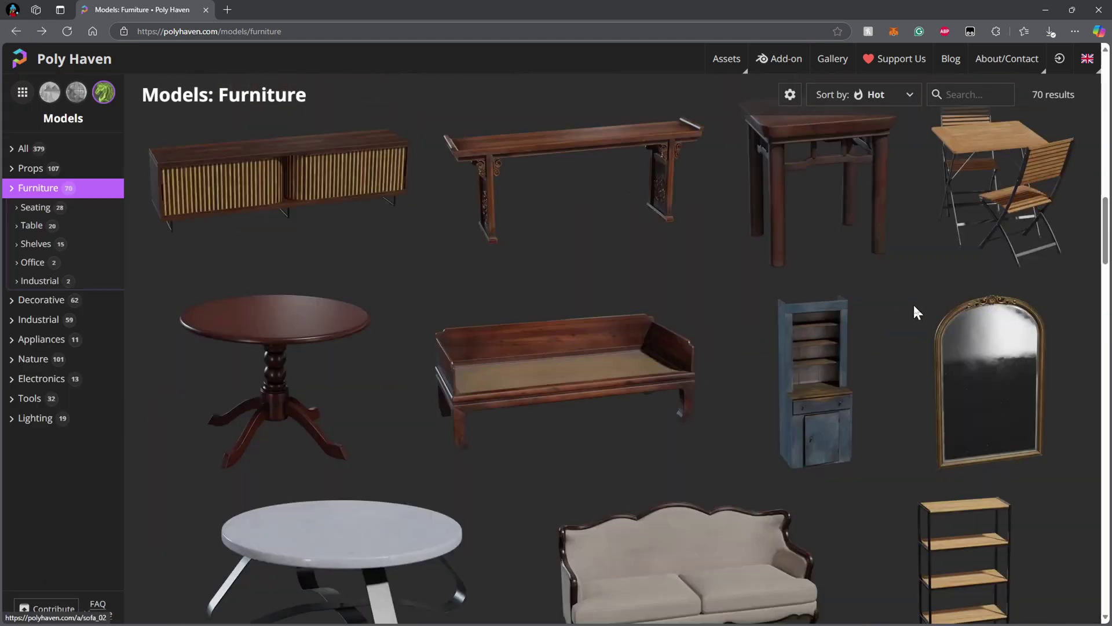
scroll(919, 310, "down", 5)
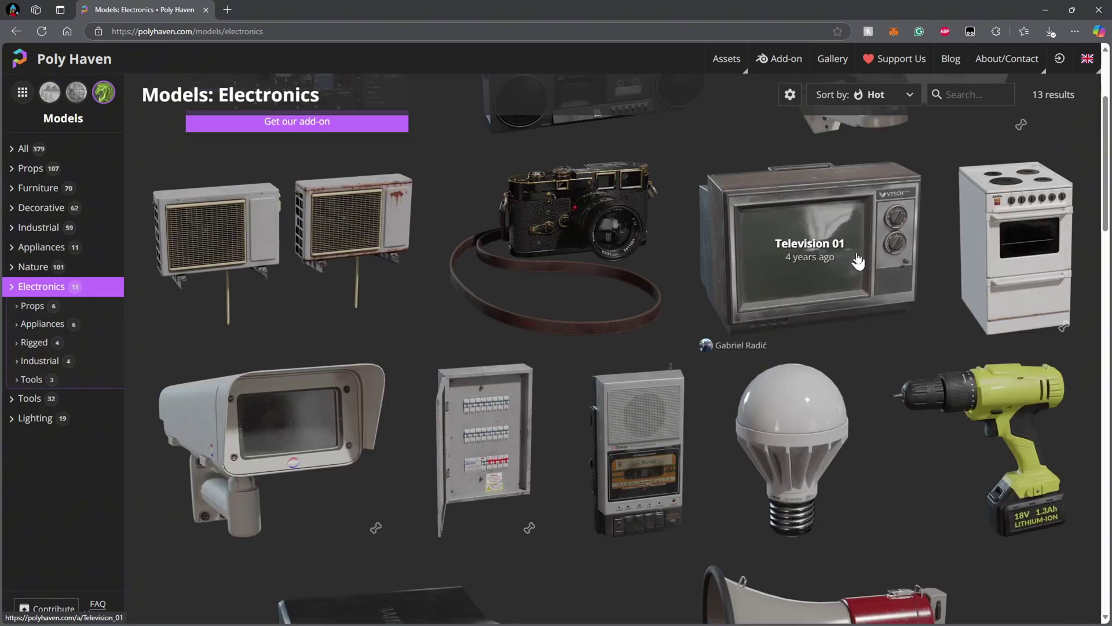
left_click(777, 243)
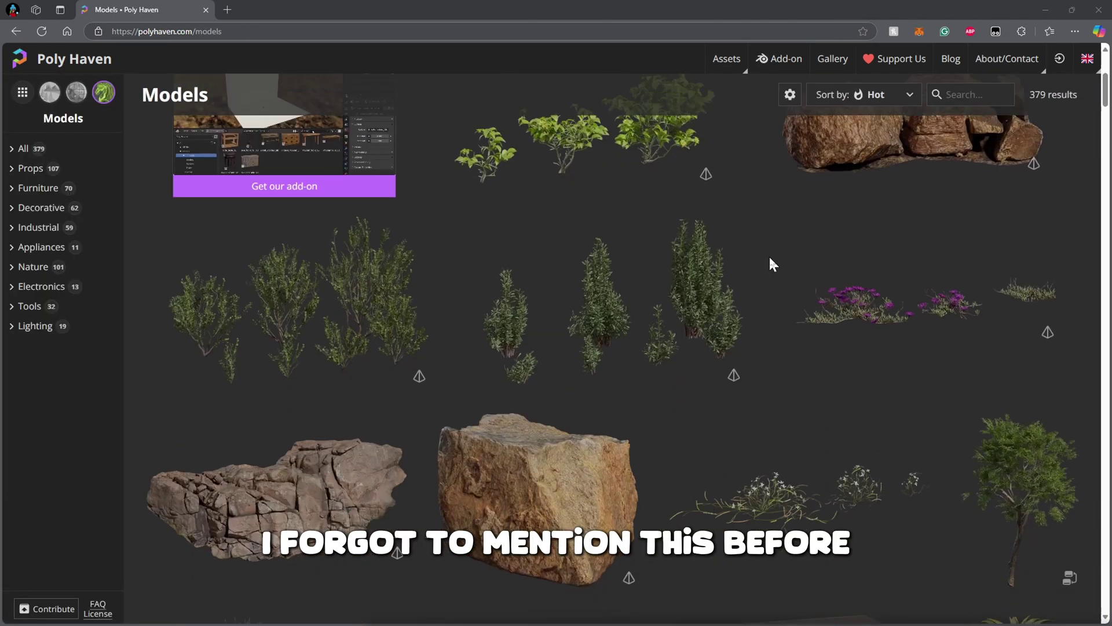
scroll(771, 259, "down", 5)
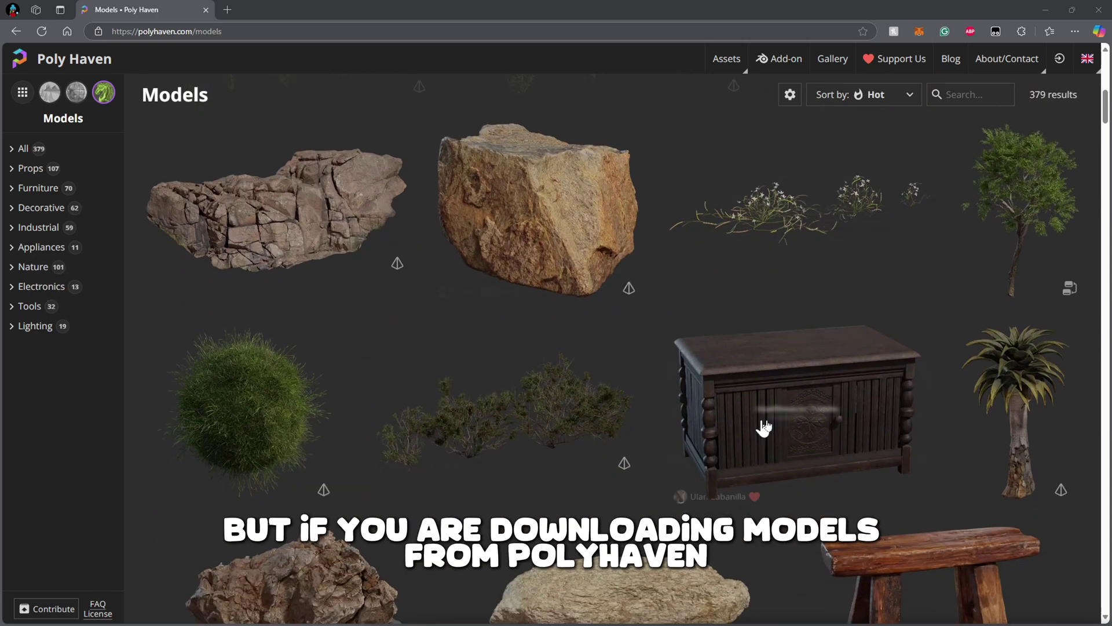
left_click(829, 387)
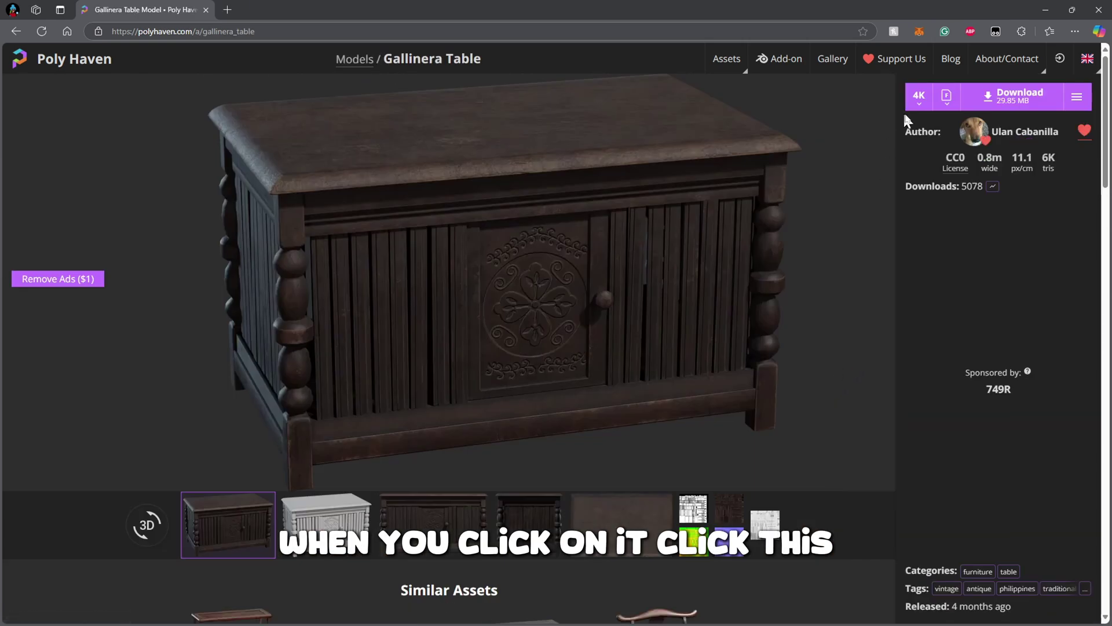
left_click(947, 98)
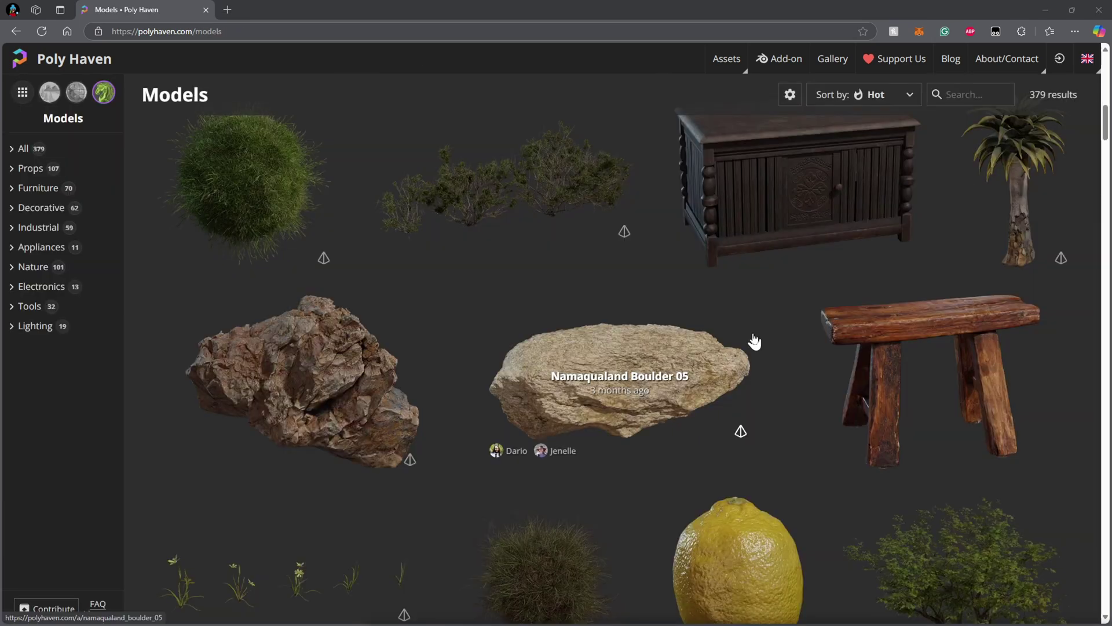
- Return to the Poly Haven homepage and open the Textures library
left_click(81, 61)
scroll(612, 228, "down", 6)
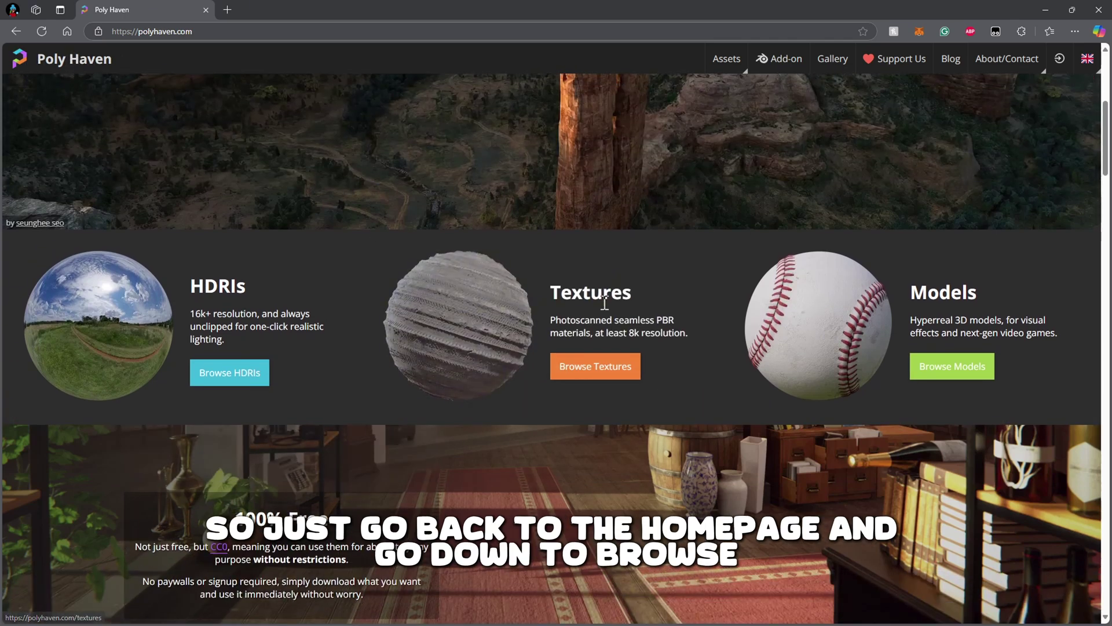
left_click(595, 368)
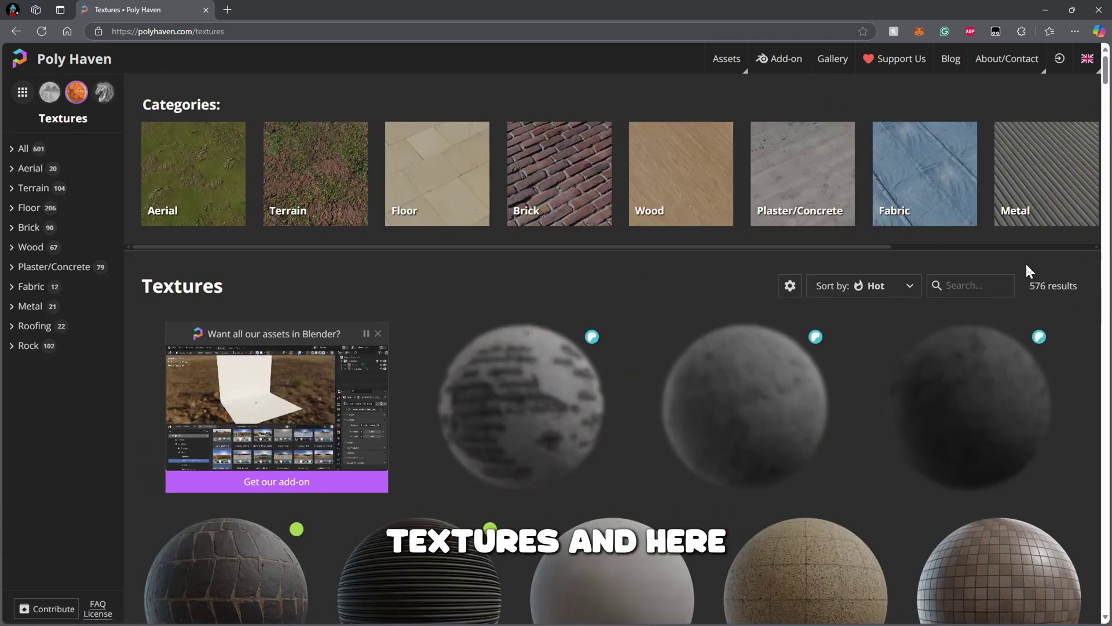
- Filter the textures to the Brick category and open the Medieval Red Brick page
scroll(1045, 249, "down", 4)
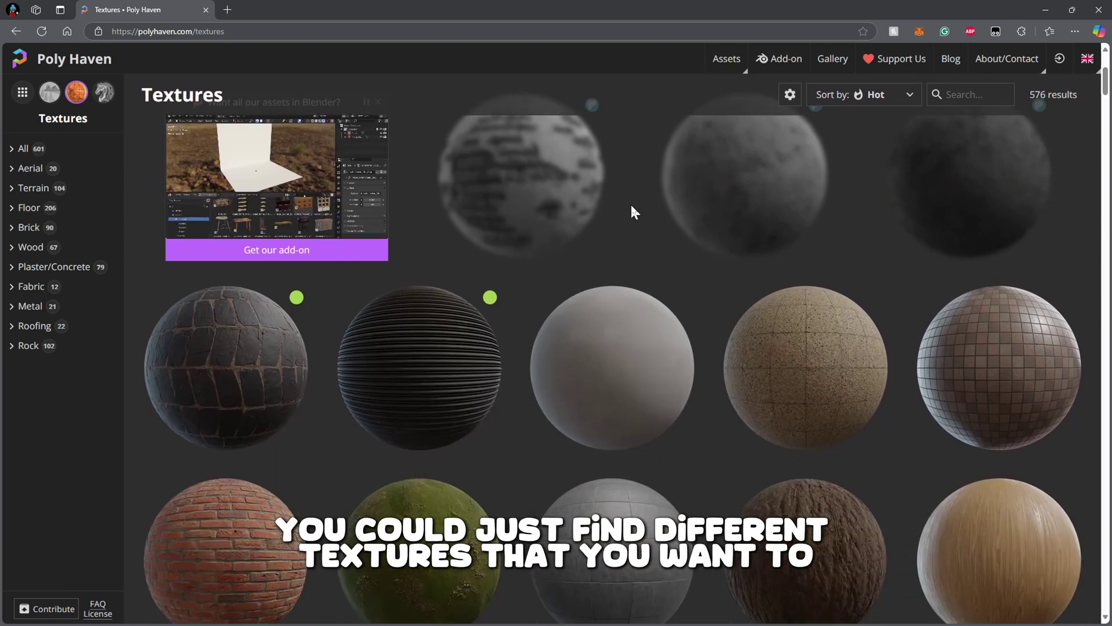
scroll(632, 211, "down", 3)
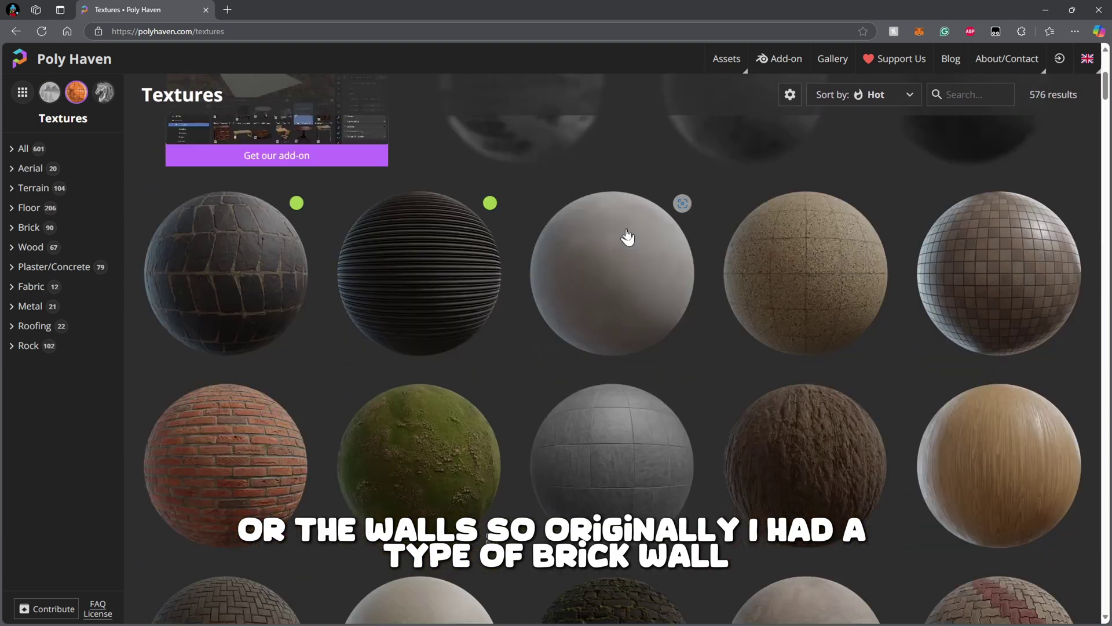
scroll(624, 242, "down", 2)
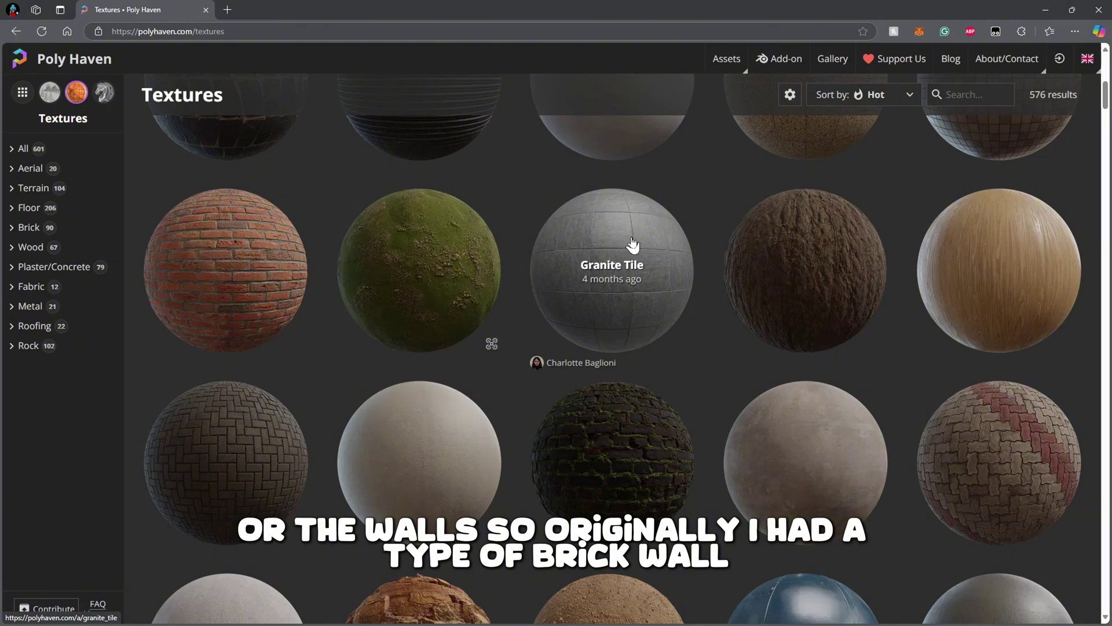
scroll(631, 243, "down", 2)
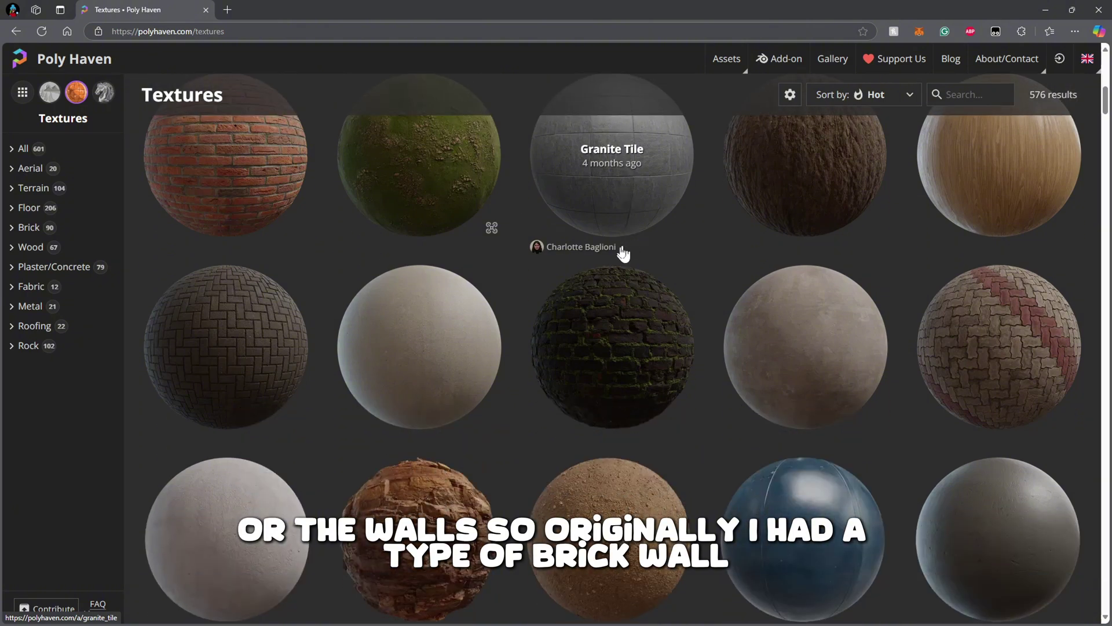
left_click(69, 229)
scroll(740, 256, "down", 3)
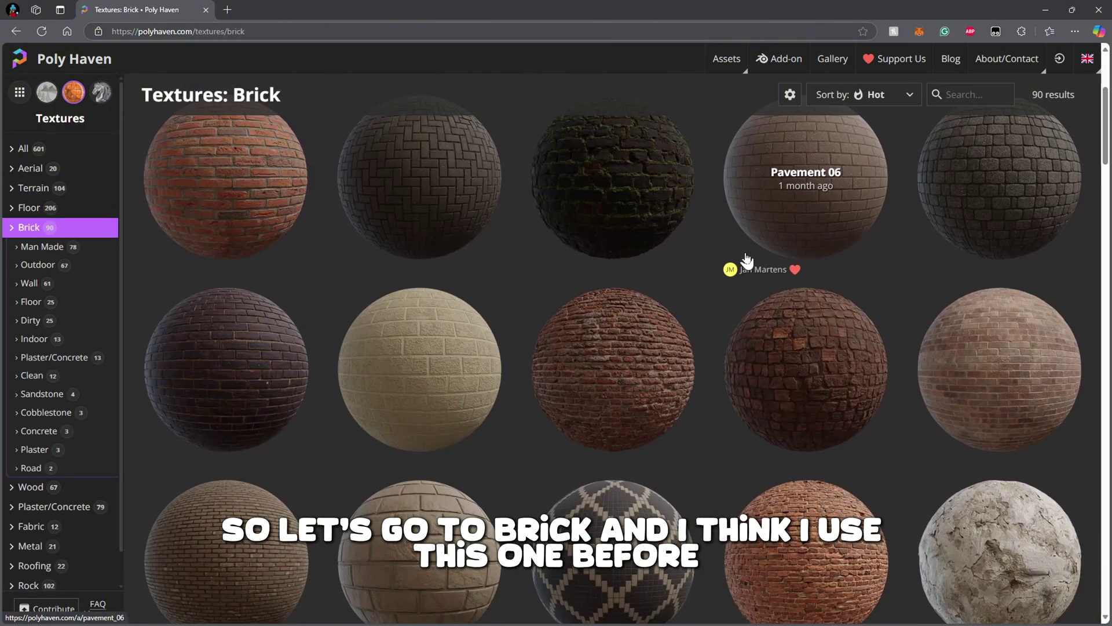
scroll(437, 267, "up", 1)
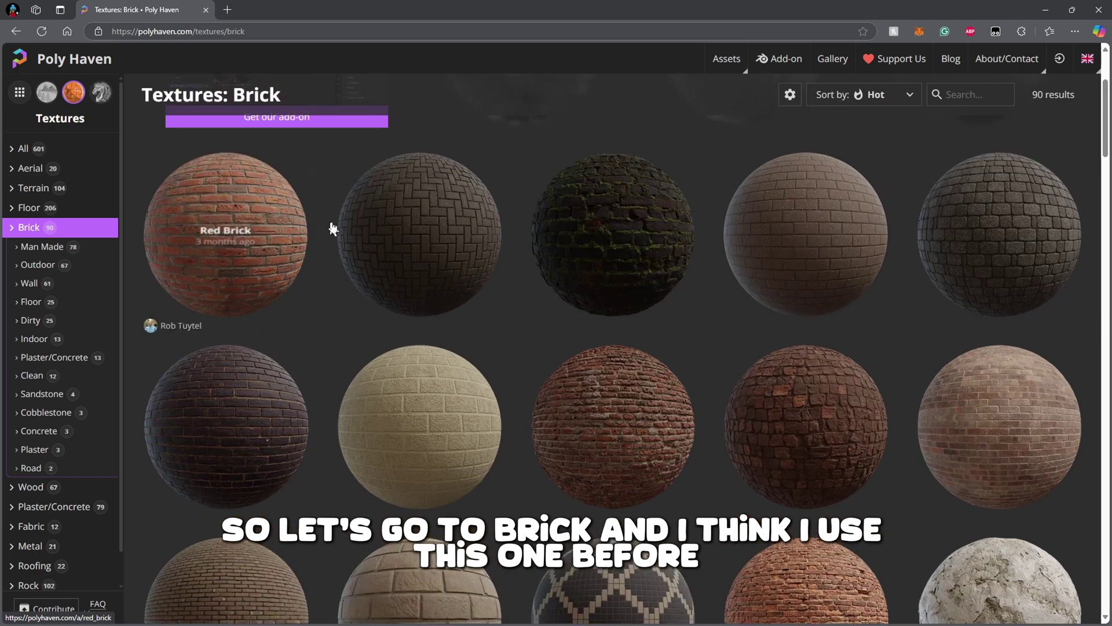
scroll(435, 249, "down", 2)
left_click(647, 307)
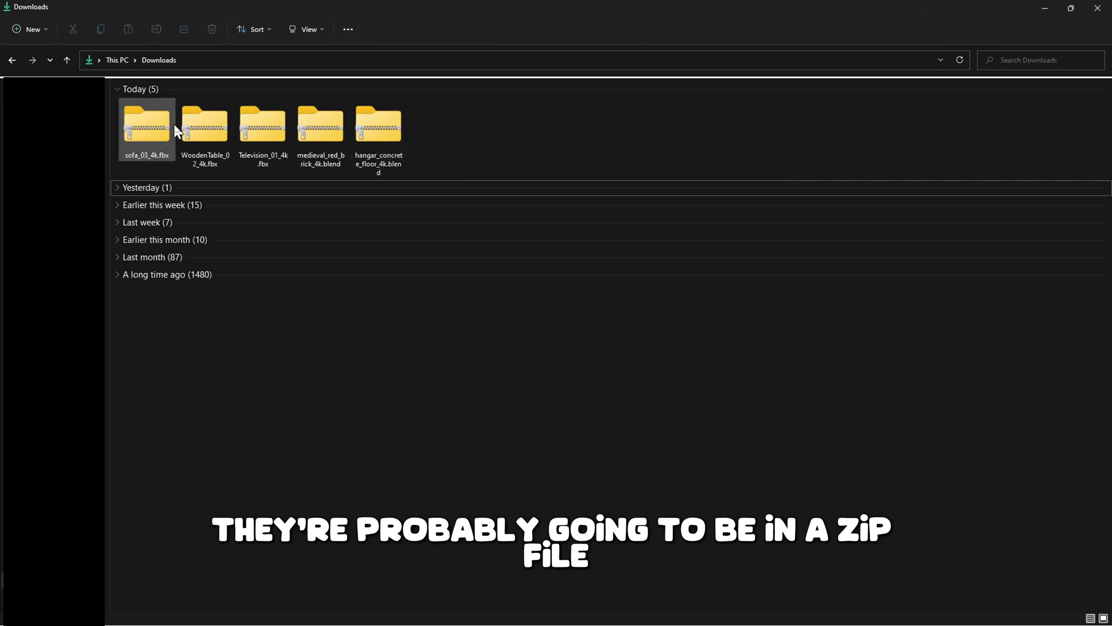
- Extract All on the hangar concrete floor zip in Downloads
right_click(386, 128)
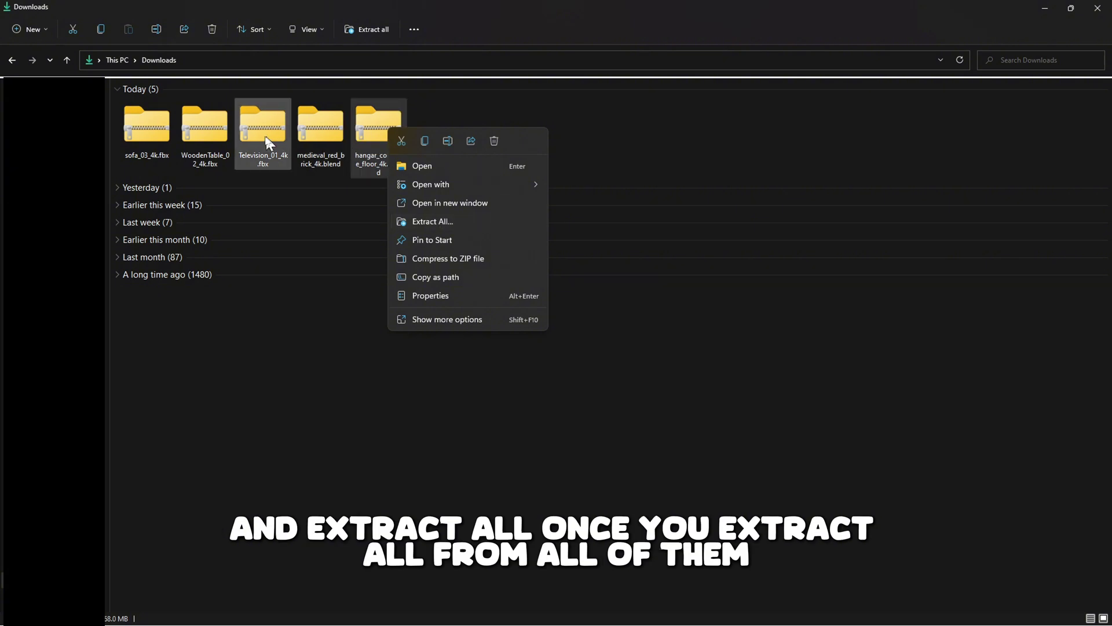
left_click(467, 109)
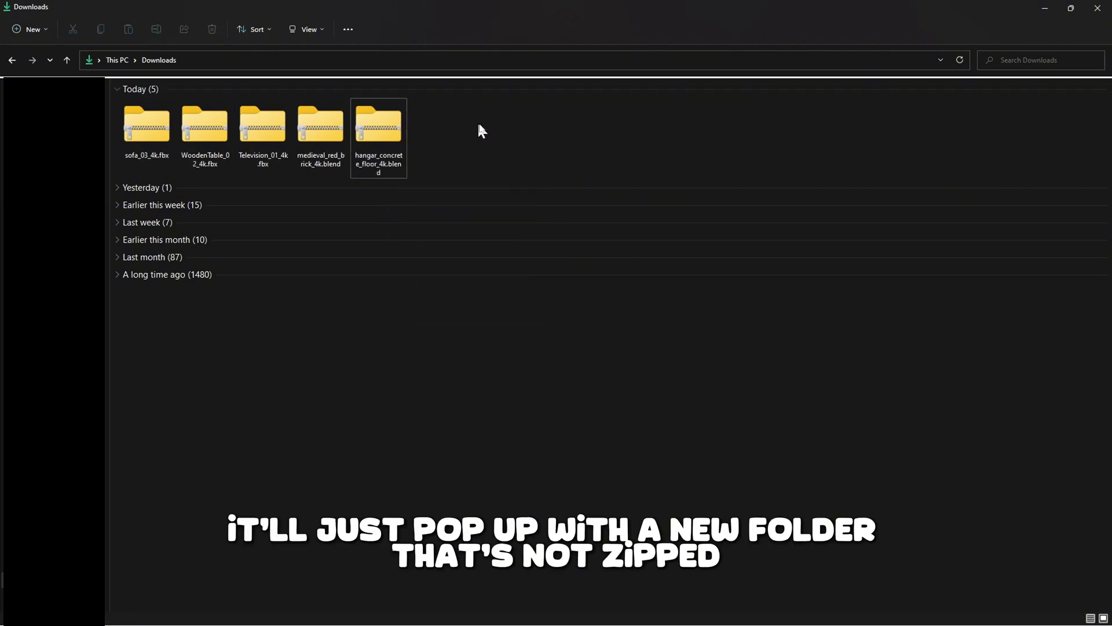
right_click(381, 138)
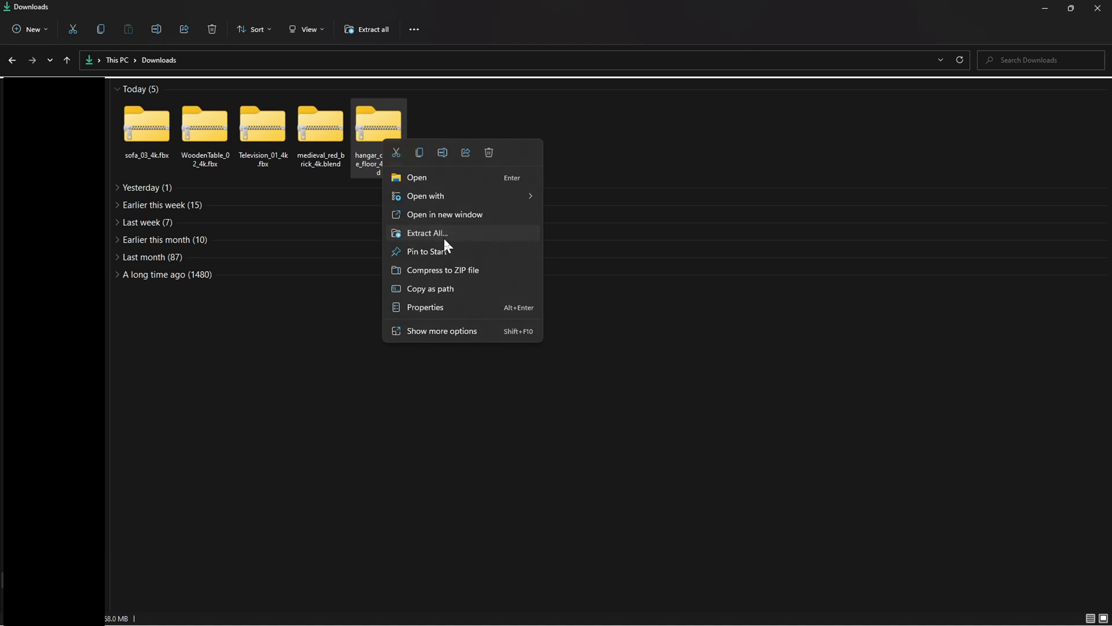
left_click(444, 233)
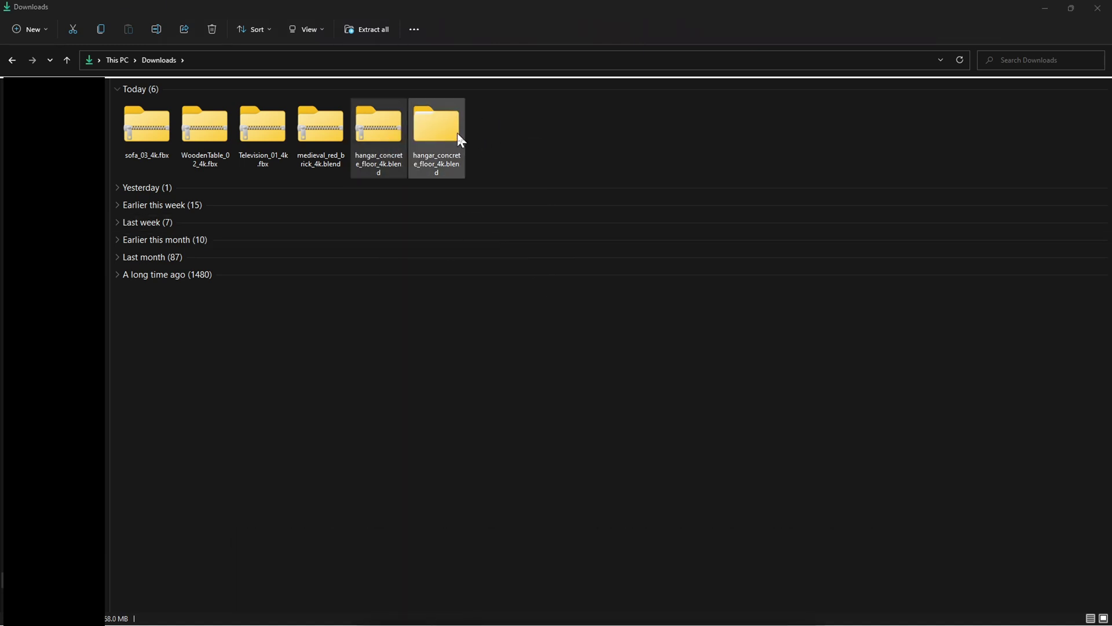
- Delete the original hangar concrete floor zip file
left_click(374, 139)
right_click(371, 144)
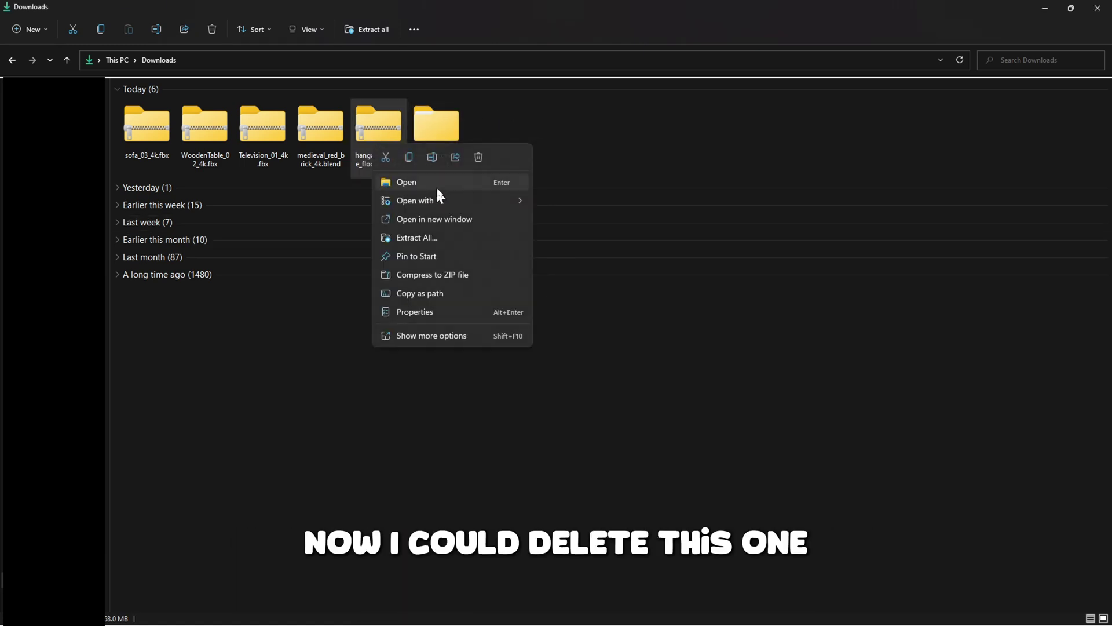
left_click(479, 157)
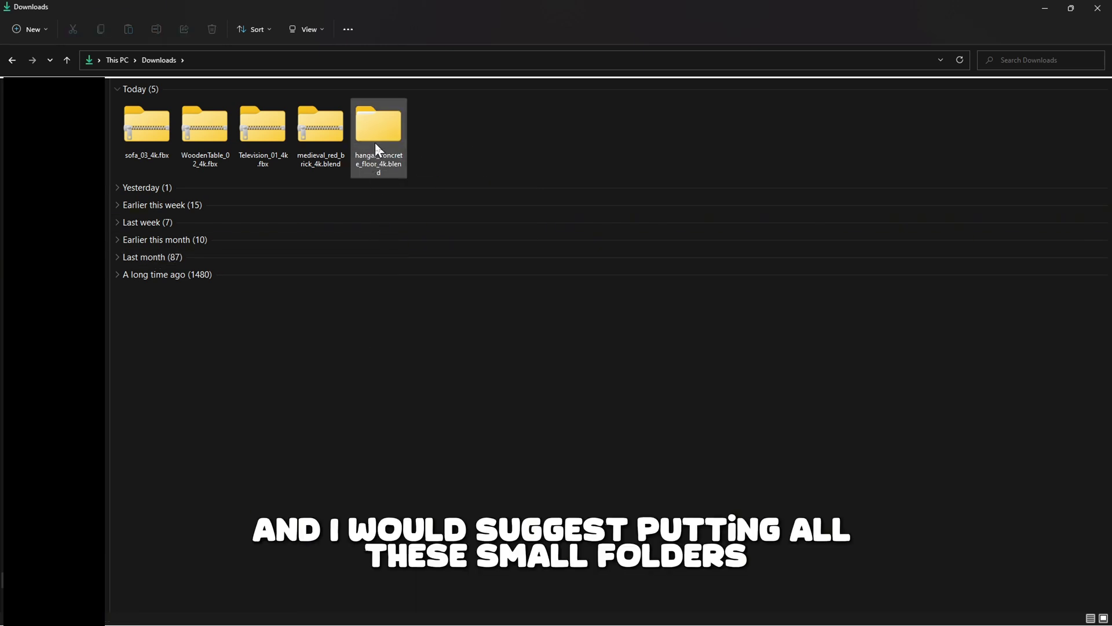
- Create a new folder named modellsssss in Downloads
right_click(472, 140)
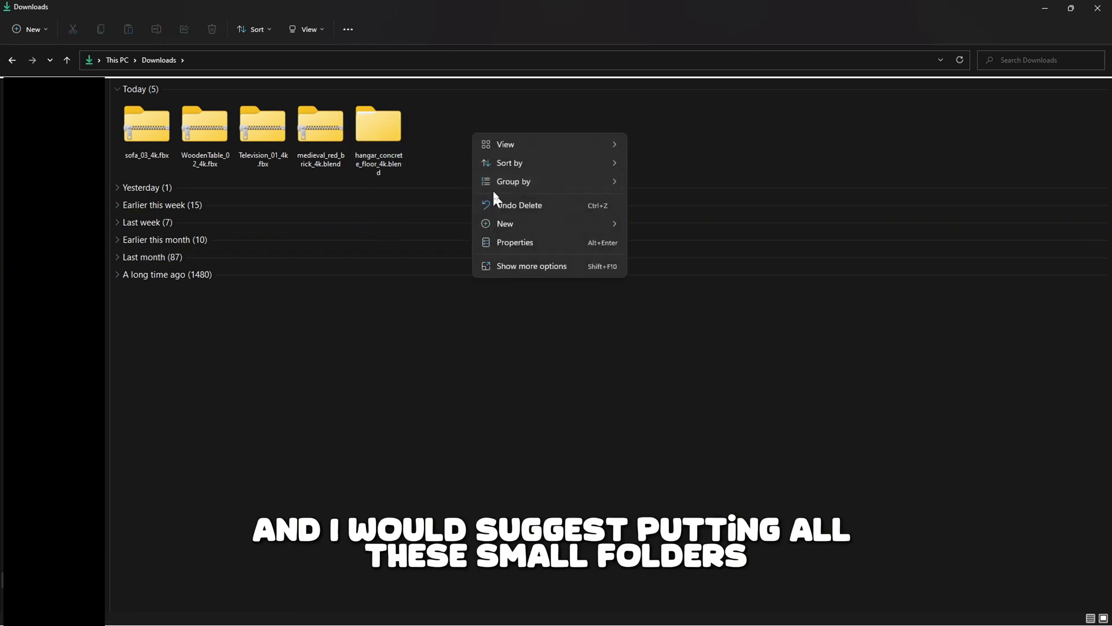
mouse_move(618, 227)
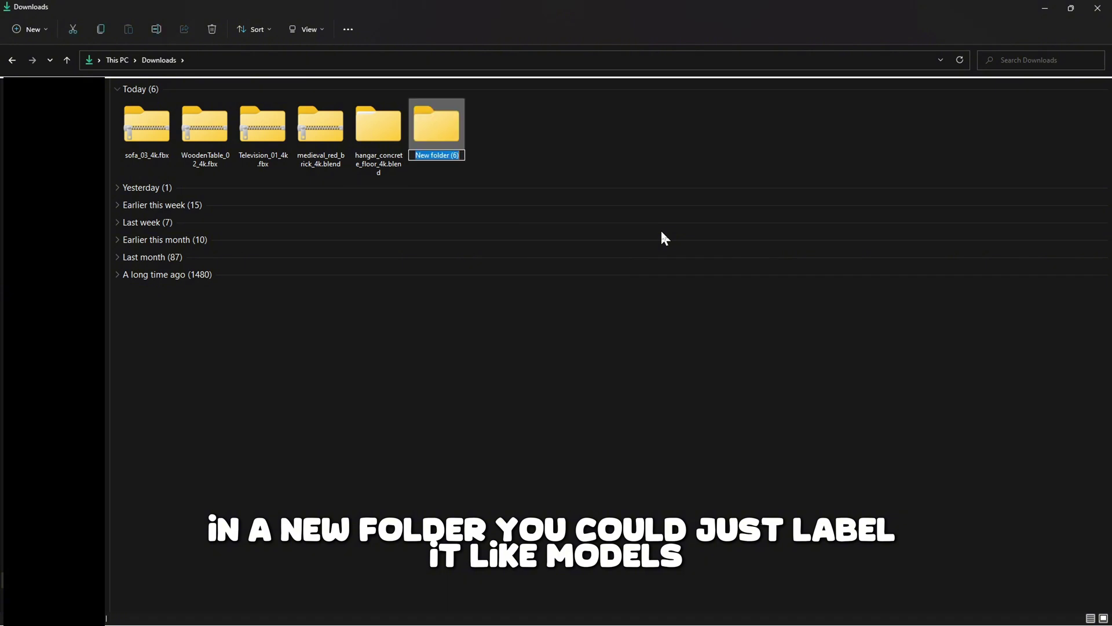
type("modellsssss")
key("Return")
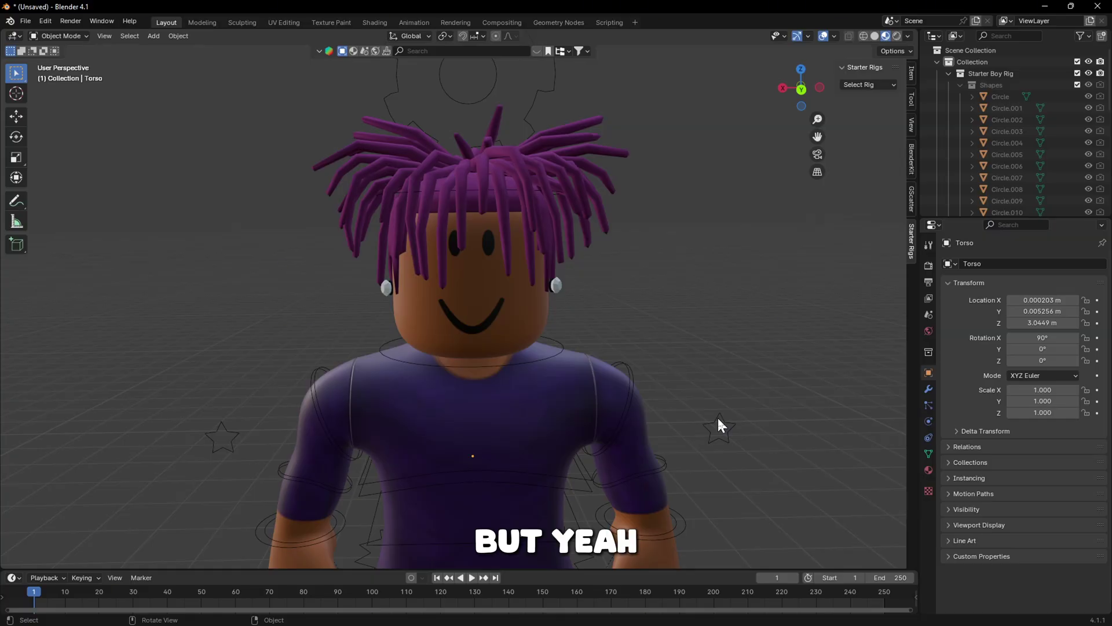
- Import sofa_03_4k.fbx as FBX from the modellsssss folder
scroll(718, 416, "down", 6)
mouse_move(749, 422)
middle_mouse_down()
mouse_move(739, 391)
mouse_move(755, 425)
middle_mouse_up()
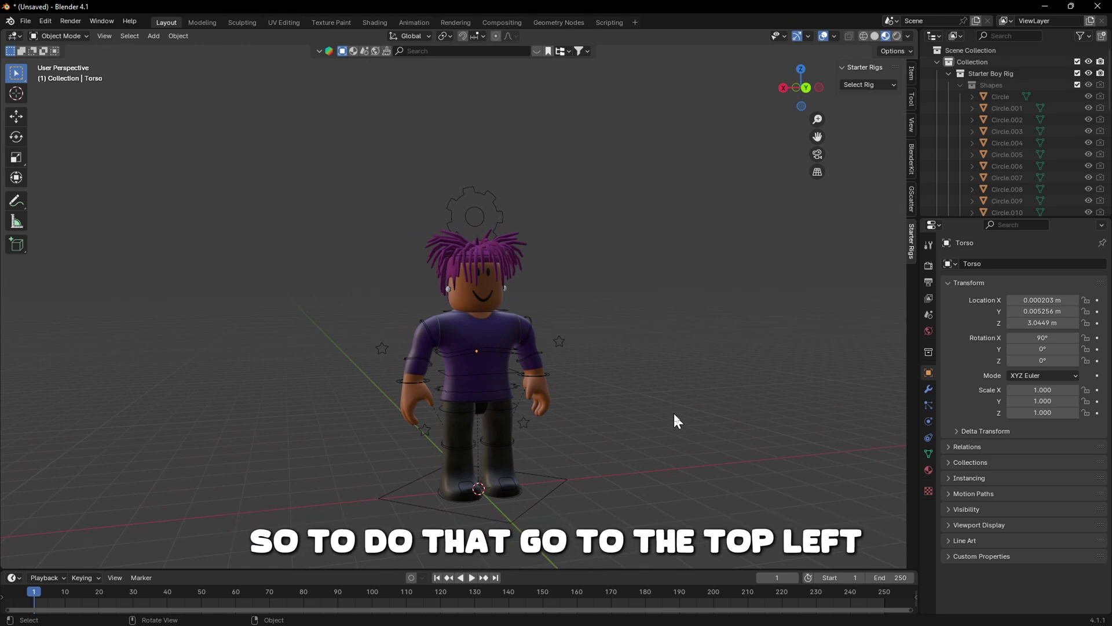
left_click(25, 19)
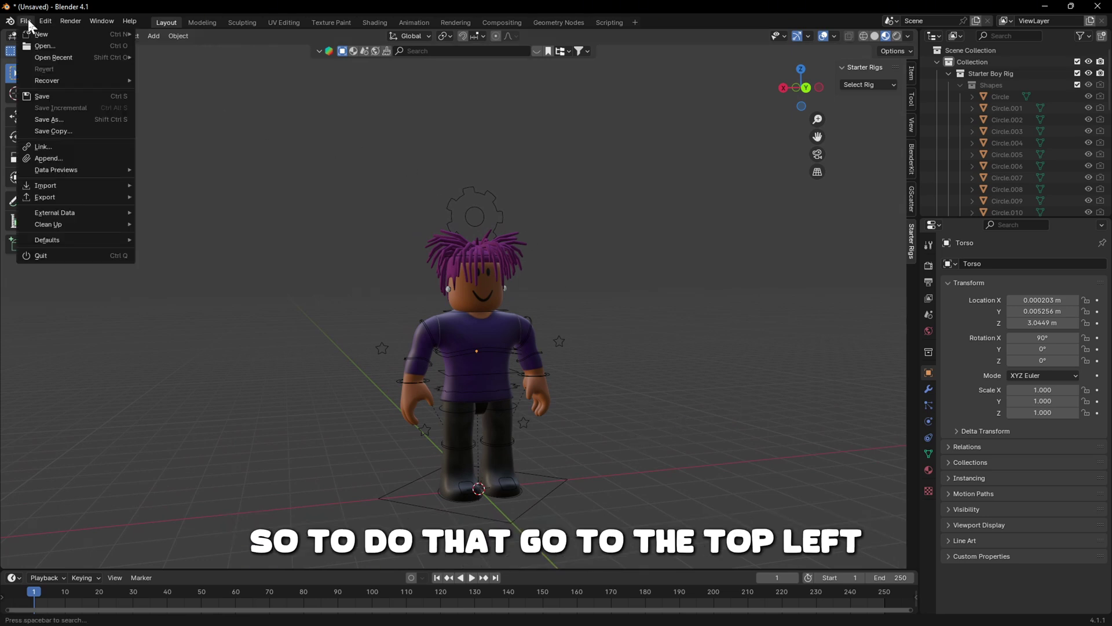
mouse_move(52, 187)
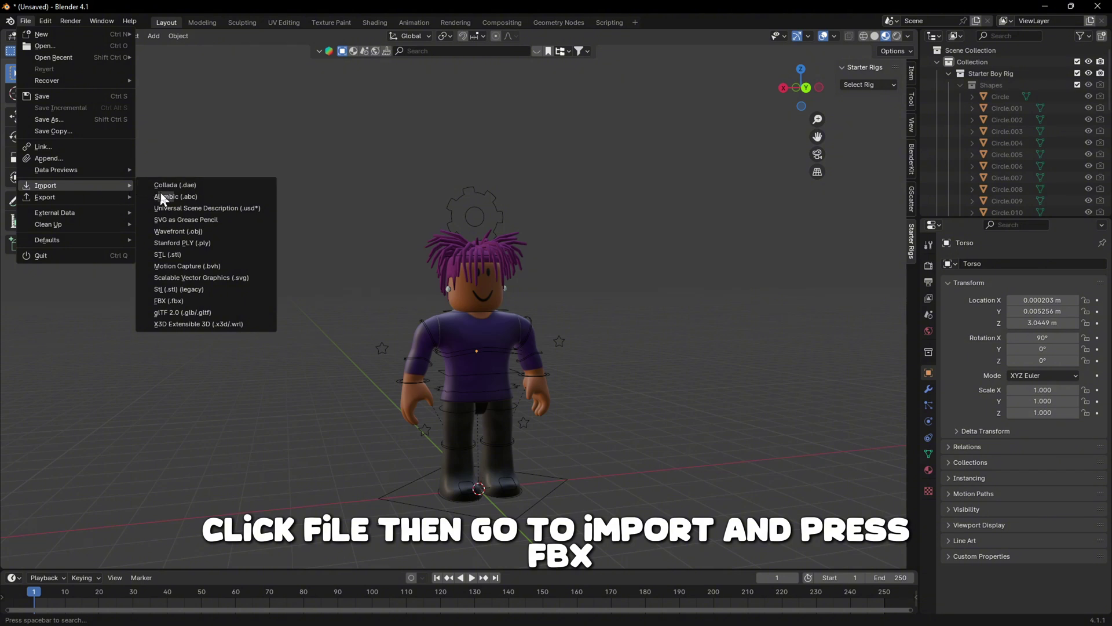
left_click(183, 301)
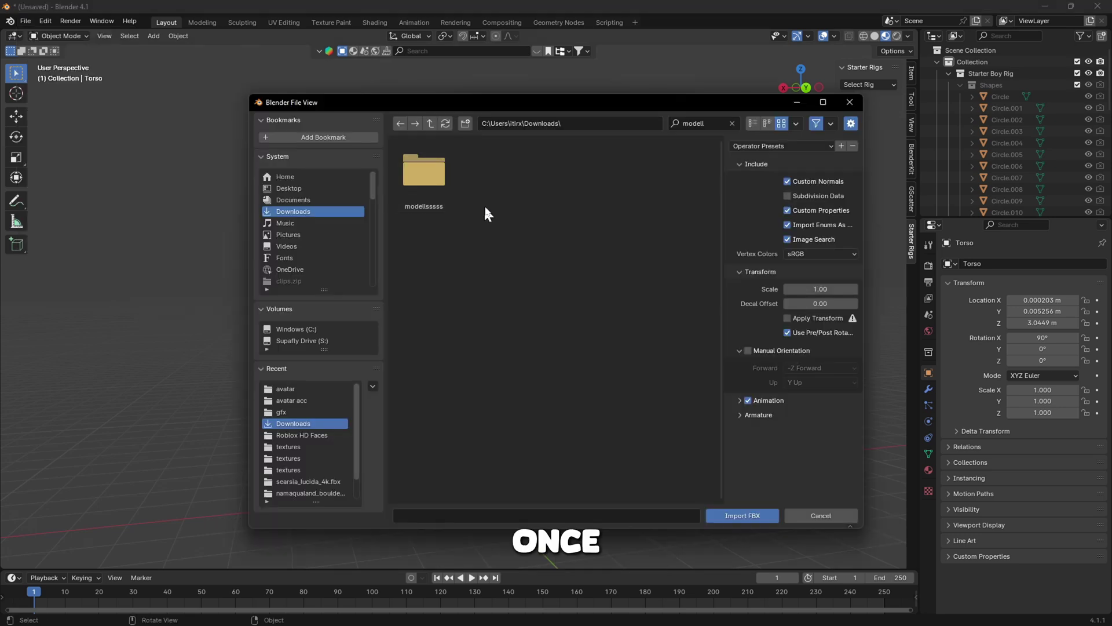
double_click(426, 177)
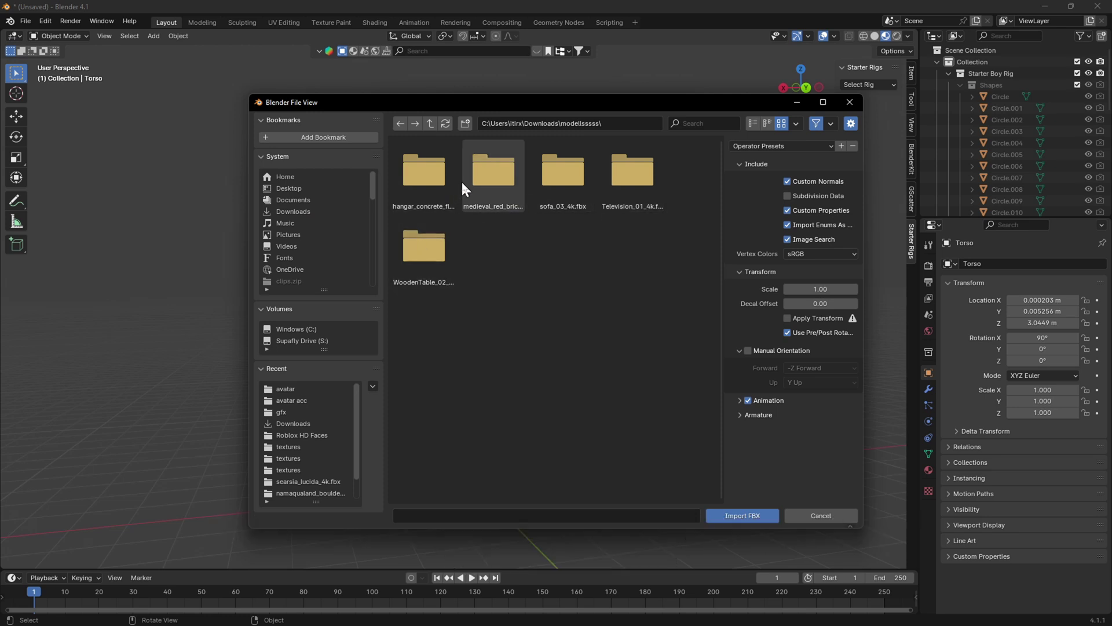
double_click(563, 174)
double_click(493, 173)
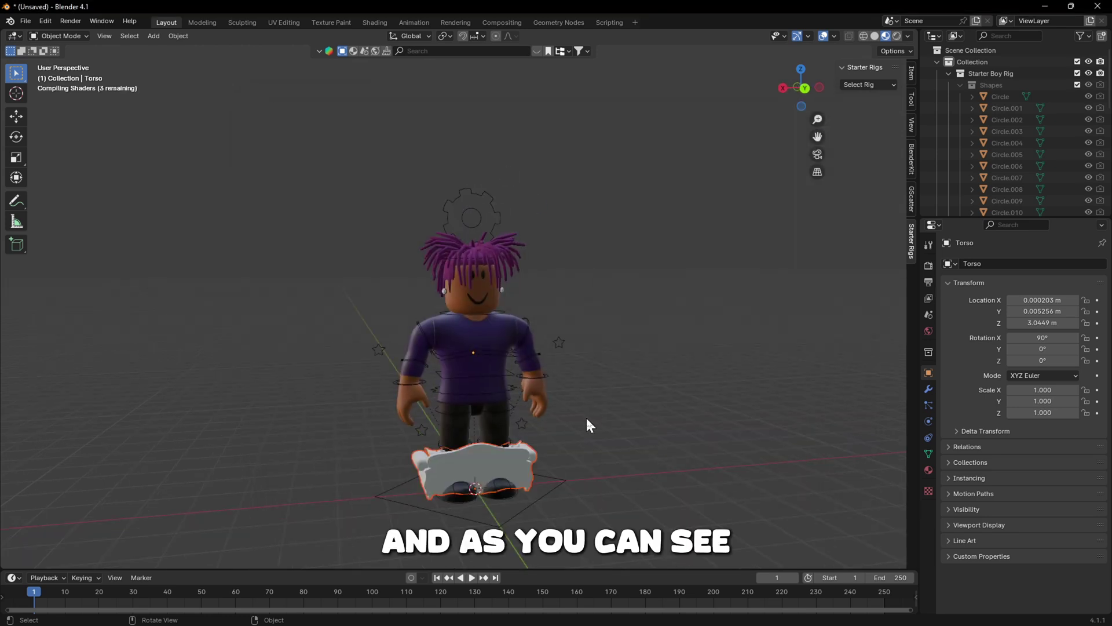
- Scale the sofa down and move it off the character to sit behind it
scroll(582, 382, "down", 1)
middle_click_drag(581, 392, 581, 440)
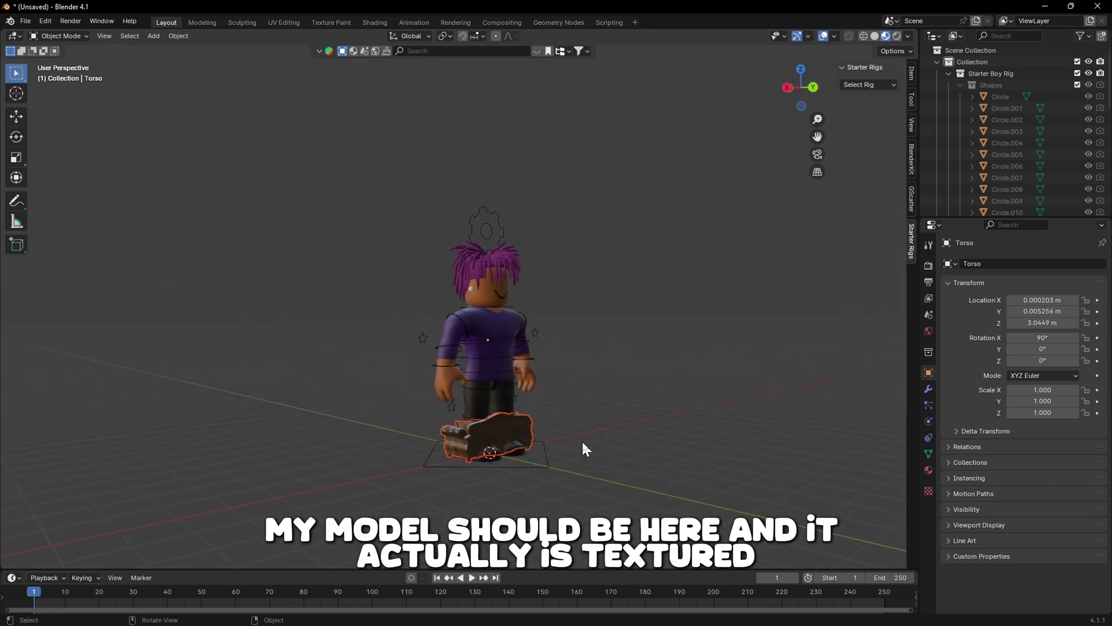
key("s")
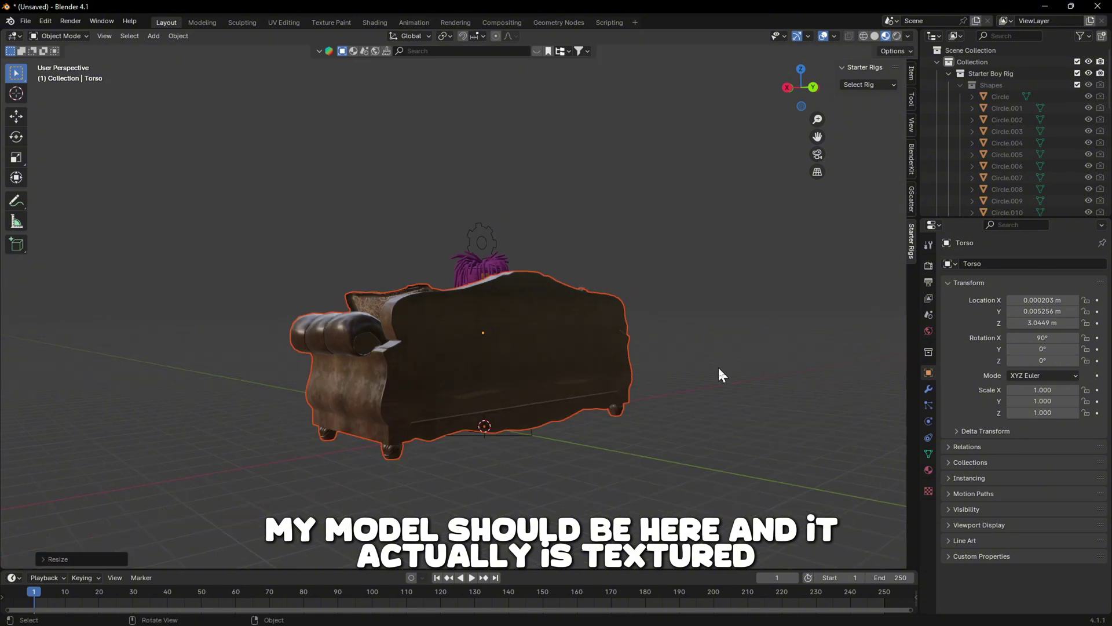
left_click(683, 356)
left_click(16, 116)
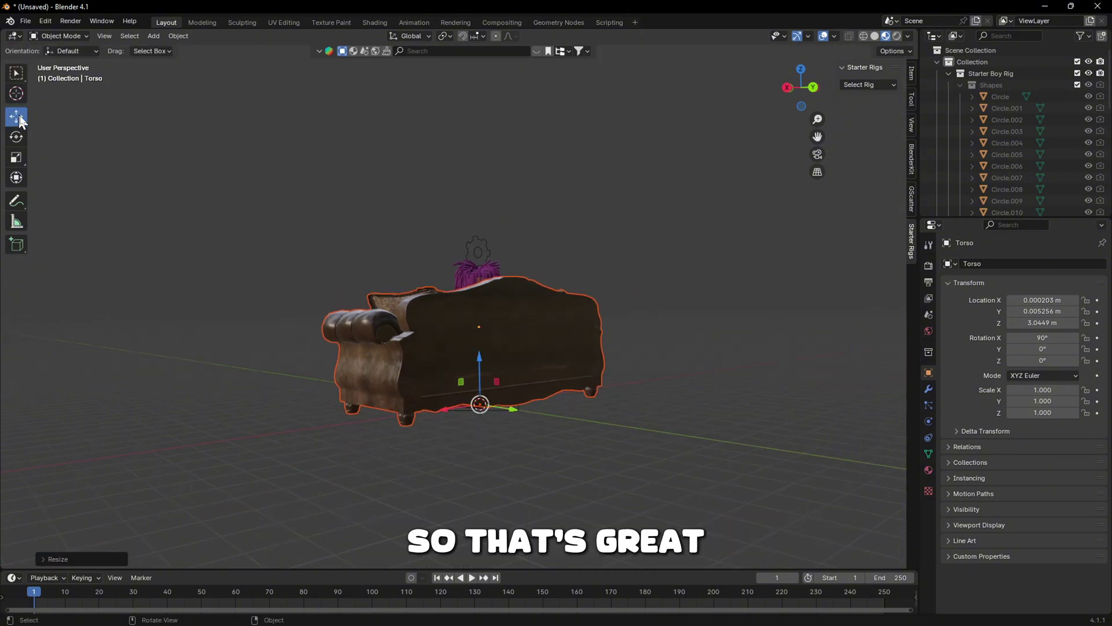
middle_click_drag(325, 249, 430, 276)
left_click_drag(531, 408, 305, 345)
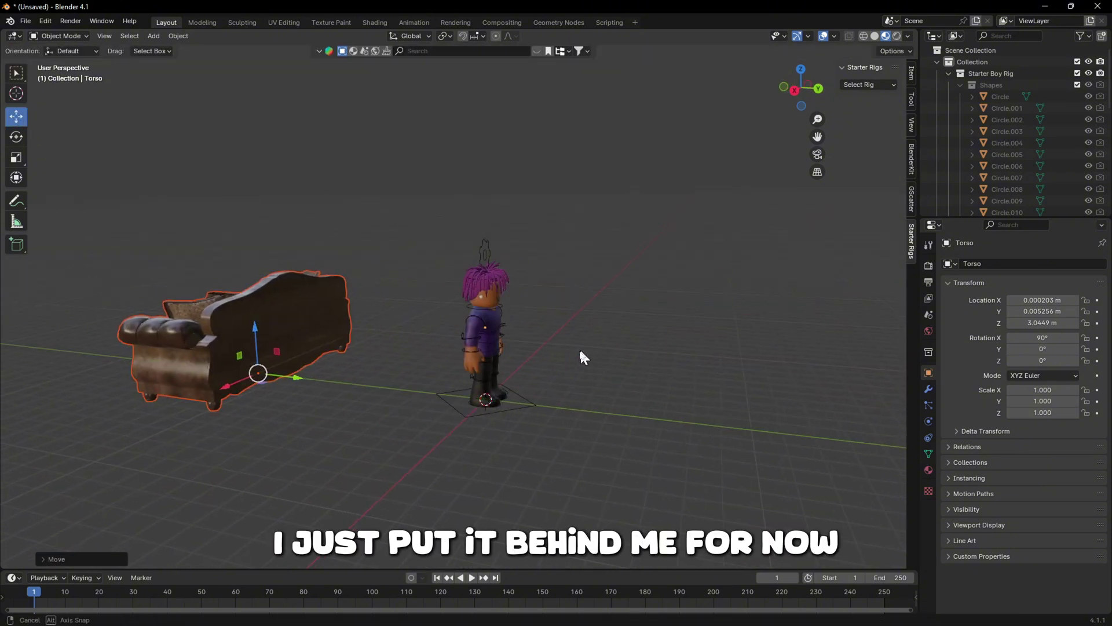
middle_click_drag(581, 350, 574, 286)
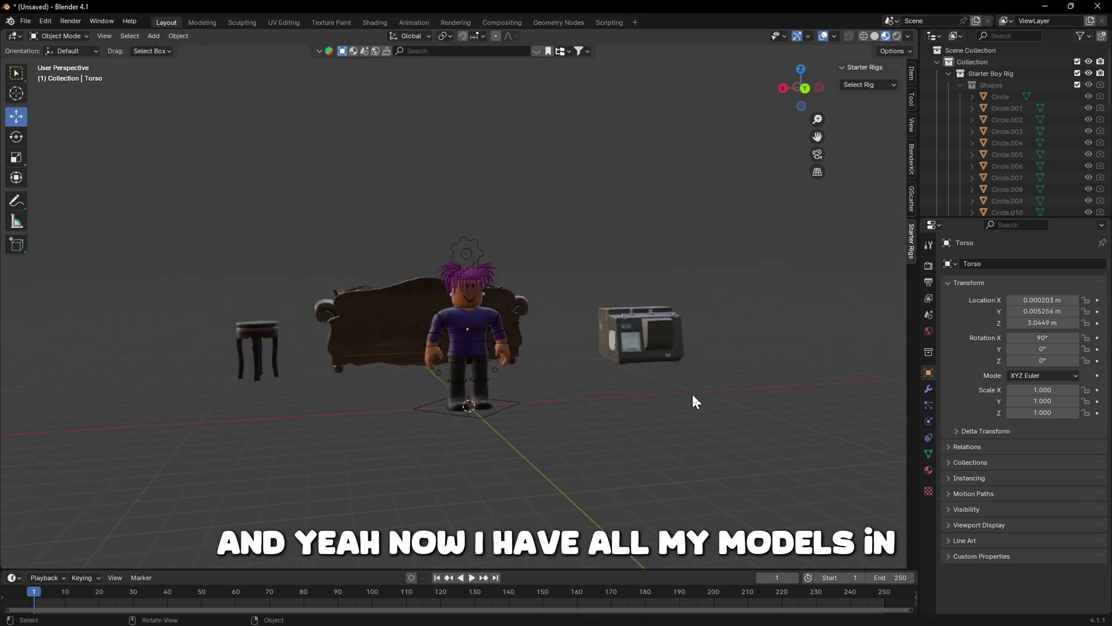
middle_click_drag(629, 373, 439, 411)
- Box-select the sofa, wooden table and TV and move them far to the character's right
scroll(406, 415, "down", 3)
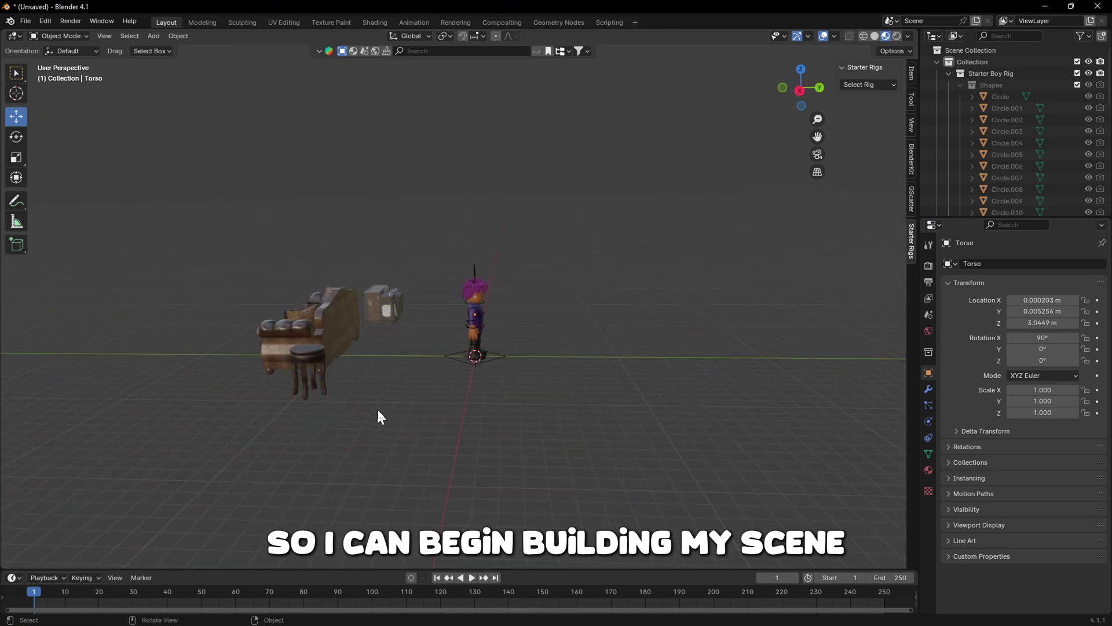
left_click_drag(384, 405, 281, 266)
left_click_drag(390, 353, 869, 354)
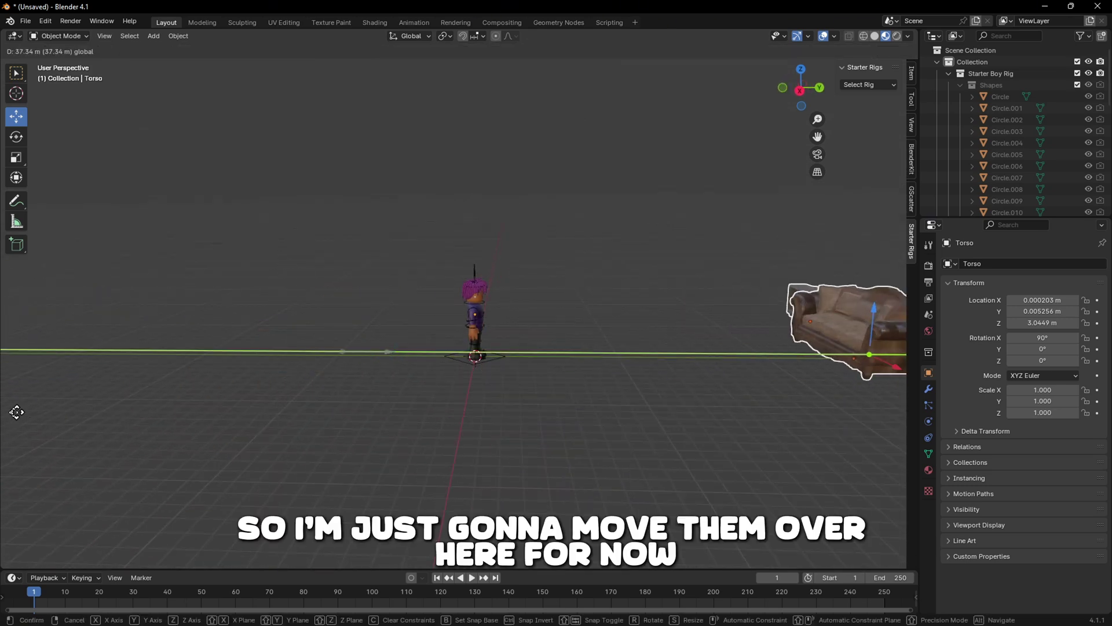
scroll(654, 422, "down", 3)
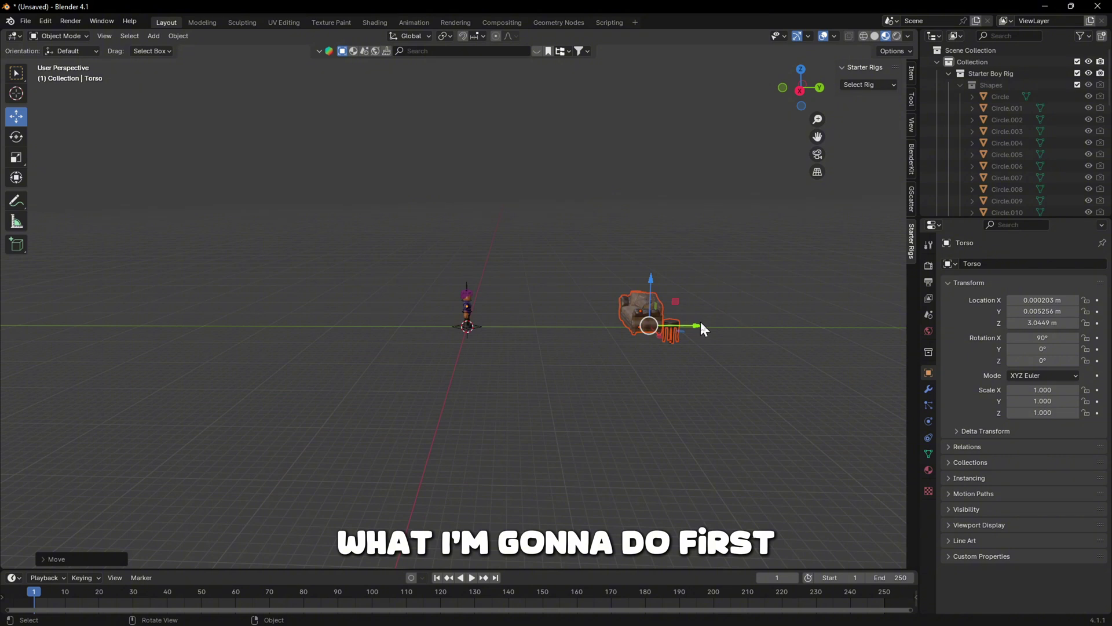
left_click(650, 360)
scroll(646, 380, "up", 5)
scroll(648, 384, "up", 2)
middle_click_drag(647, 383, 561, 380)
- Add a mesh plane at the character's feet and scale it up to 27.28
key("shift+a")
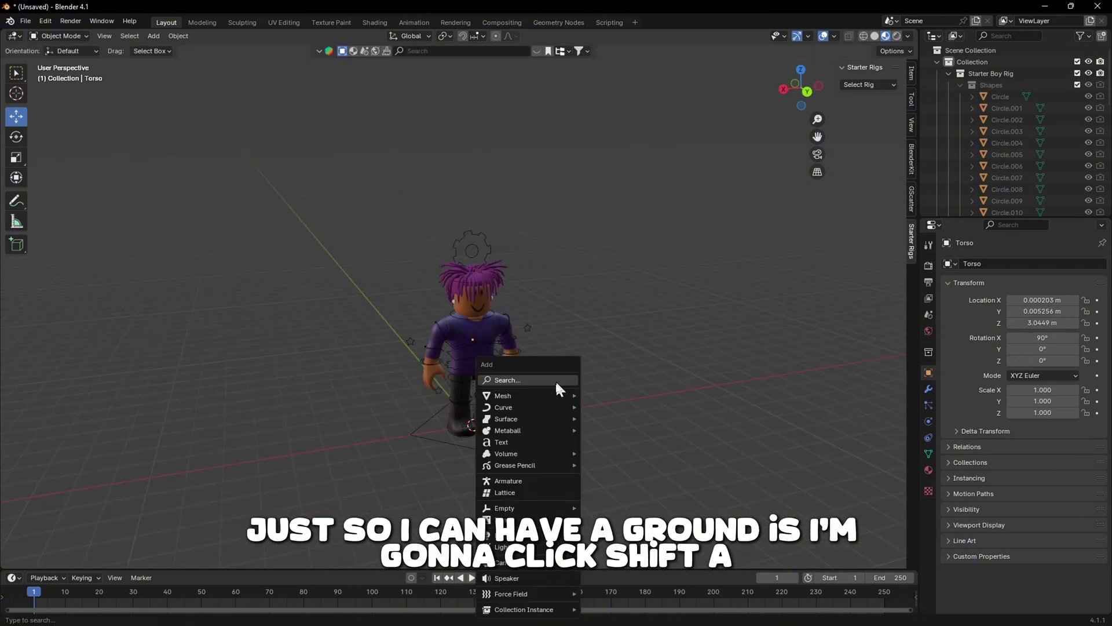
mouse_move(550, 396)
left_click(594, 395)
scroll(586, 398, "down", 5)
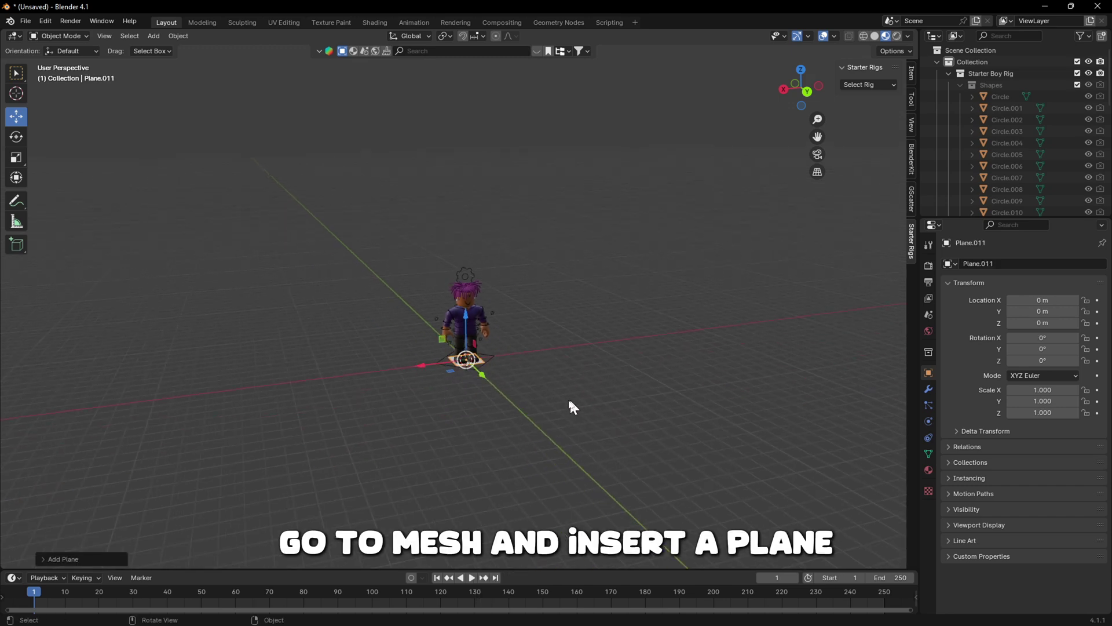
key("s")
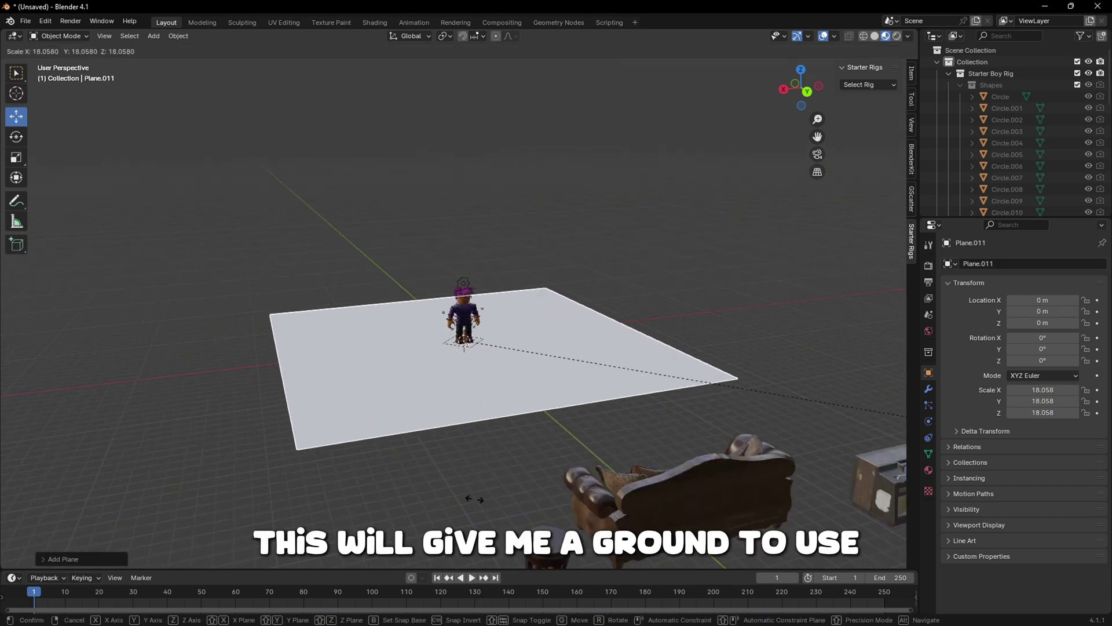
left_click(66, 464)
scroll(462, 367, "up", 3)
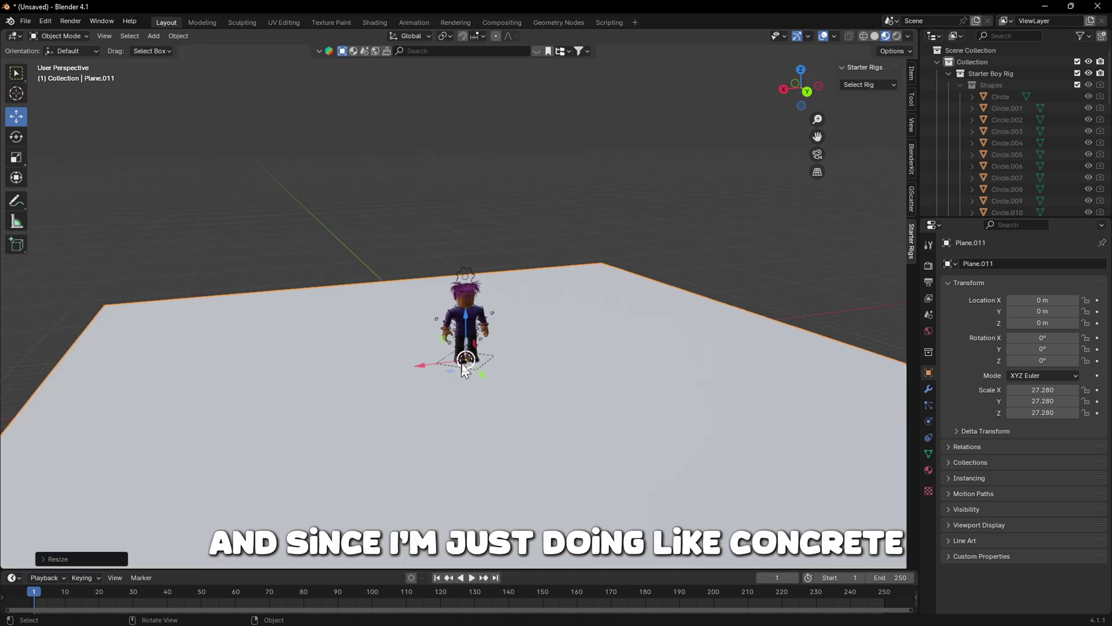
middle_click_drag(461, 368, 550, 361)
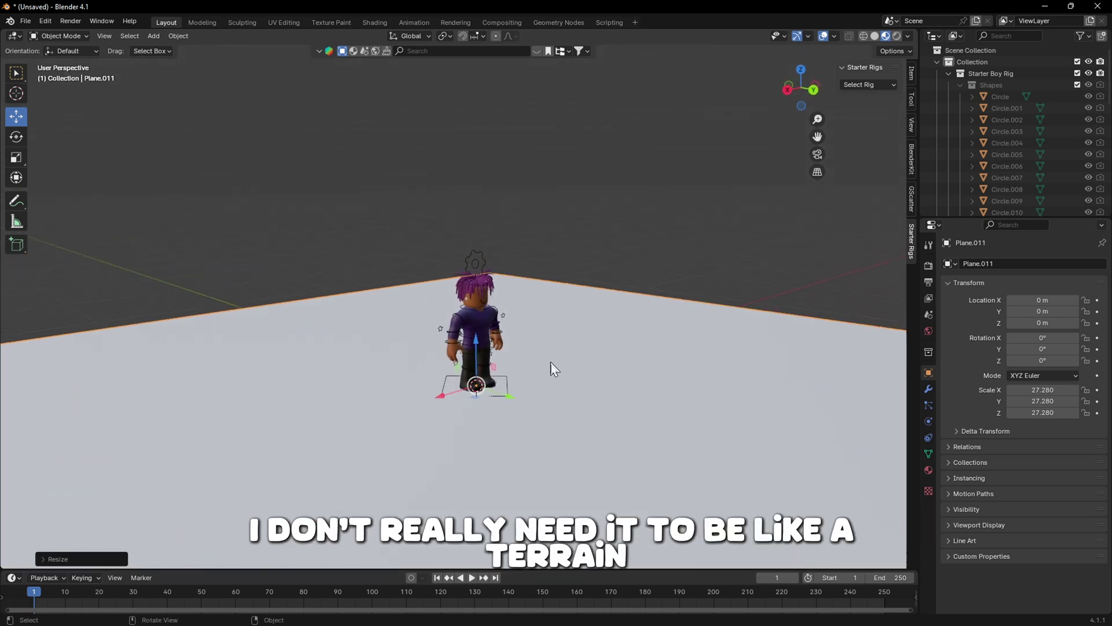
scroll(684, 267, "down", 4)
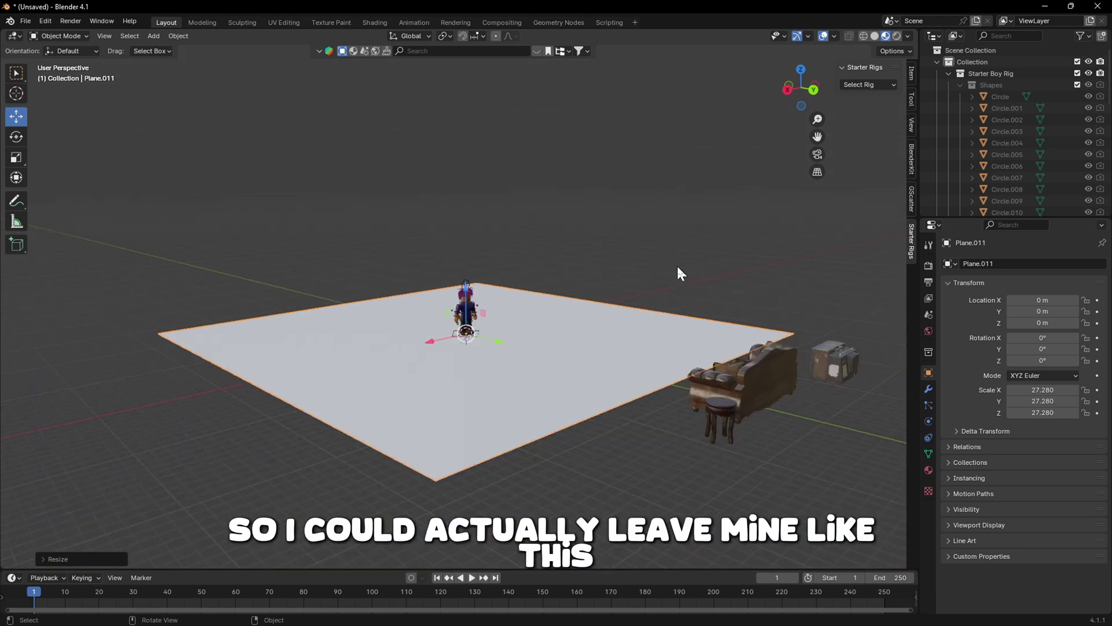
scroll(669, 284, "up", 4)
middle_click_drag(669, 277, 634, 278)
- Give the ground plane a new material with an Image Texture feeding Base Color
left_click(634, 278)
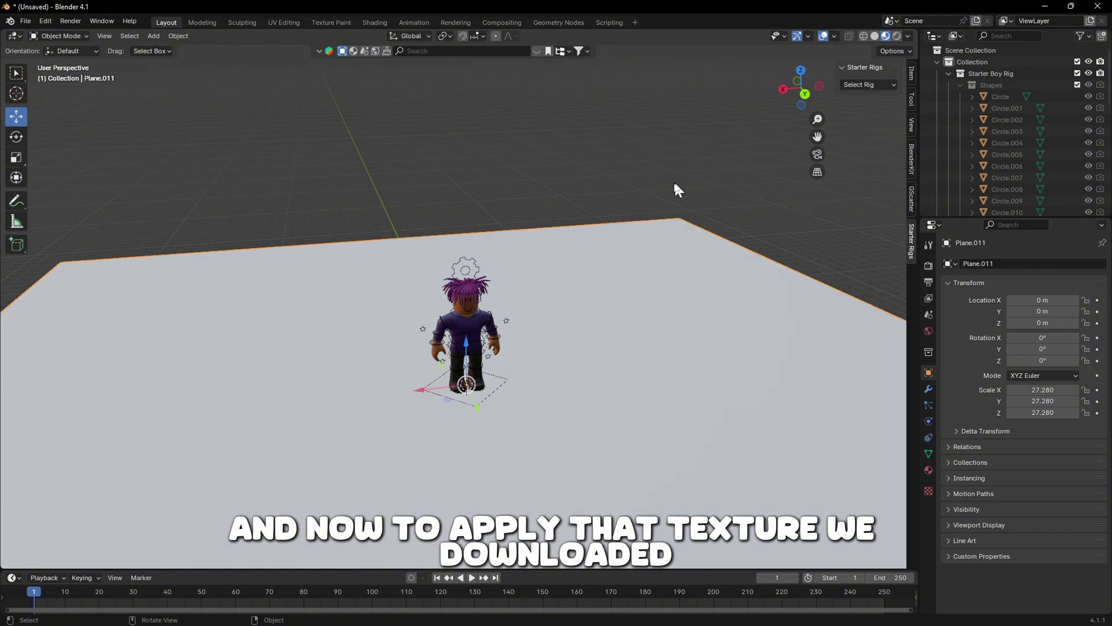
left_click(928, 471)
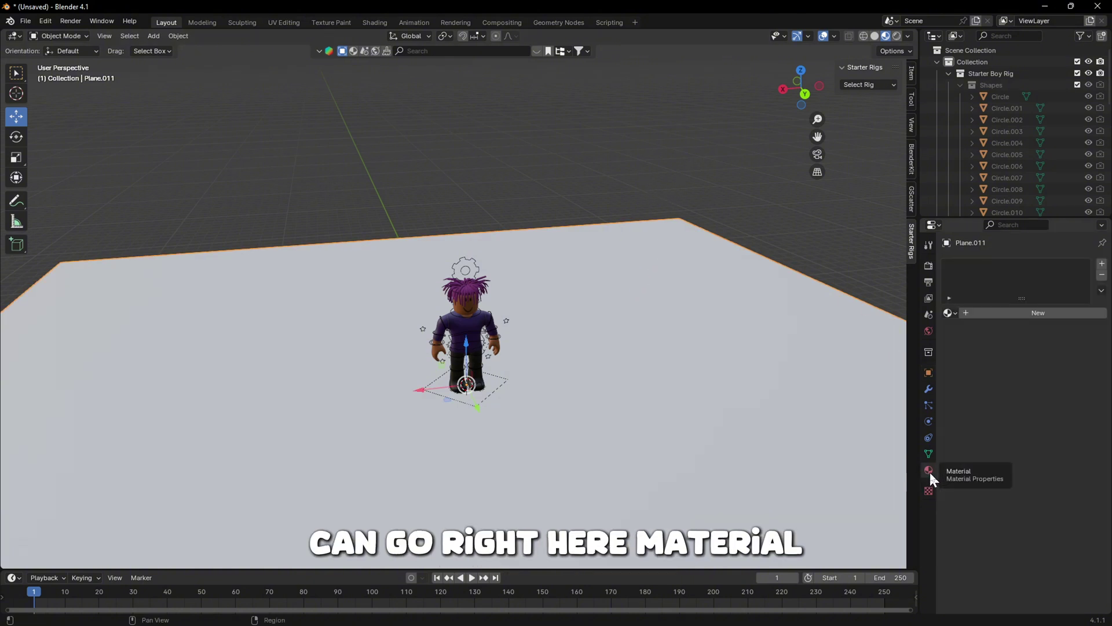
left_click(999, 312)
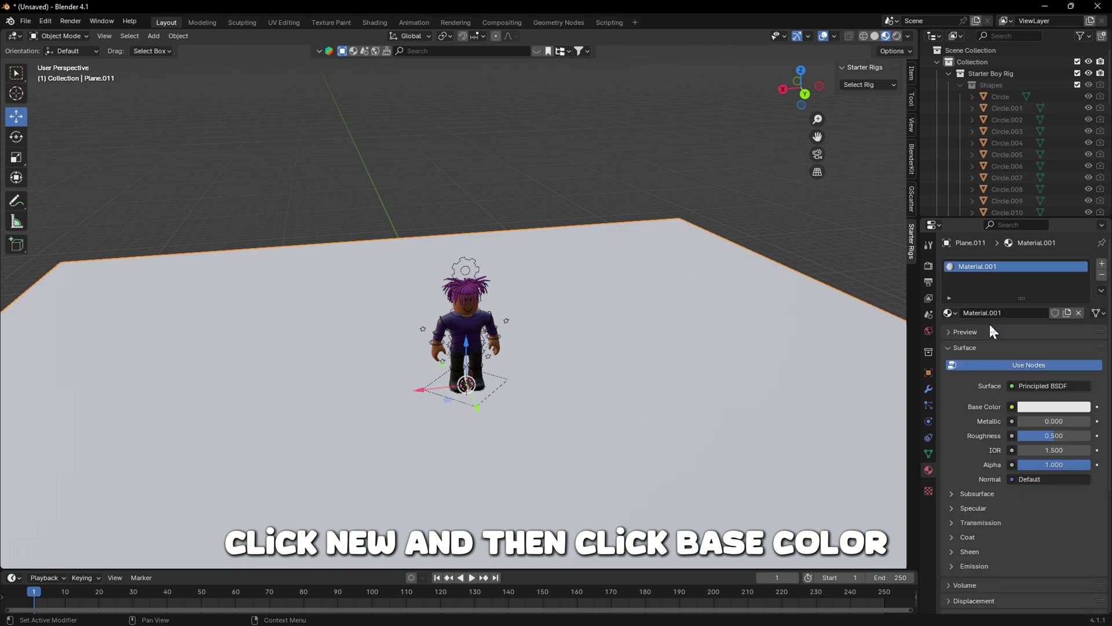
left_click(1011, 406)
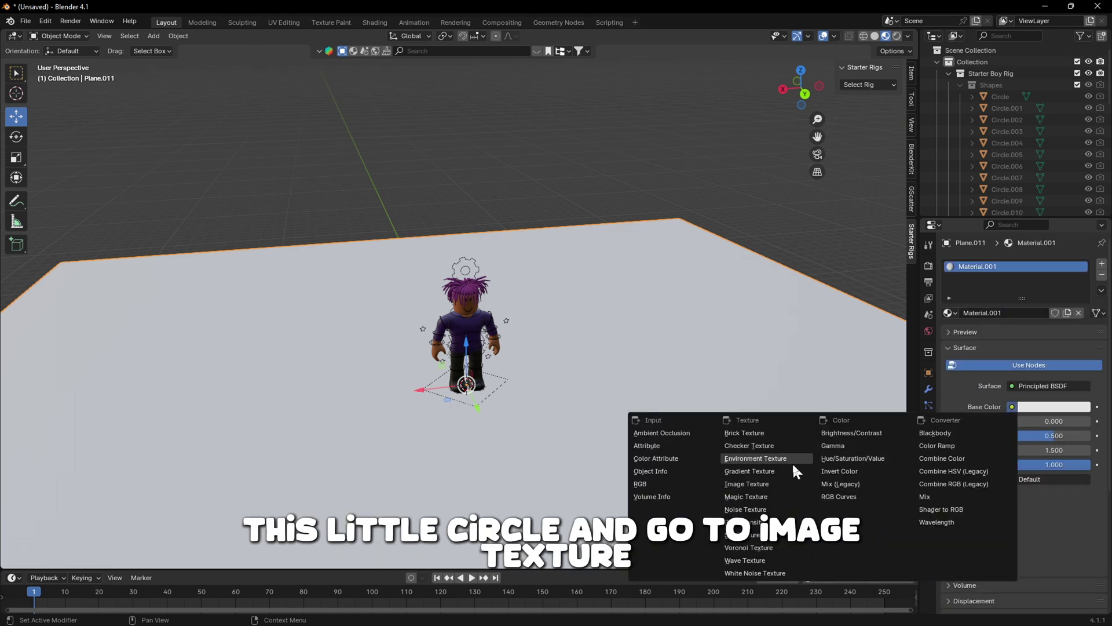
left_click(758, 484)
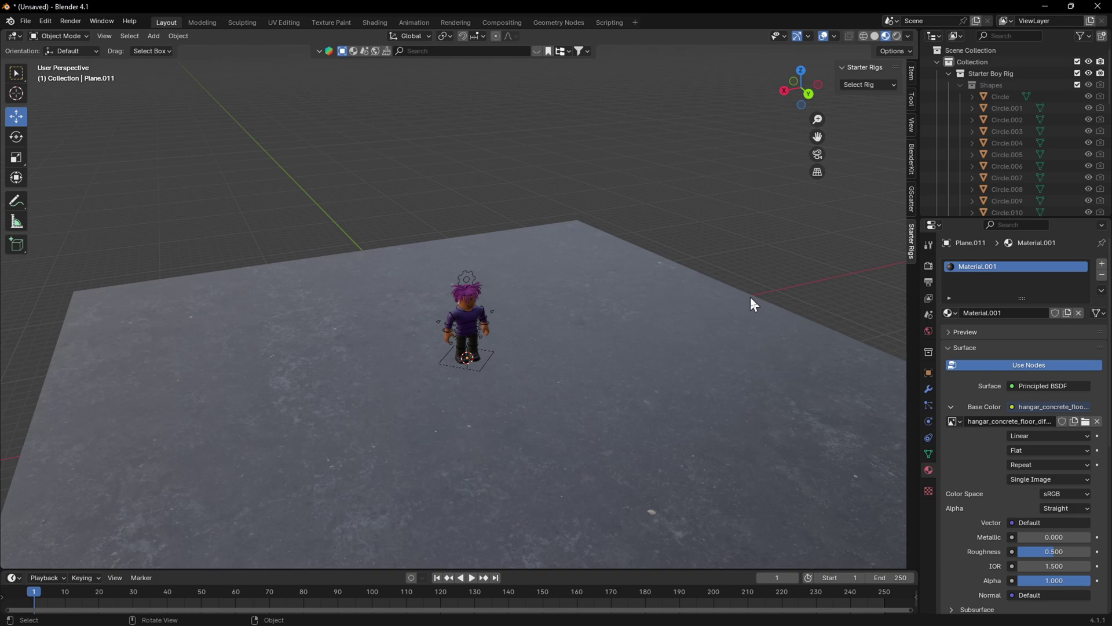
middle_click_drag(750, 303, 743, 329)
- Set the floor material's Roughness to 1.000, IOR to 1.000 and Metallic to 0.756
left_click_drag(1033, 551, 1089, 552)
mouse_move(611, 382)
middle_mouse_down()
mouse_move(638, 382)
mouse_move(558, 410)
mouse_move(631, 383)
middle_mouse_up()
left_click_drag(1040, 566, 1008, 566)
mouse_move(1052, 537)
left_mouse_down()
mouse_move(1100, 537)
mouse_move(1052, 537)
mouse_move(1063, 537)
left_mouse_up()
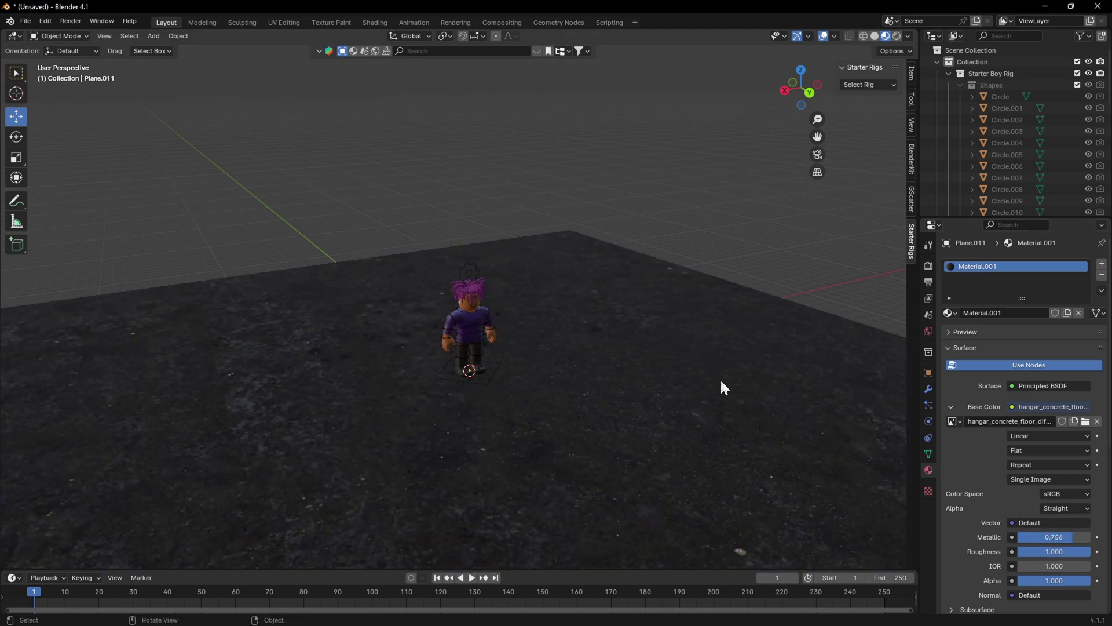
mouse_move(723, 385)
middle_mouse_down()
mouse_move(878, 417)
mouse_move(652, 362)
mouse_move(642, 427)
mouse_move(712, 373)
middle_mouse_up()
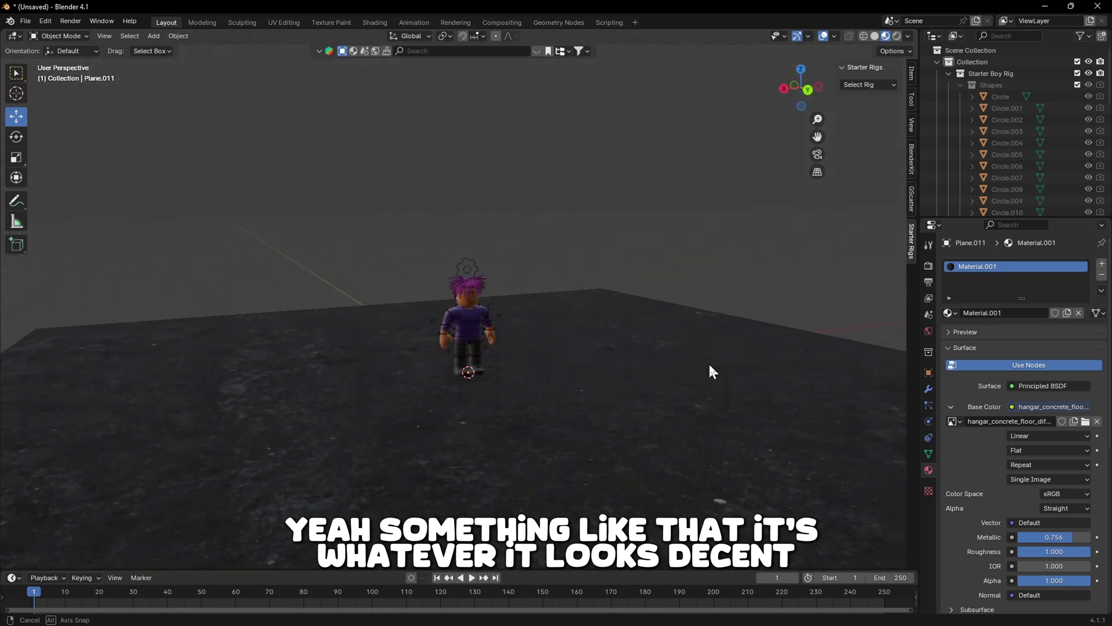
scroll(650, 398, "up", 4)
mouse_move(651, 398)
middle_mouse_down()
mouse_move(672, 412)
mouse_move(666, 386)
middle_mouse_up()
scroll(665, 387, "down", 5)
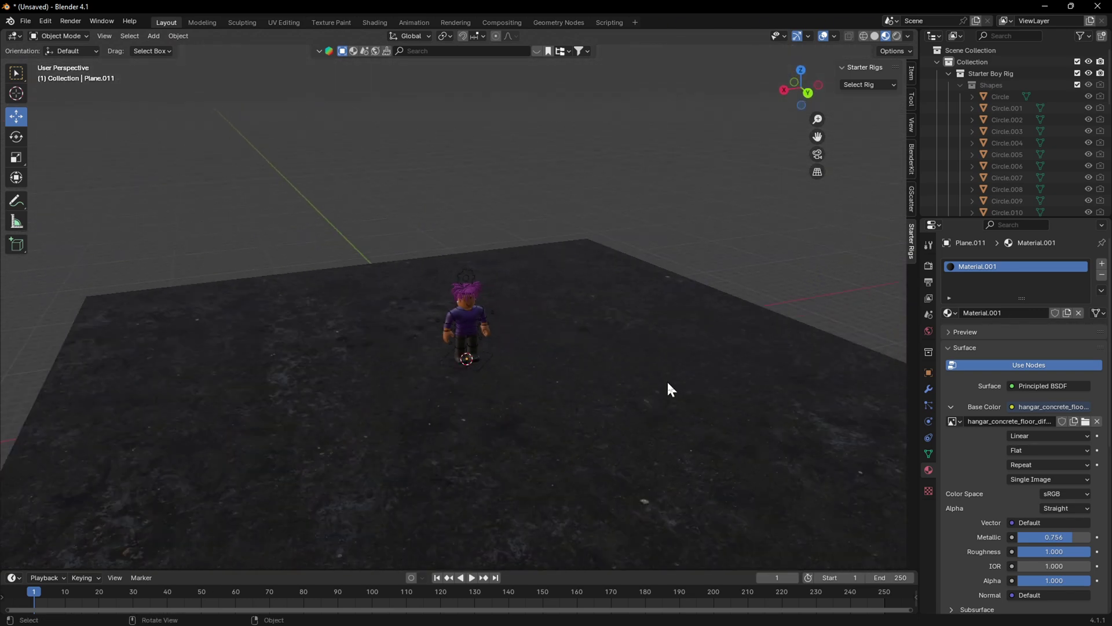
scroll(675, 330, "up", 3)
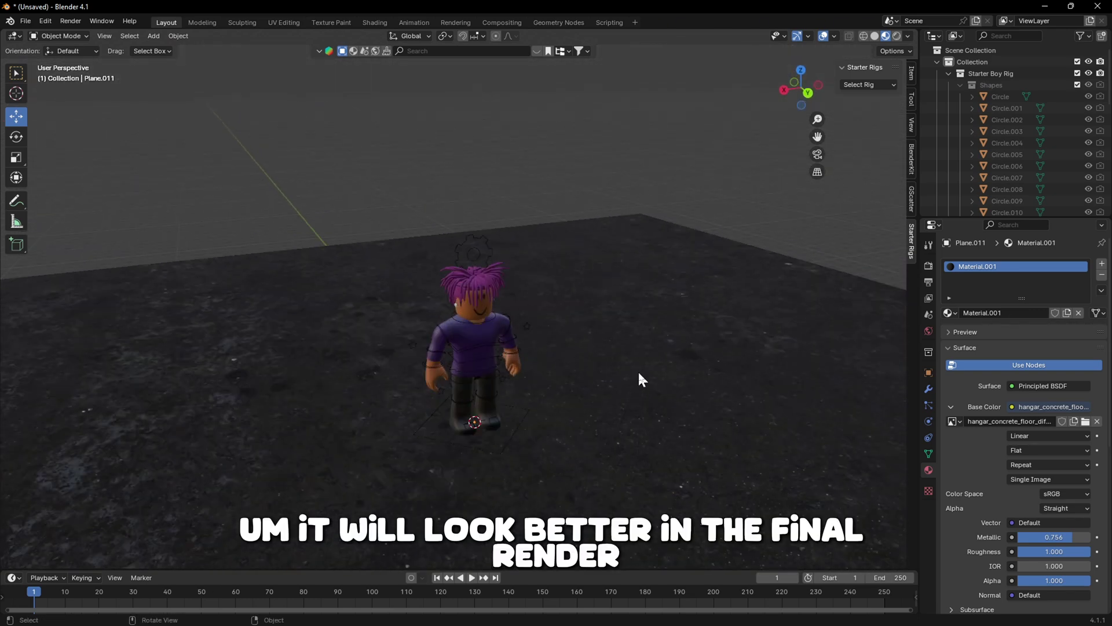
scroll(639, 374, "down", 3)
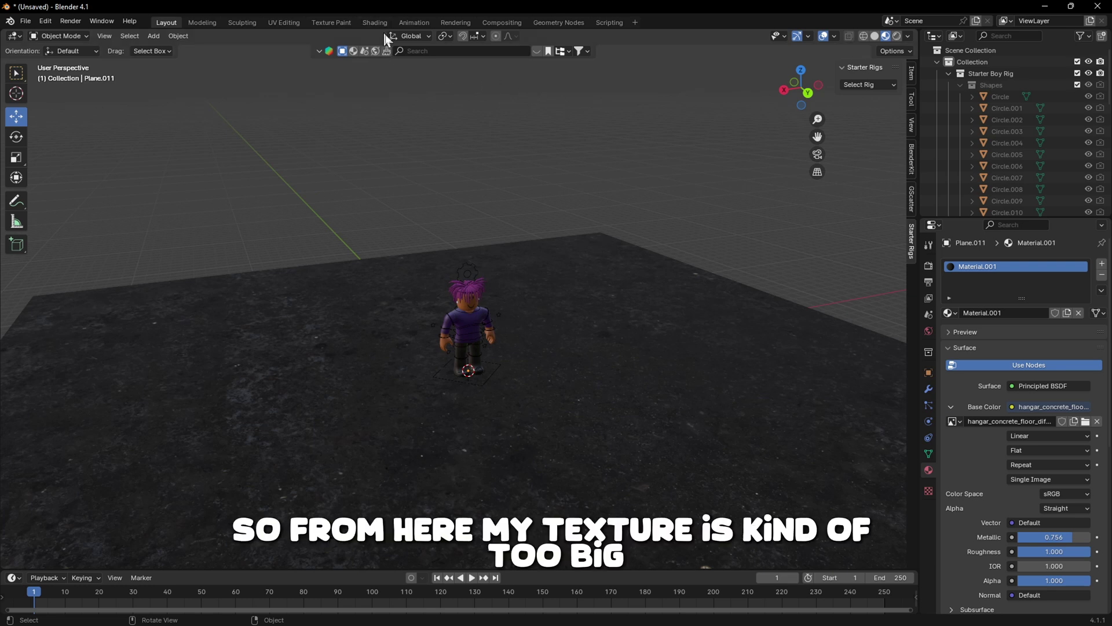
scroll(645, 387, "down", 3)
middle_click_drag(645, 388, 639, 411)
scroll(638, 410, "up", 4)
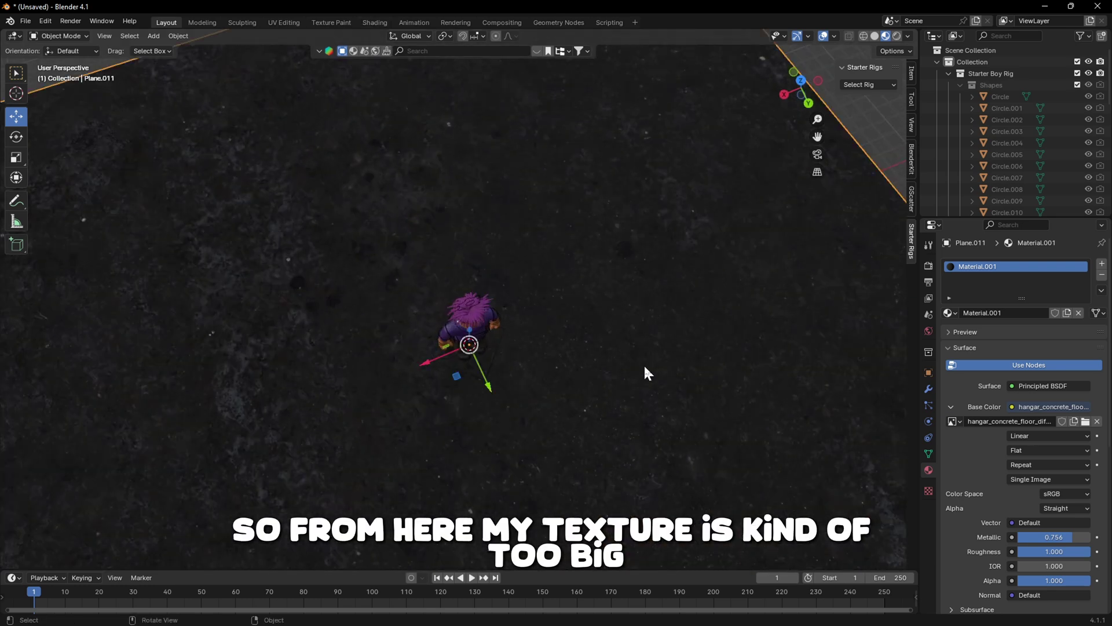
scroll(643, 363, "down", 4)
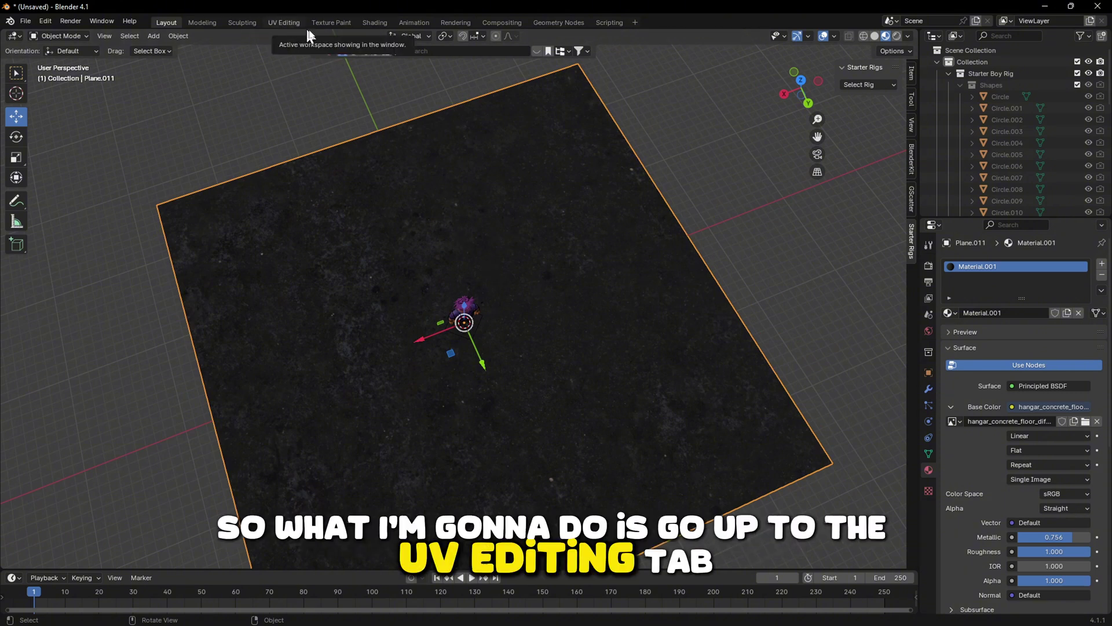
- In UV Editing, select all floor UVs, scale them up, and view in Material Preview
left_click(288, 25)
scroll(667, 255, "down", 5)
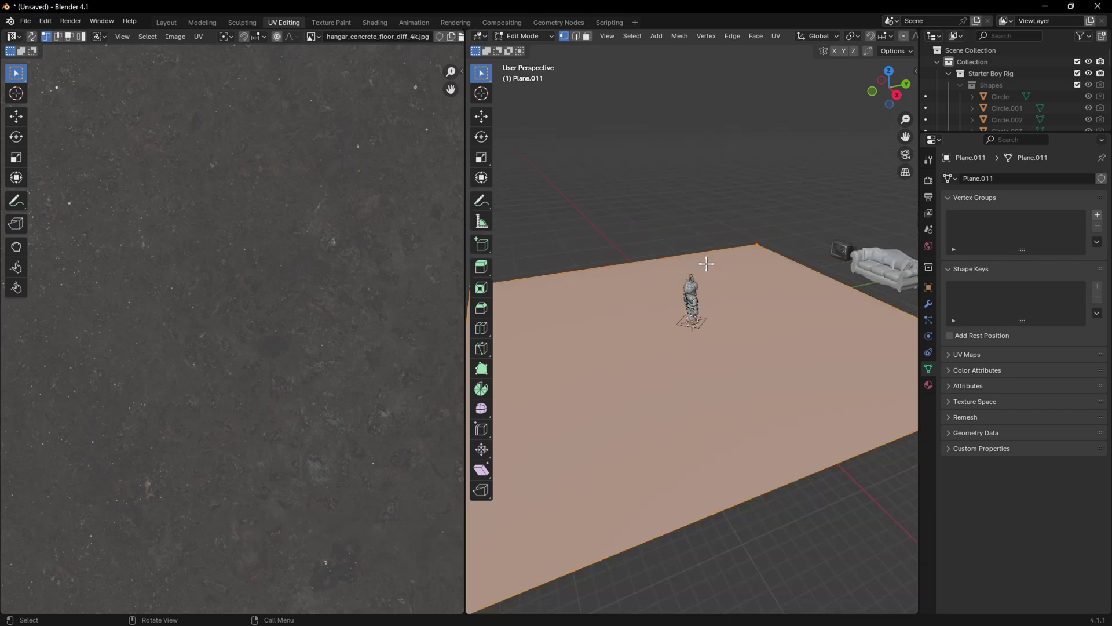
middle_click_drag(705, 266, 429, 242)
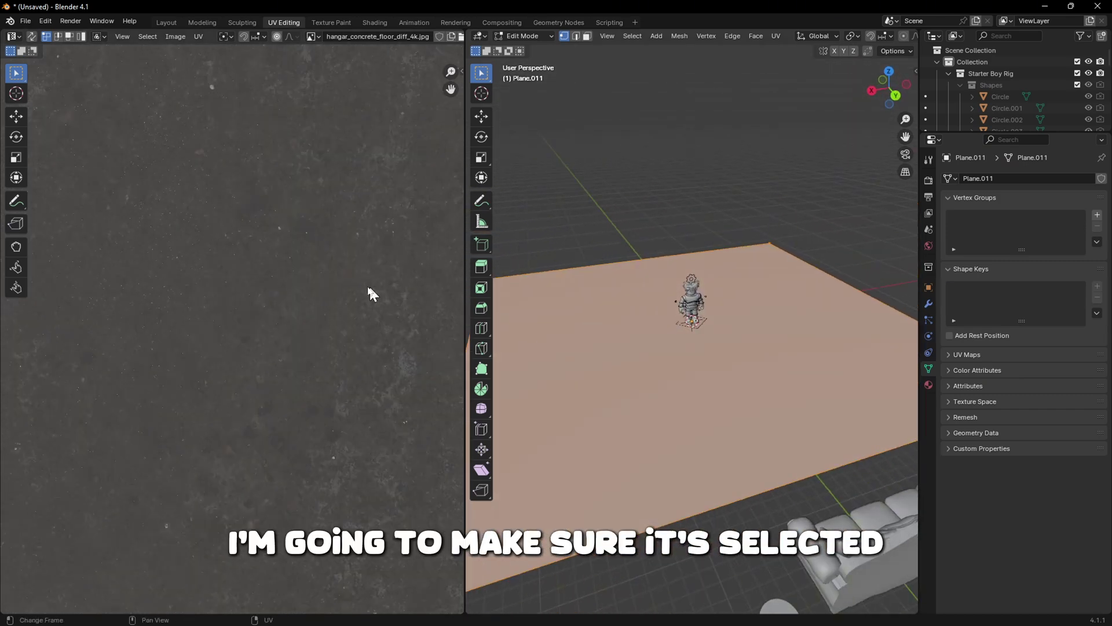
scroll(365, 284, "down", 3)
scroll(686, 346, "up", 2)
scroll(686, 346, "down", 3)
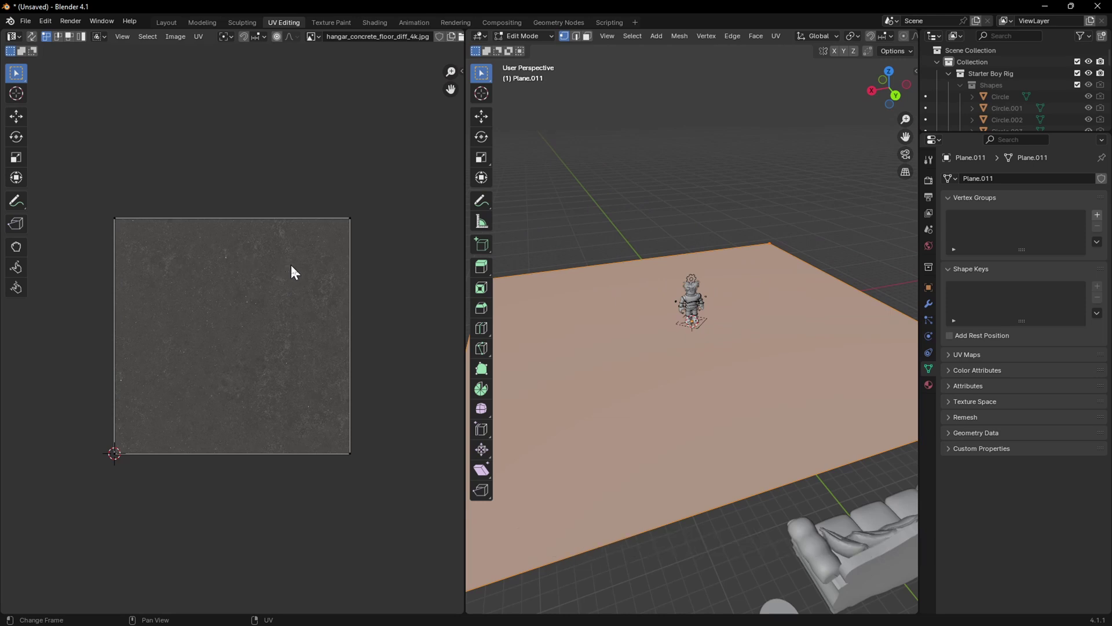
key("a")
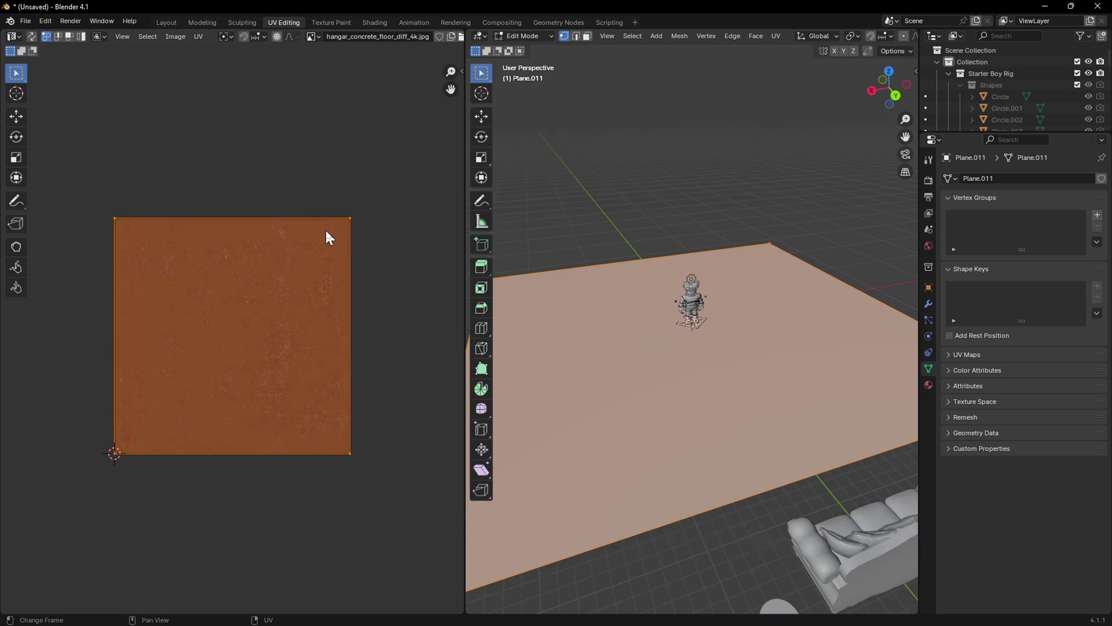
key("s")
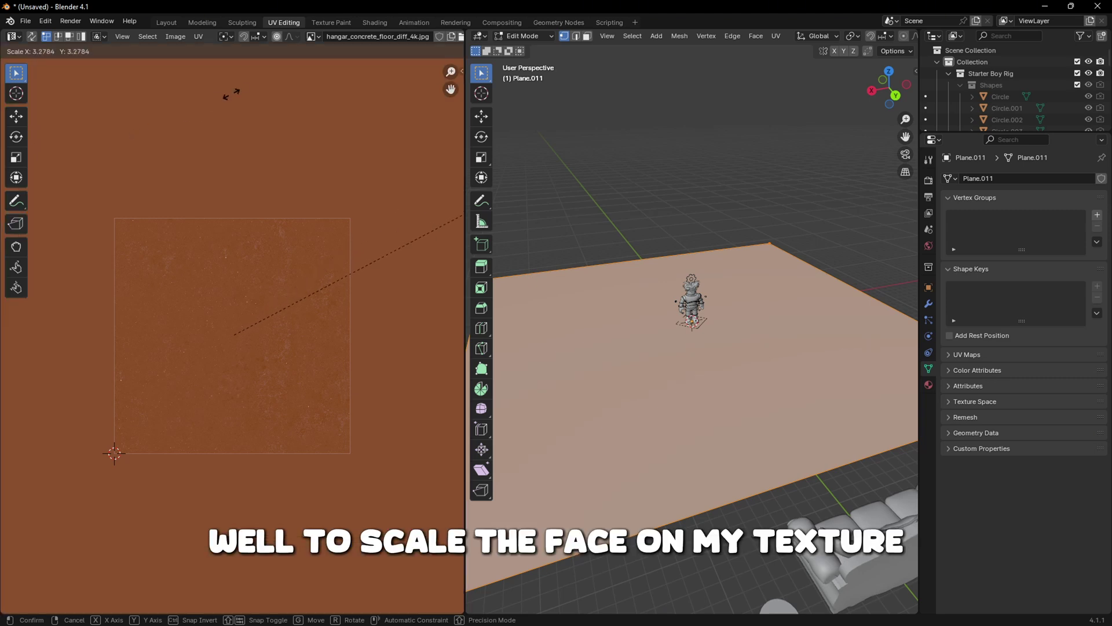
left_click(192, 422)
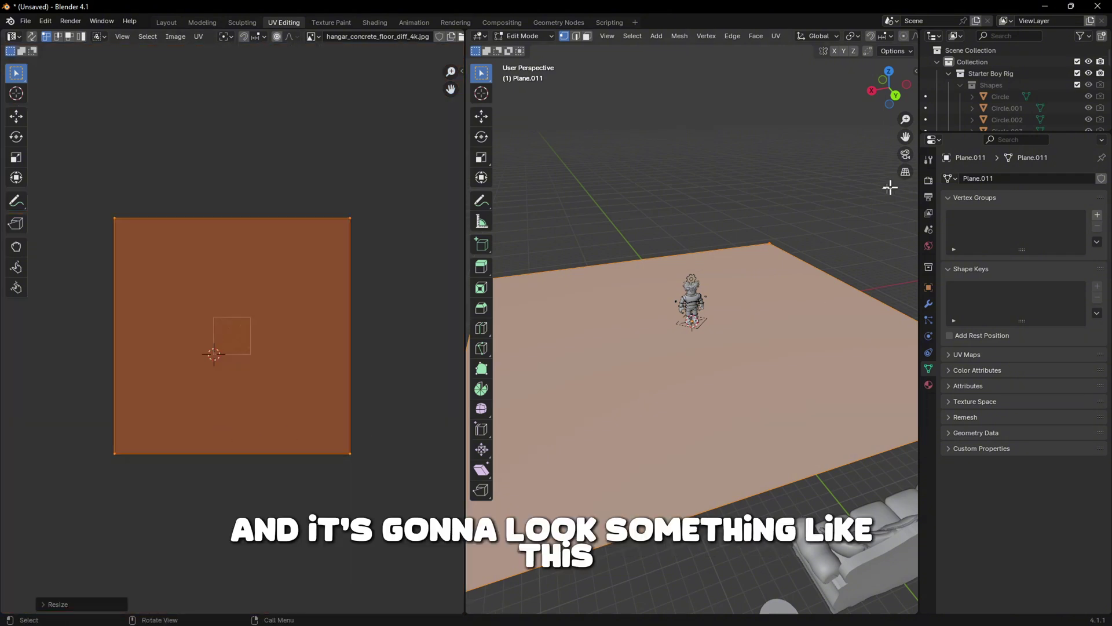
left_click_drag(921, 59, 1084, 60)
left_click(1072, 35)
- Deselect the floor and orbit around to inspect the tiled concrete texture
left_click(964, 246)
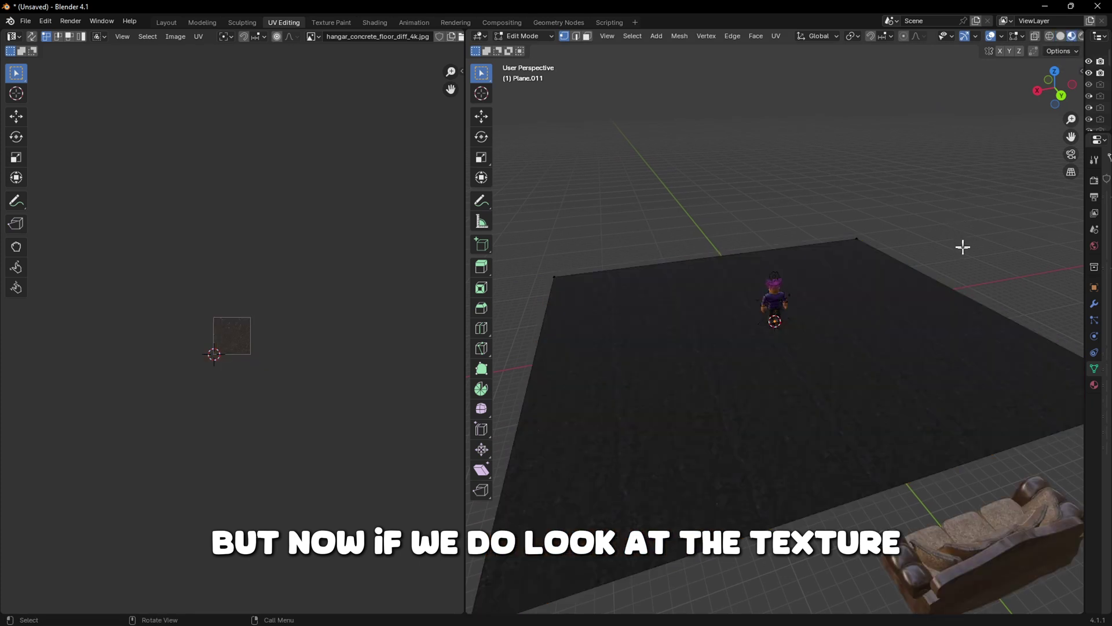
scroll(895, 385, "up", 3)
scroll(896, 384, "up", 4)
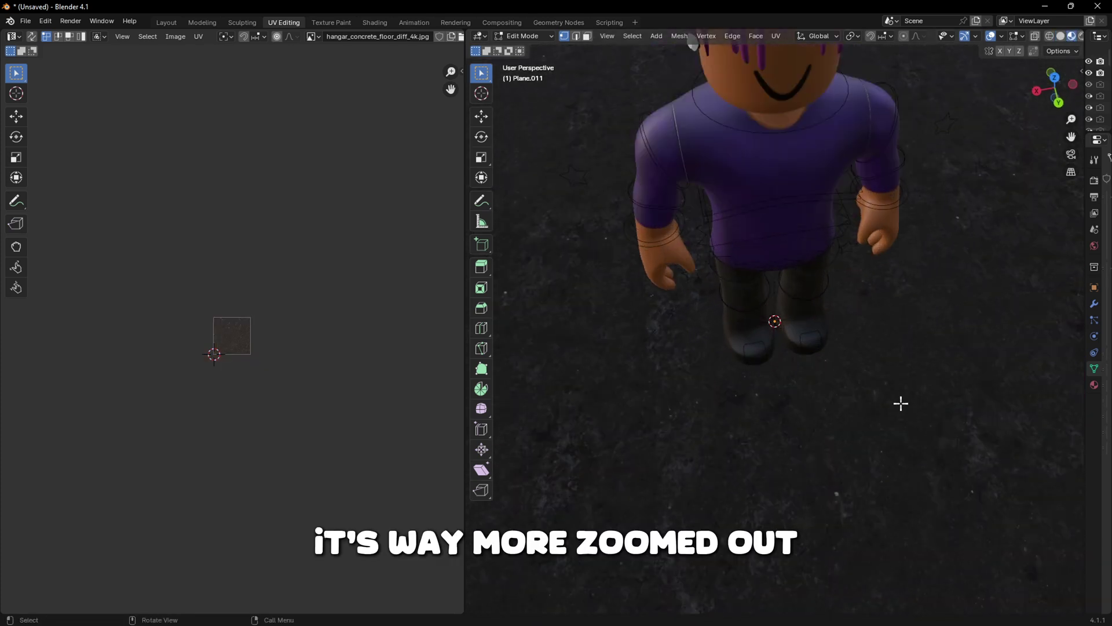
scroll(886, 385, "down", 2)
scroll(882, 384, "down", 8)
middle_click_drag(881, 385, 928, 390)
scroll(928, 386, "up", 3)
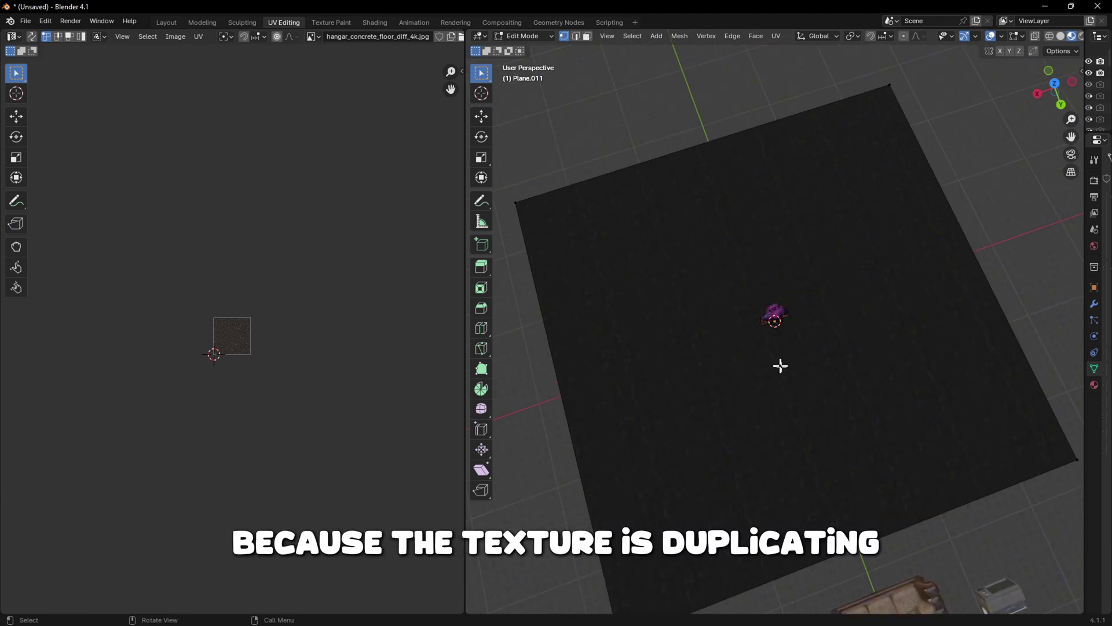
scroll(785, 377, "up", 2)
scroll(785, 377, "down", 3)
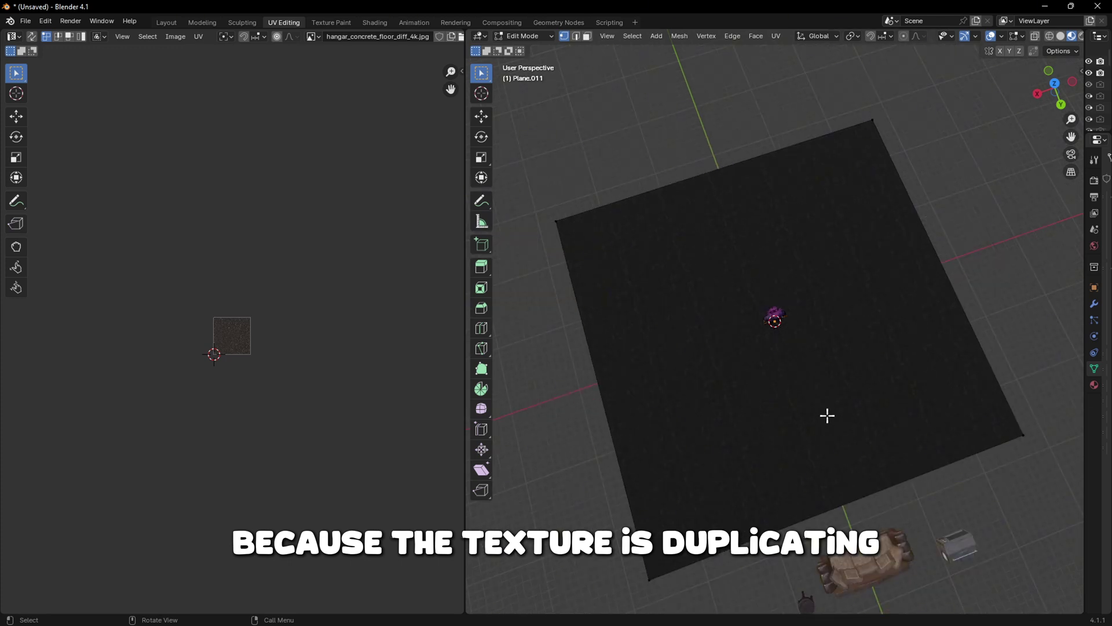
scroll(827, 415, "up", 5)
middle_click_drag(832, 427, 872, 359)
scroll(750, 236, "down", 4)
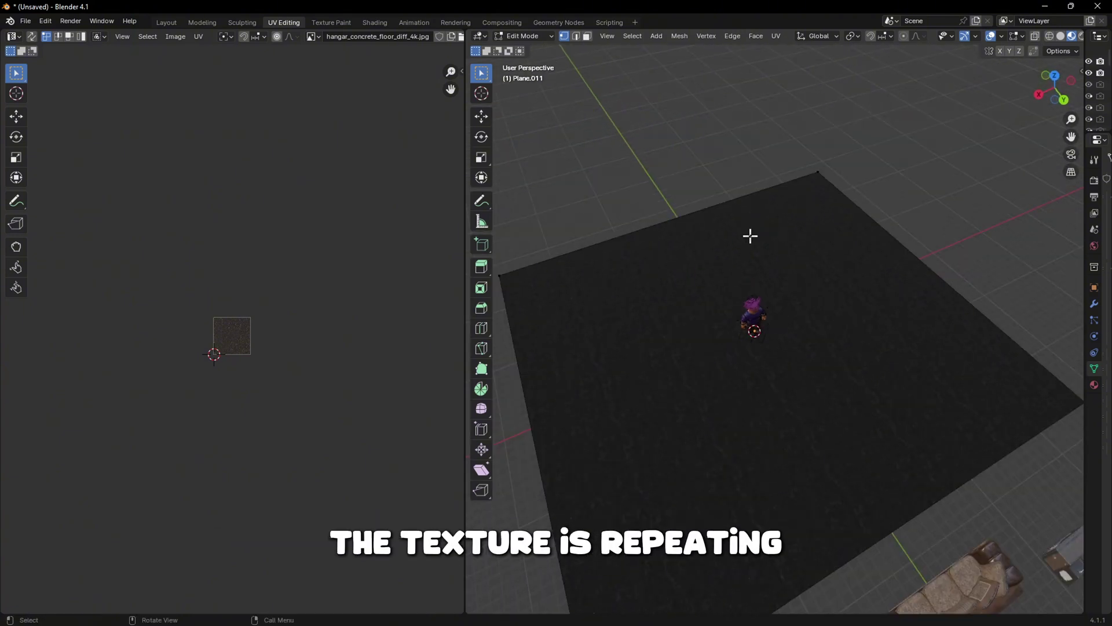
scroll(821, 464, "down", 3)
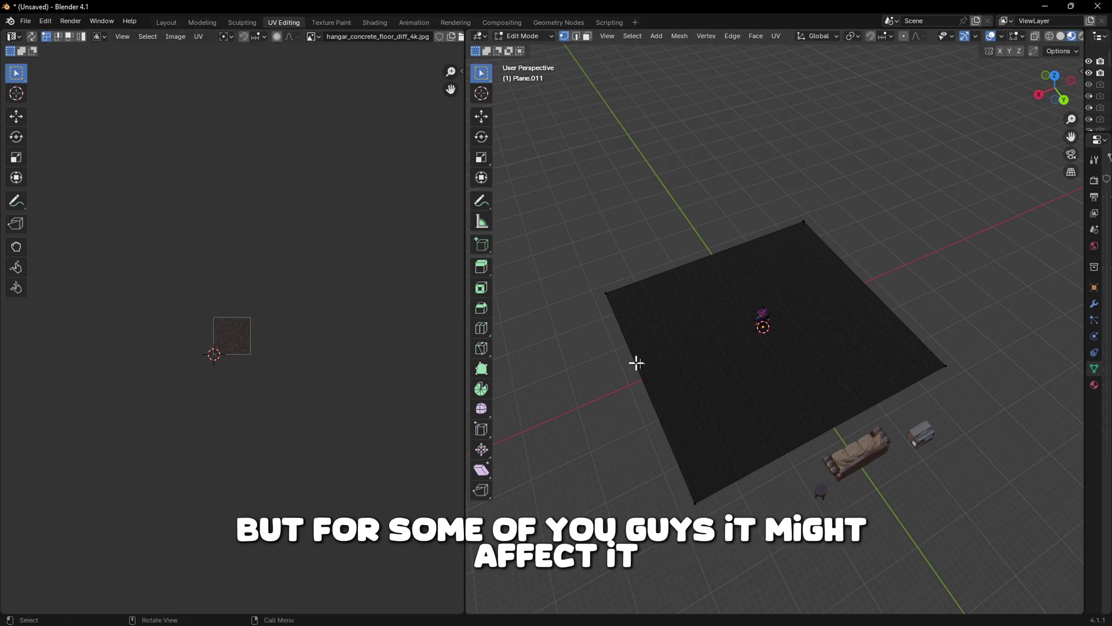
- In Face select mode, select all faces and slightly rescale the floor's UVs
left_click(586, 37)
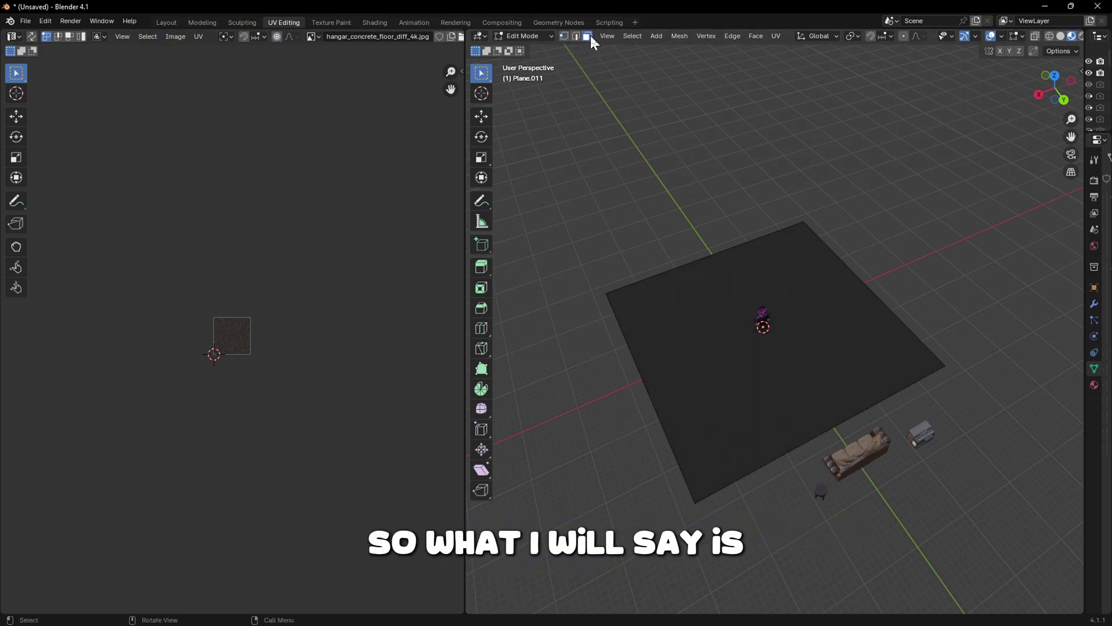
key("a")
key("s")
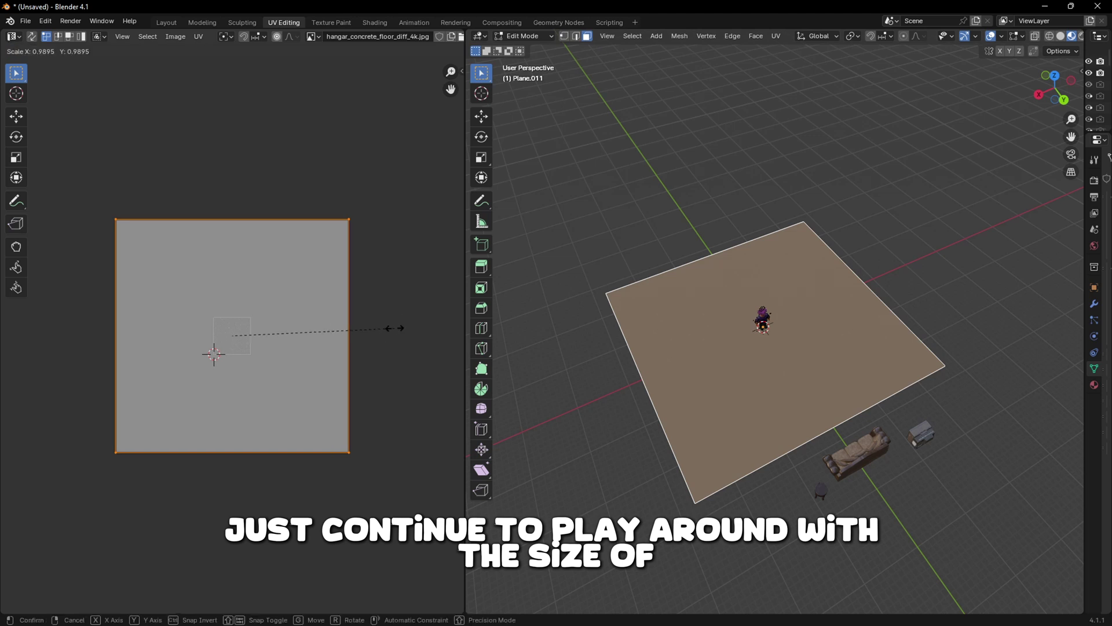
left_click(352, 343)
left_click(890, 258)
middle_click_drag(890, 258, 879, 297)
- Select the floor face and rotate its UVs about 45°
left_click(795, 345)
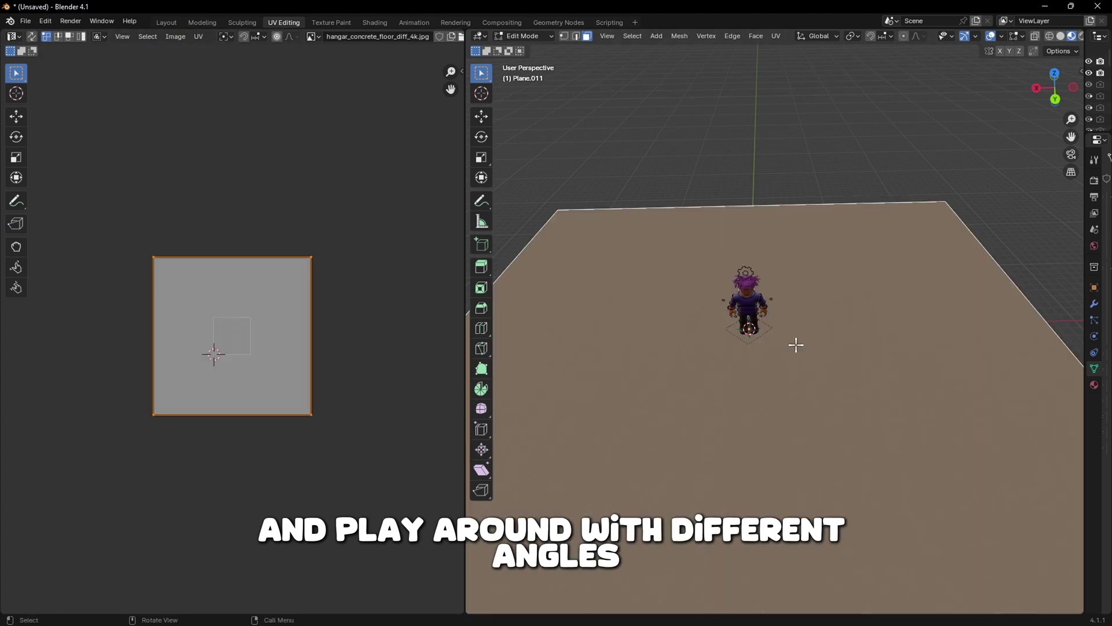
key("r")
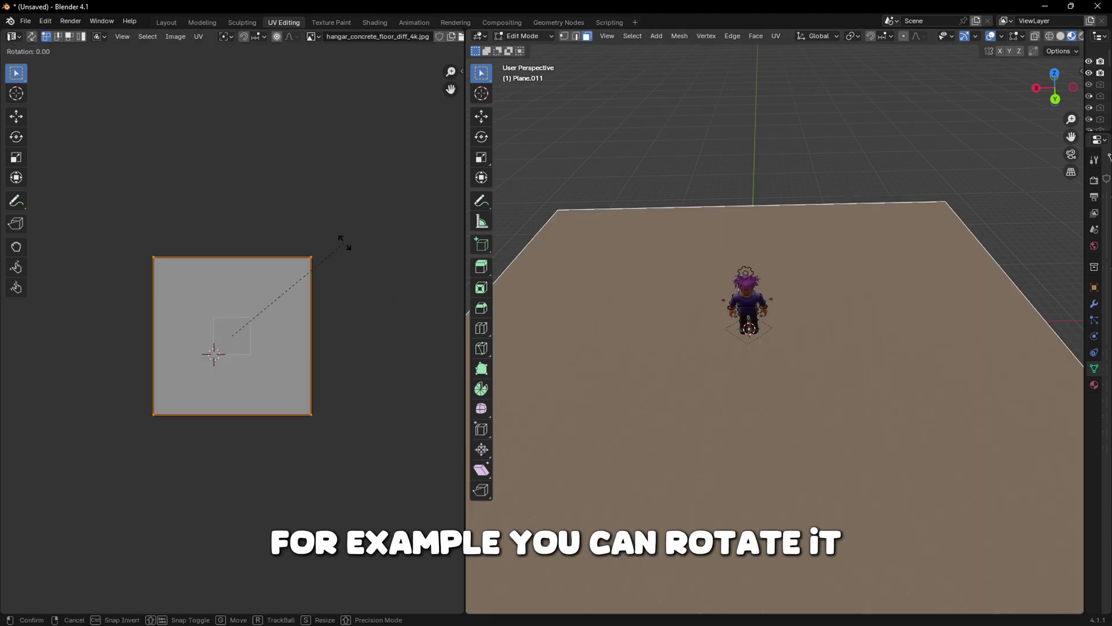
left_click(273, 179)
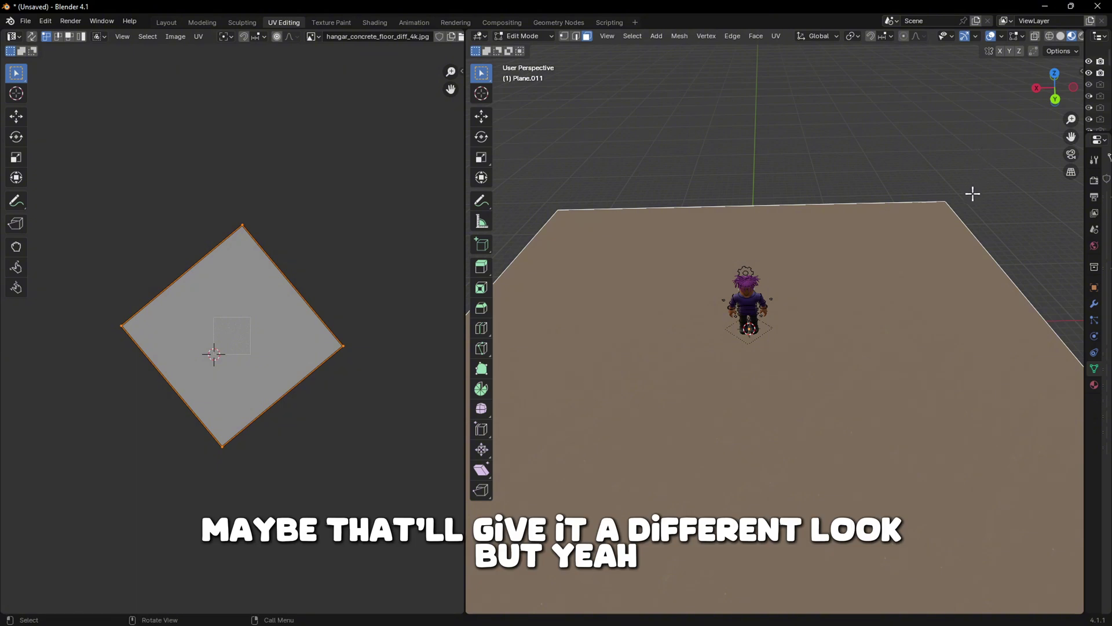
left_click(593, 192)
middle_click_drag(591, 181, 921, 314)
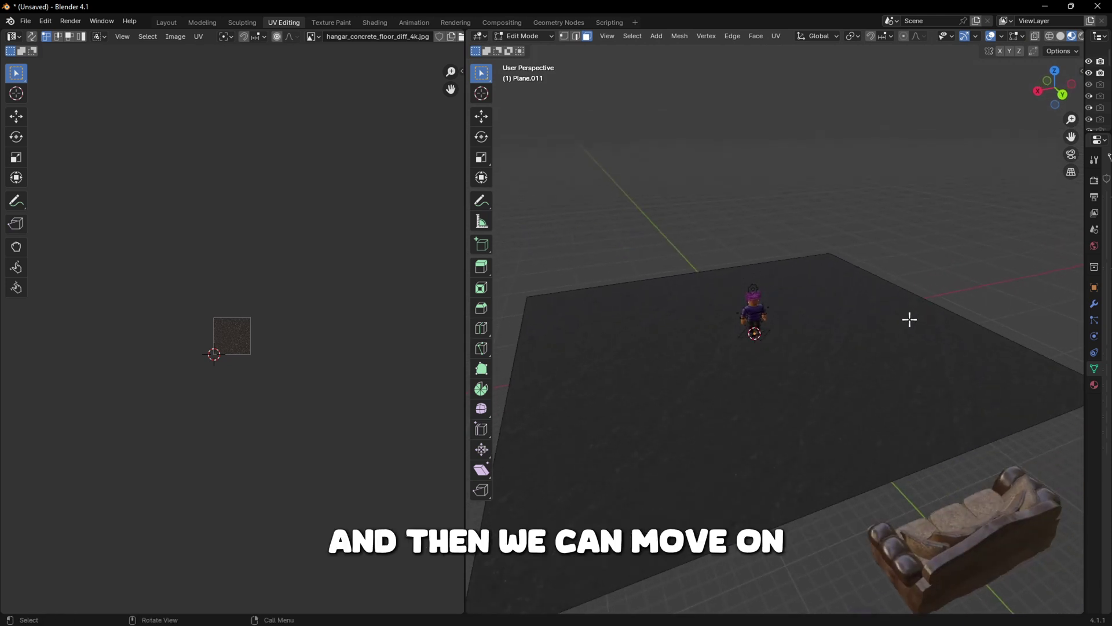
middle_click_drag(910, 320, 844, 292)
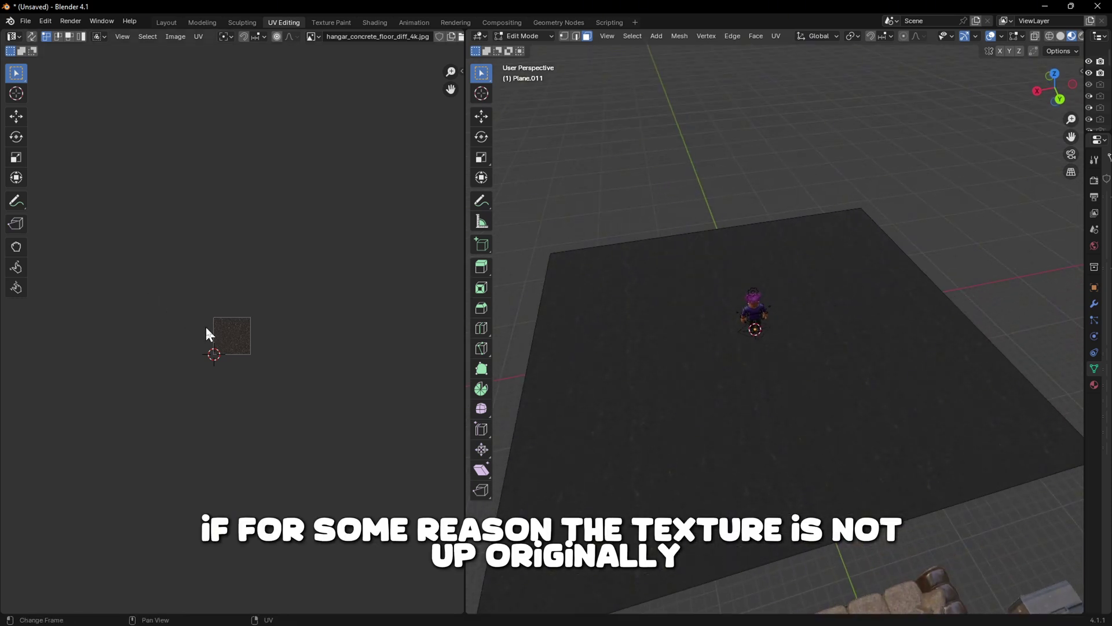
scroll(210, 334, "up", 8)
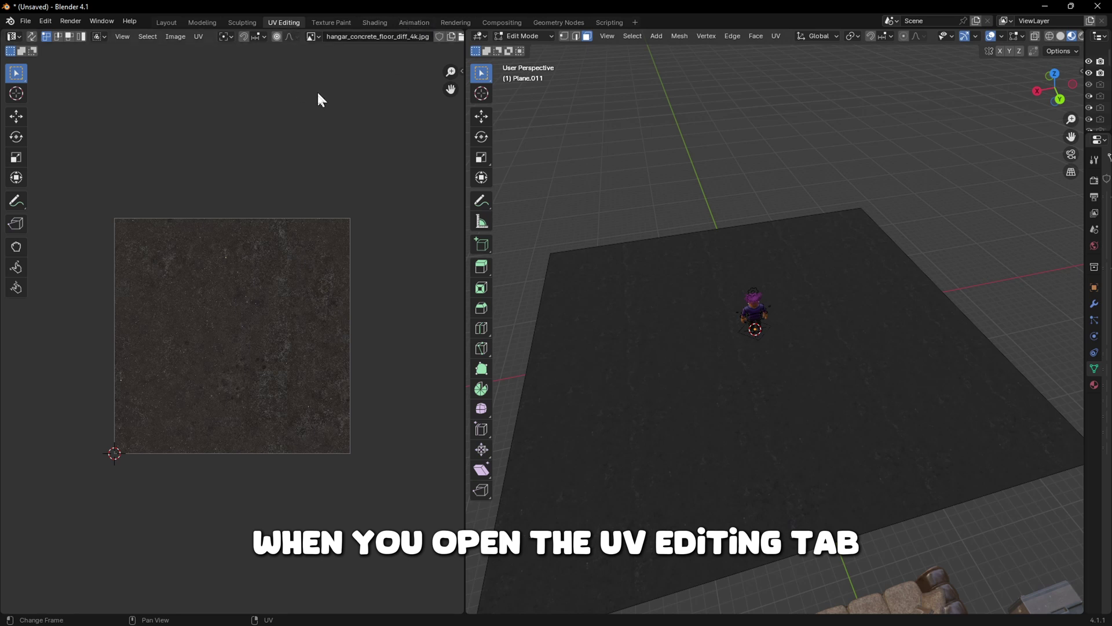
left_click(313, 37)
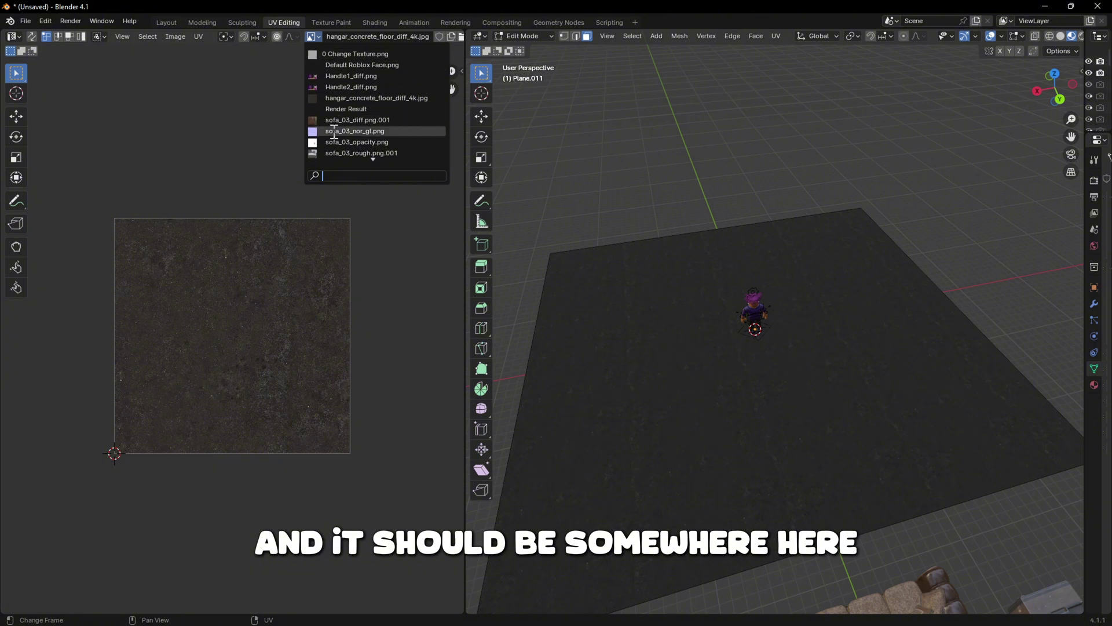
left_click(344, 99)
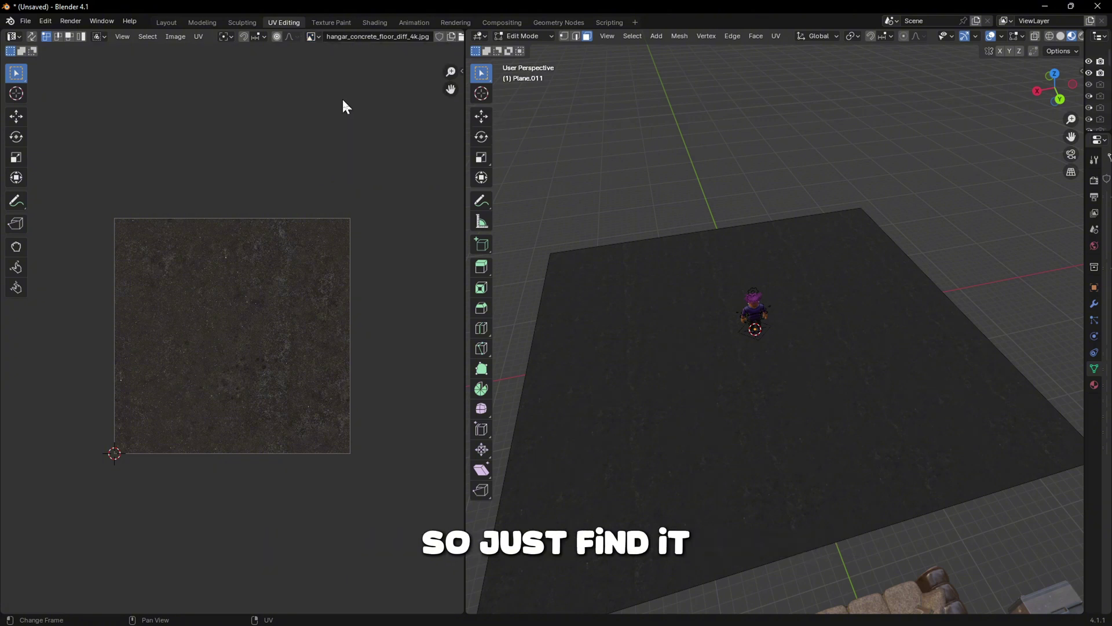
scroll(777, 363, "down", 3)
scroll(790, 367, "up", 5)
scroll(789, 367, "down", 3)
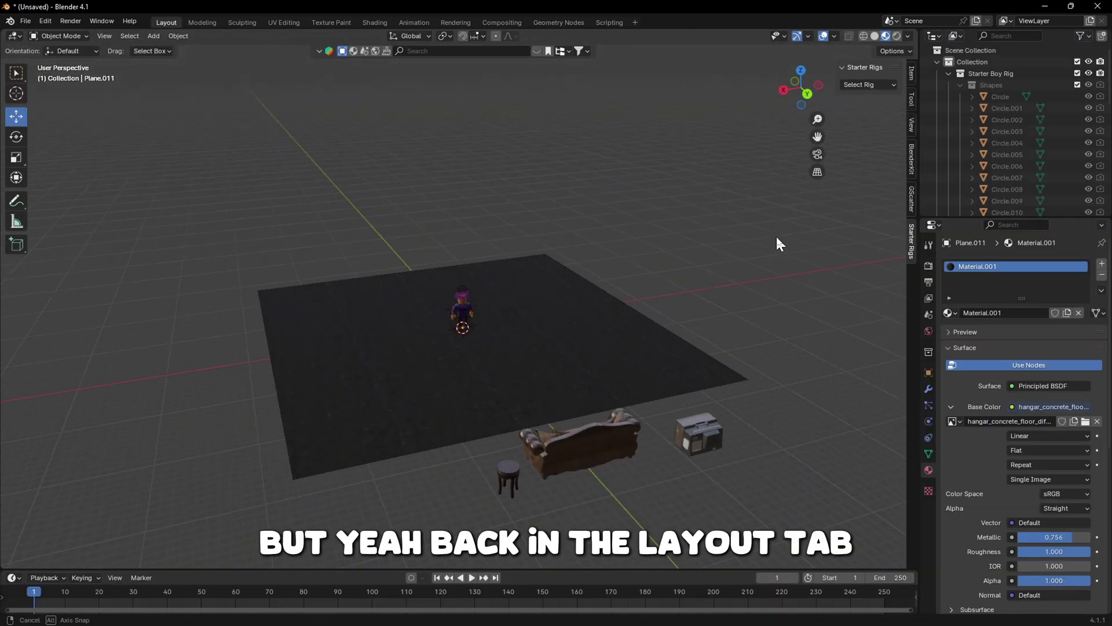
- Add a plane and move it back along Y behind the character and couch
middle_click_drag(776, 264, 612, 305)
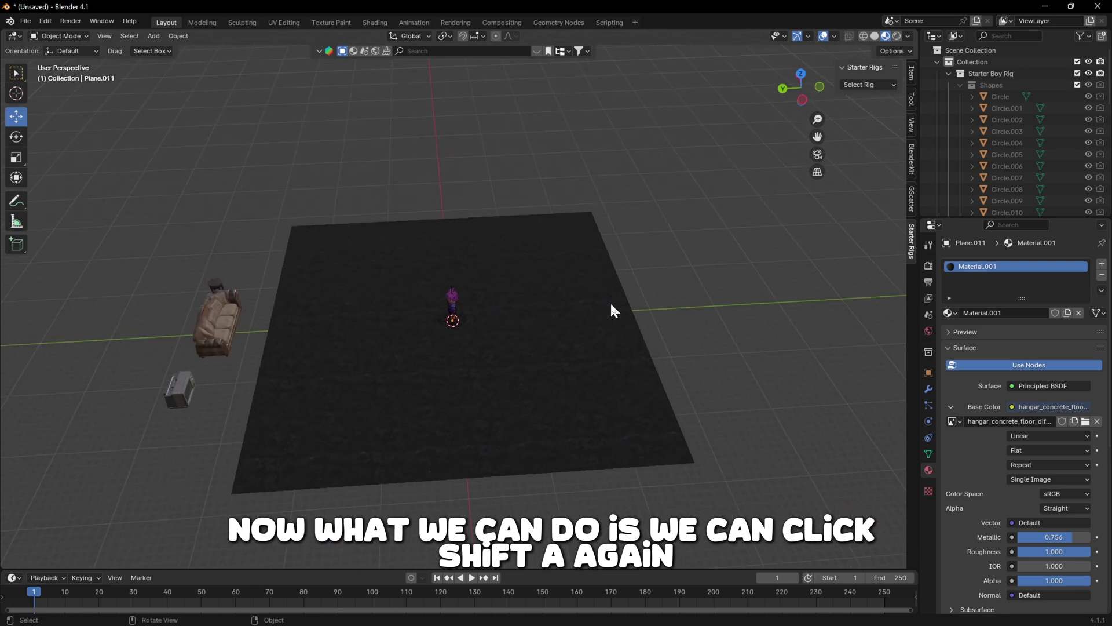
key("shift+a")
mouse_move(616, 304)
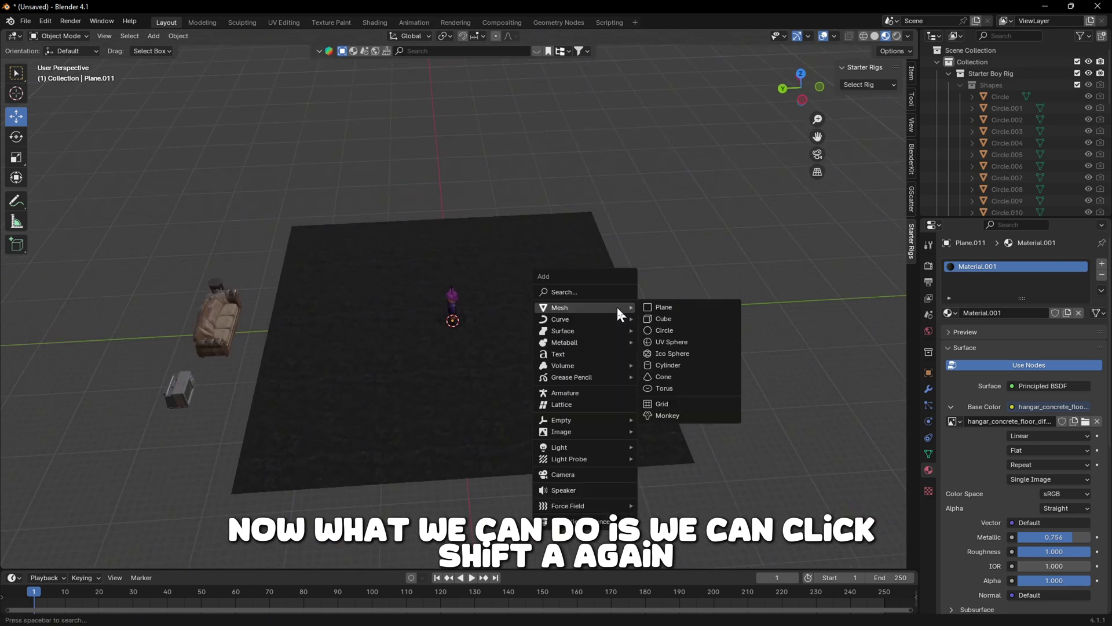
left_click(665, 306)
middle_click_drag(663, 309, 704, 297)
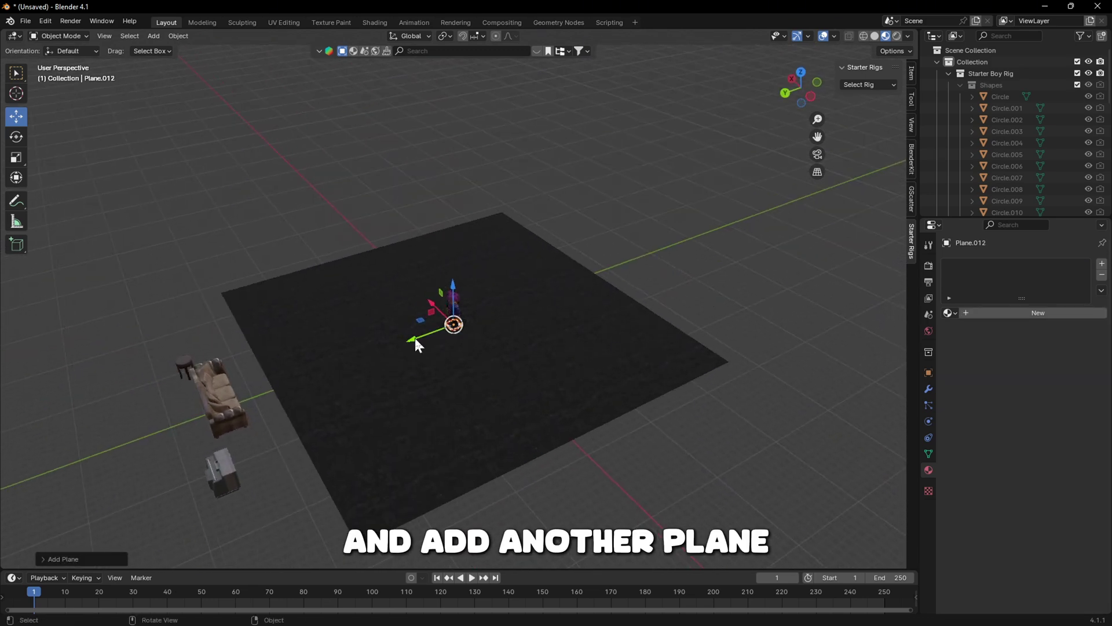
key("g")
key("y")
left_click(557, 324)
middle_click_drag(556, 324, 524, 289)
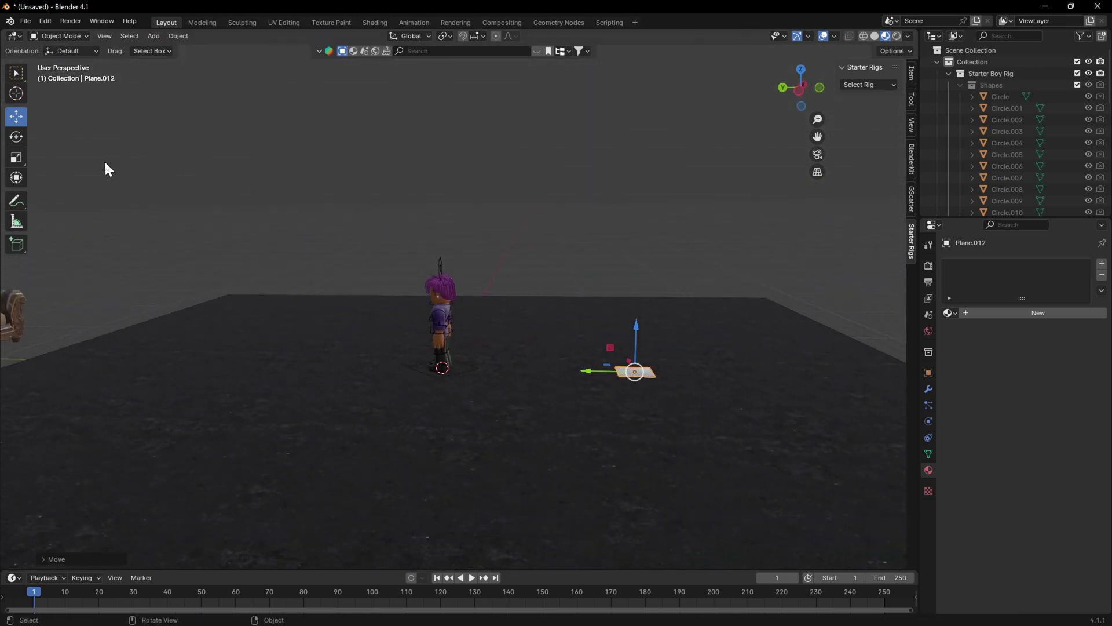
- Rotate the plane 90° upright with snapping and scale it up into a wide wall
left_click(16, 139)
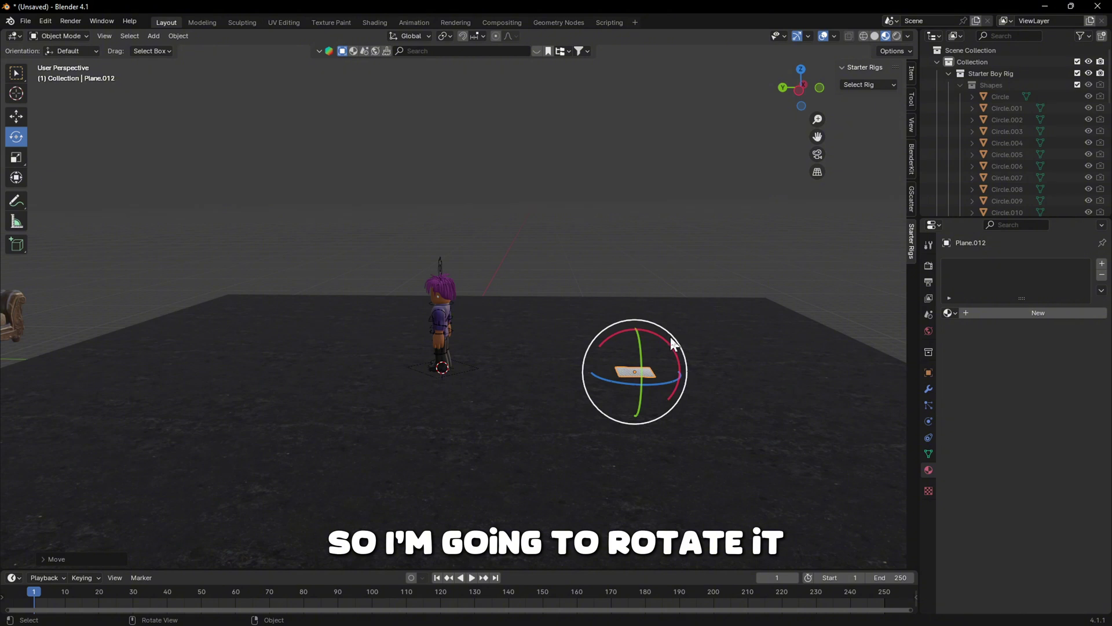
left_click_drag(672, 343, 611, 328, "ctrl")
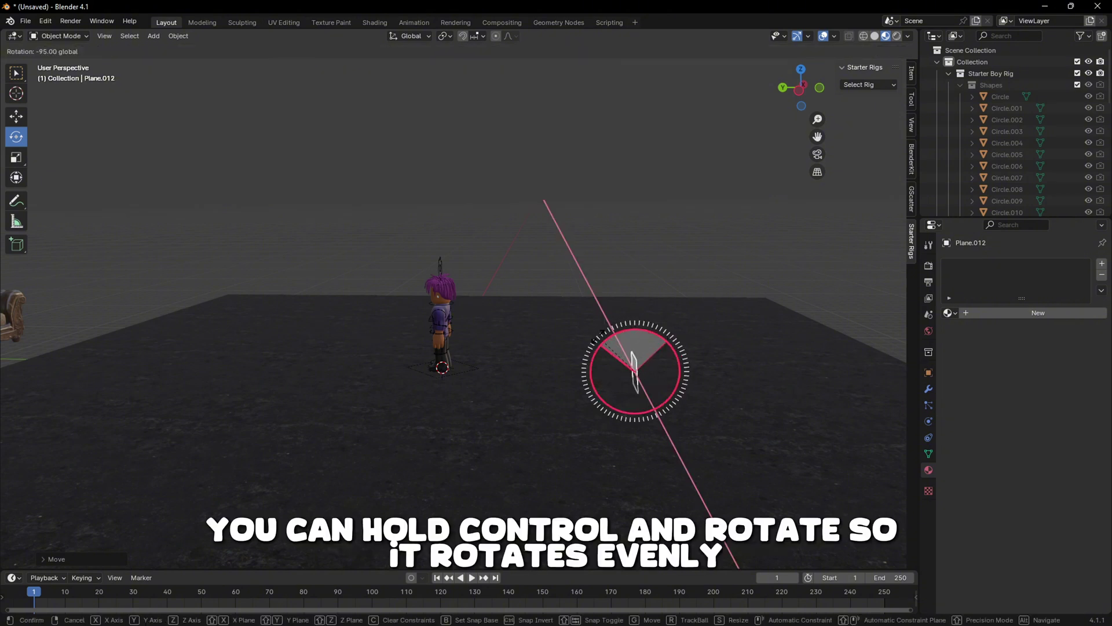
left_click_drag(611, 328, 601, 343, "ctrl")
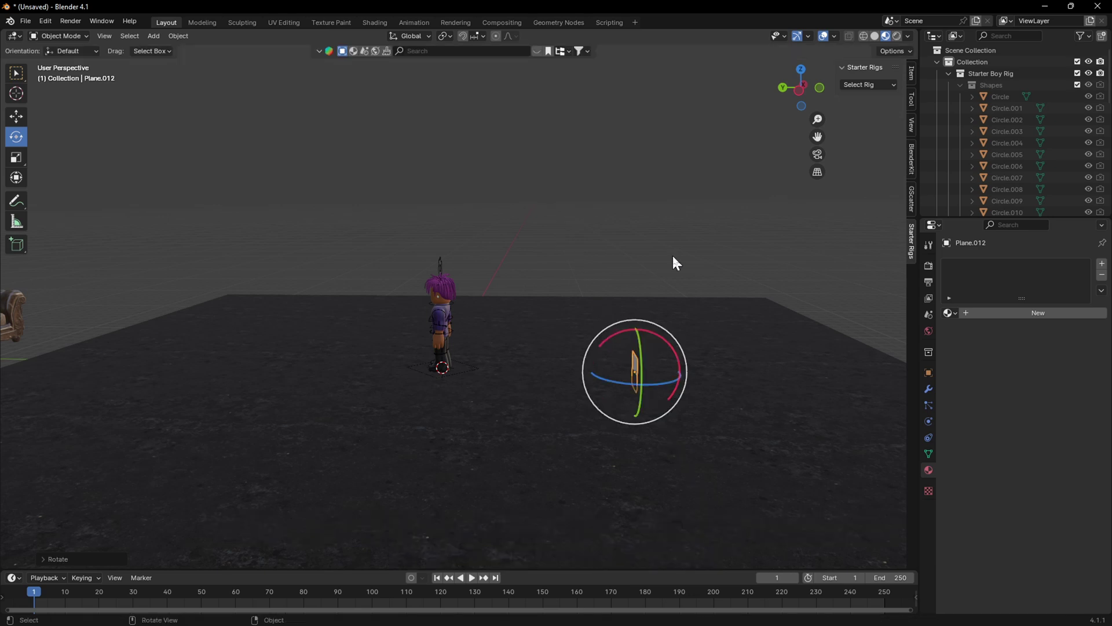
middle_click_drag(673, 261, 677, 329)
scroll(521, 342, "down", 8)
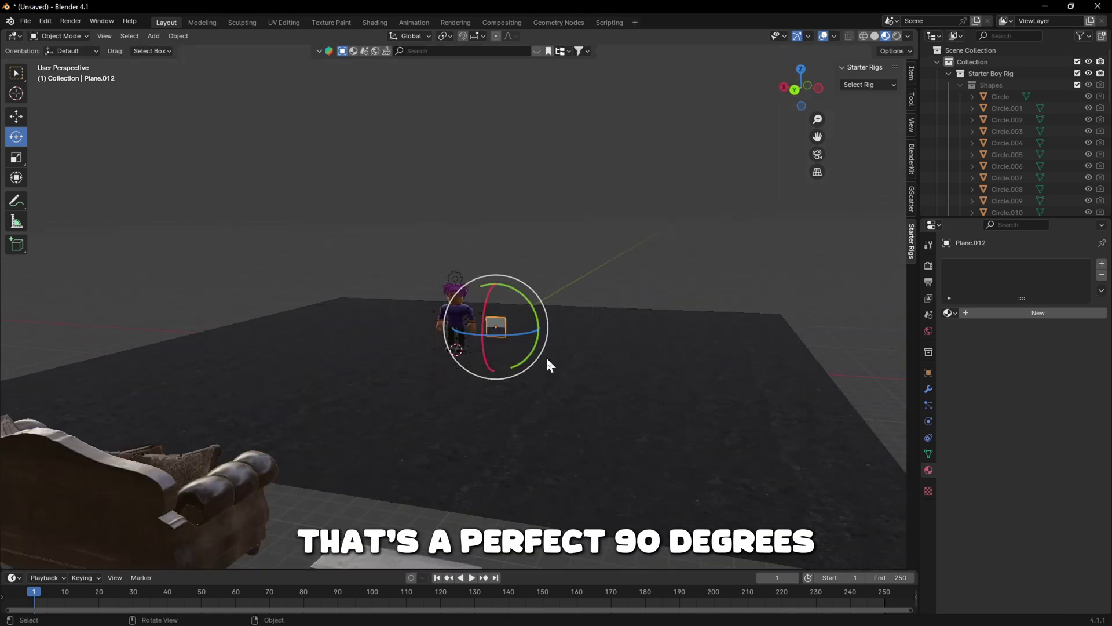
key("s")
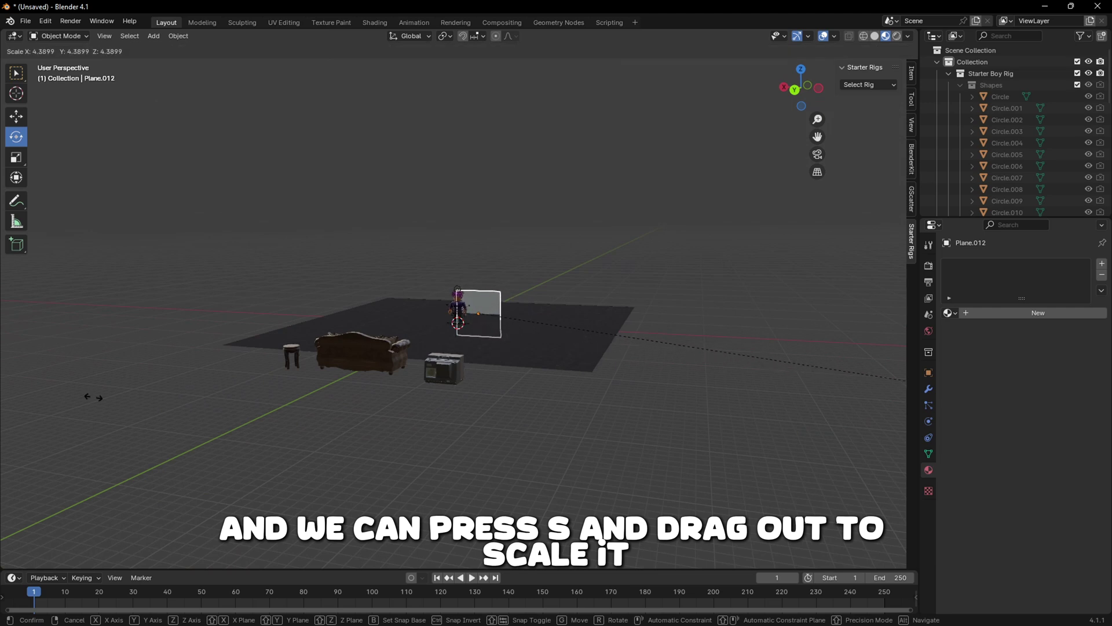
left_click(249, 484)
- Raise the wall above the floor and shorten its height along Z
left_click(17, 116)
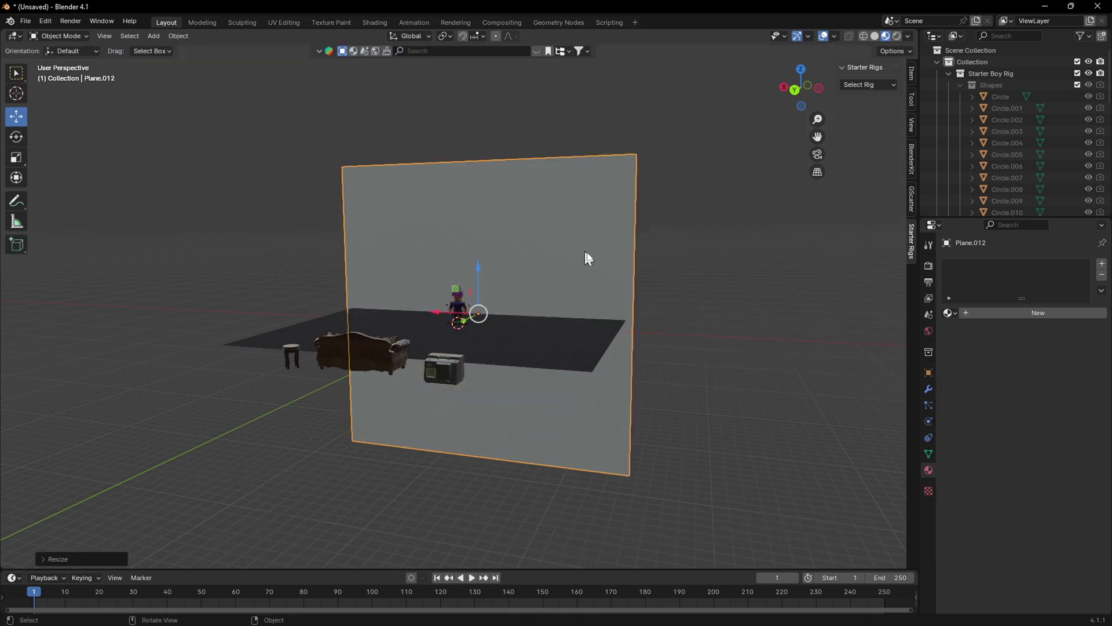
left_click_drag(469, 270, 672, 162)
middle_click_drag(672, 162, 696, 260, "shift")
key("s")
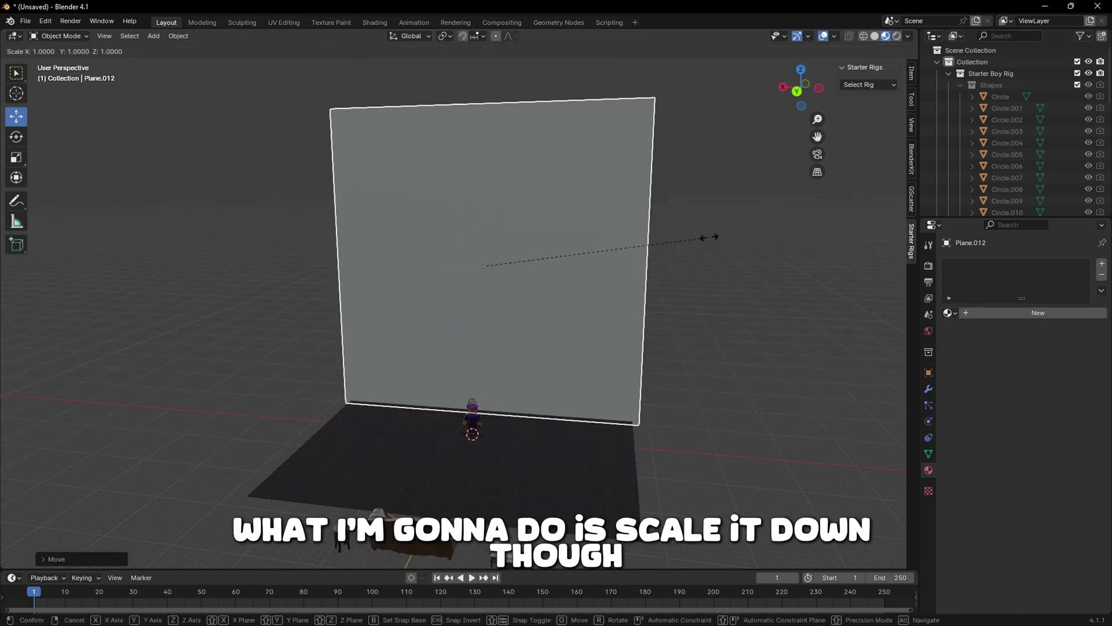
key("z")
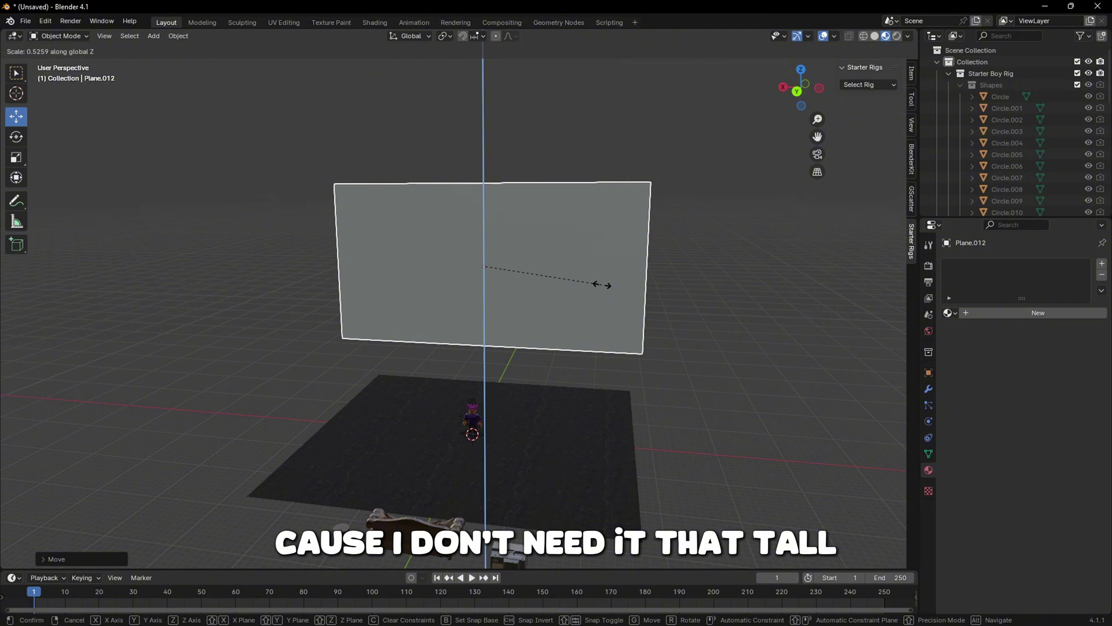
left_click(603, 285)
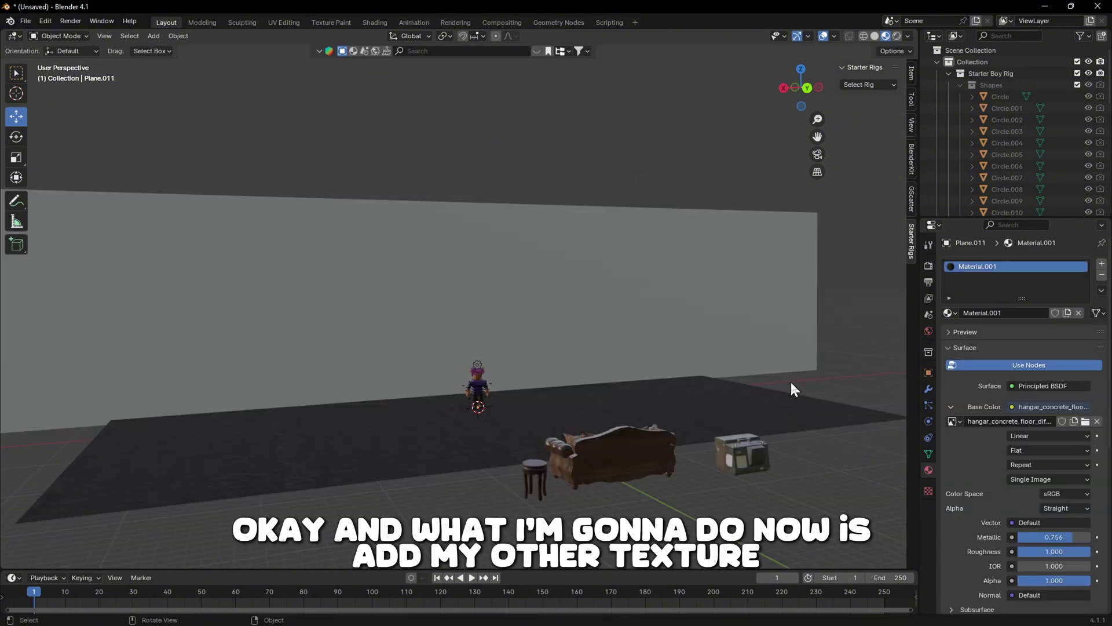
- Give the wall a new material using the medieval red brick image as its Base Color texture
left_click(639, 283)
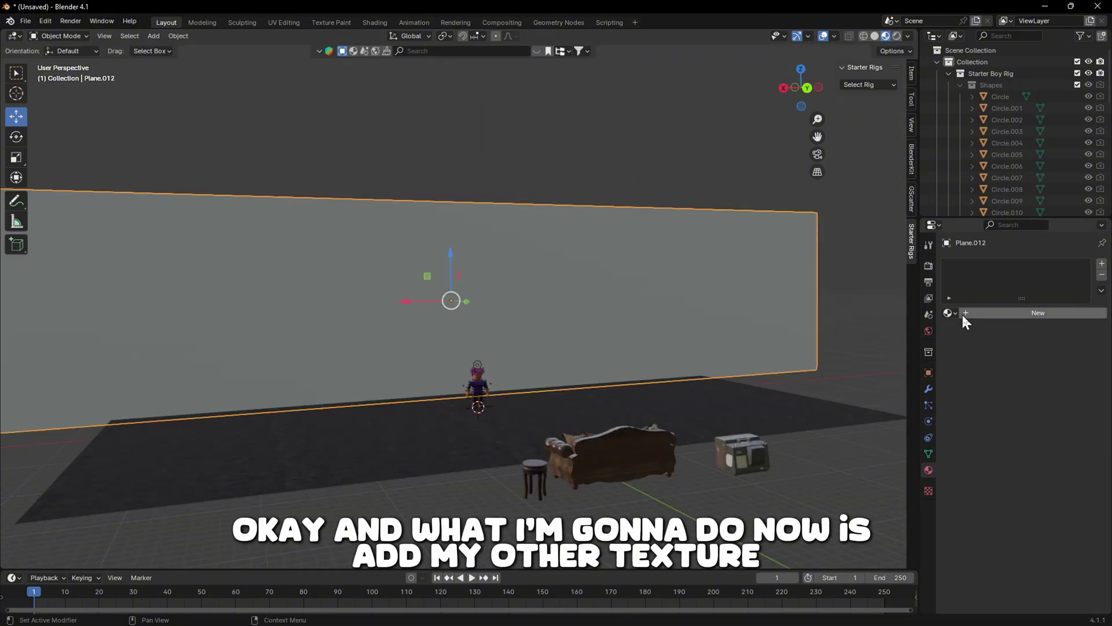
left_click(965, 314)
left_click(1011, 407)
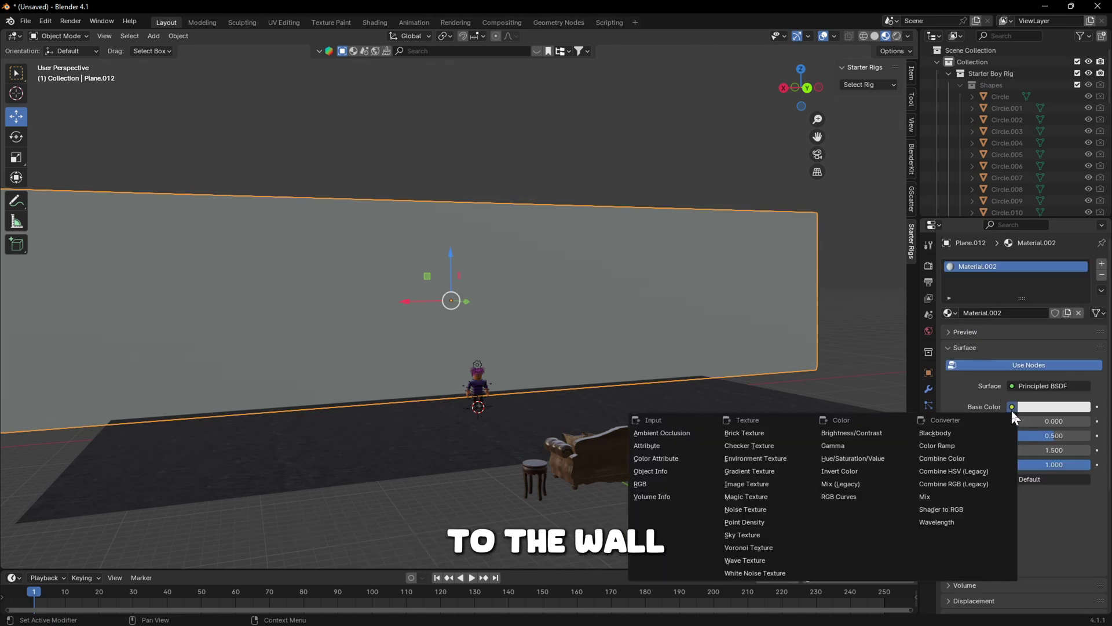
left_click(768, 482)
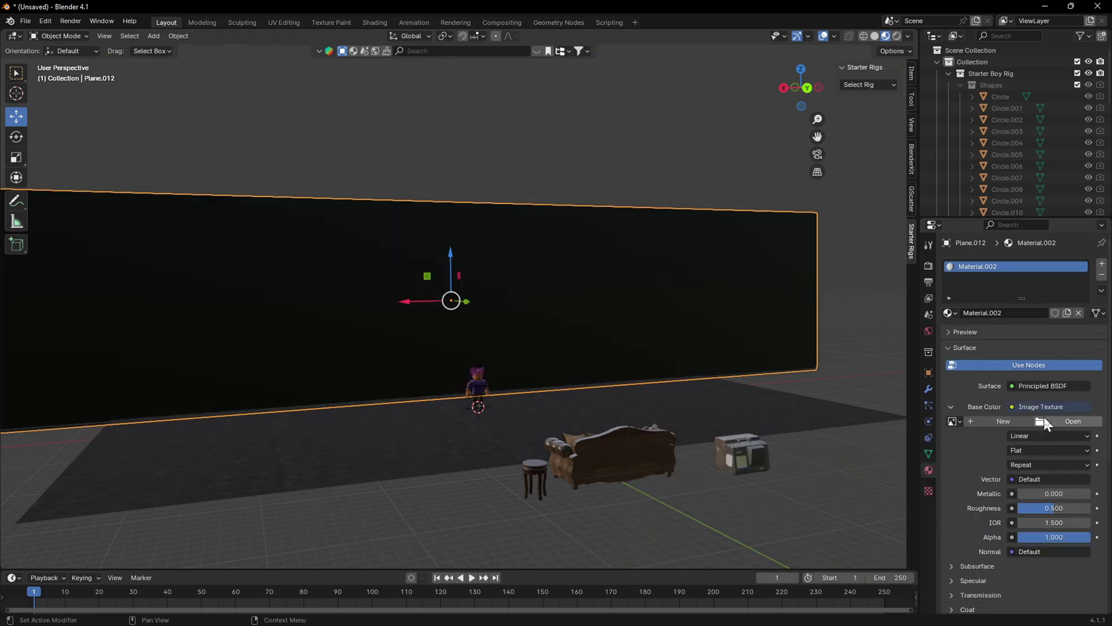
left_click(1048, 418)
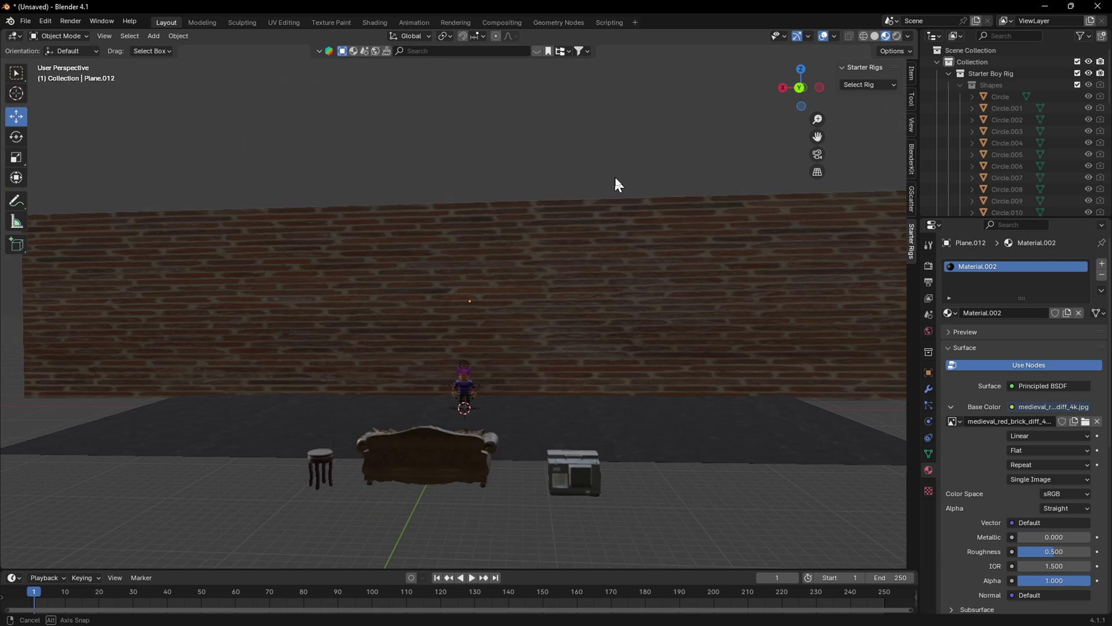
middle_click_drag(614, 174, 680, 230)
middle_click_drag(574, 194, 445, 142)
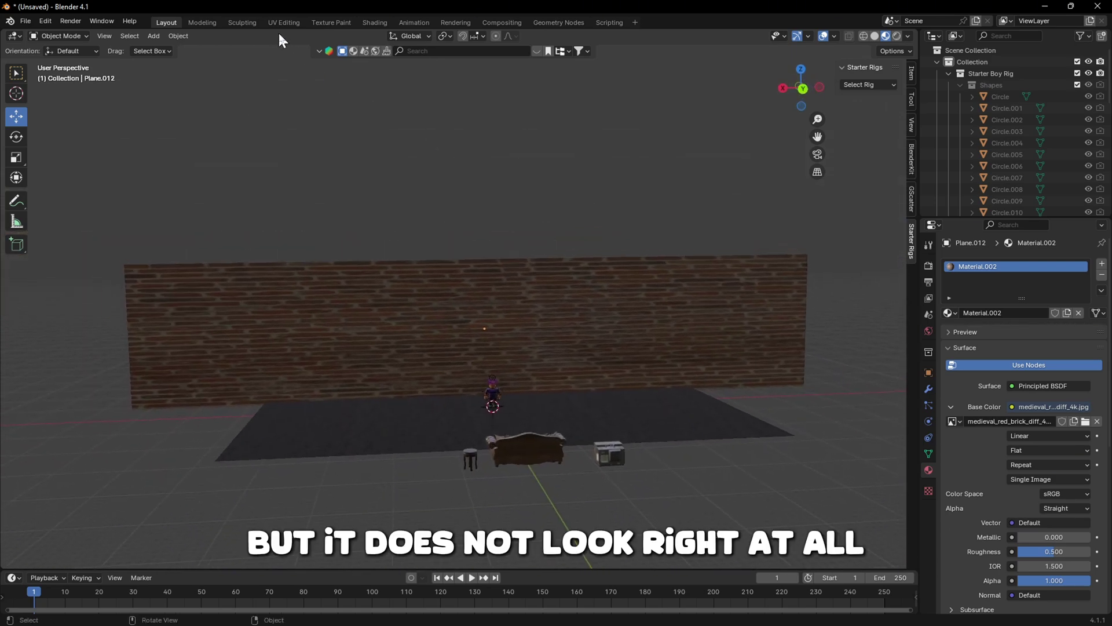
left_click(366, 22)
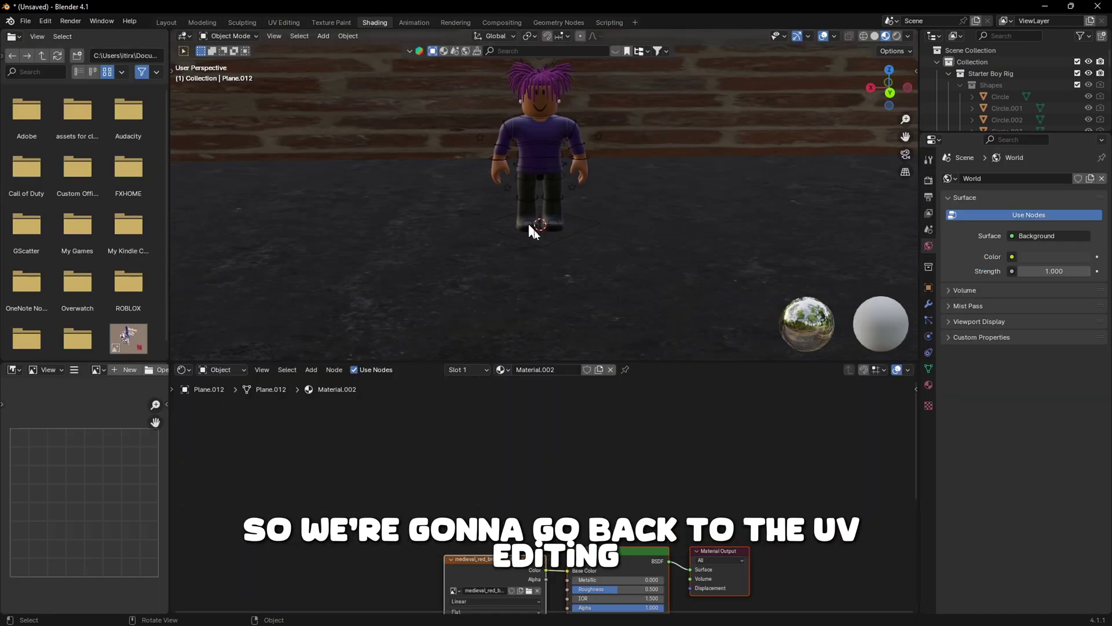
- In UV Editing, project the wall face's UVs from view, then snap to the orthographic Y-axis view
scroll(560, 235, "down", 2)
left_click(285, 22)
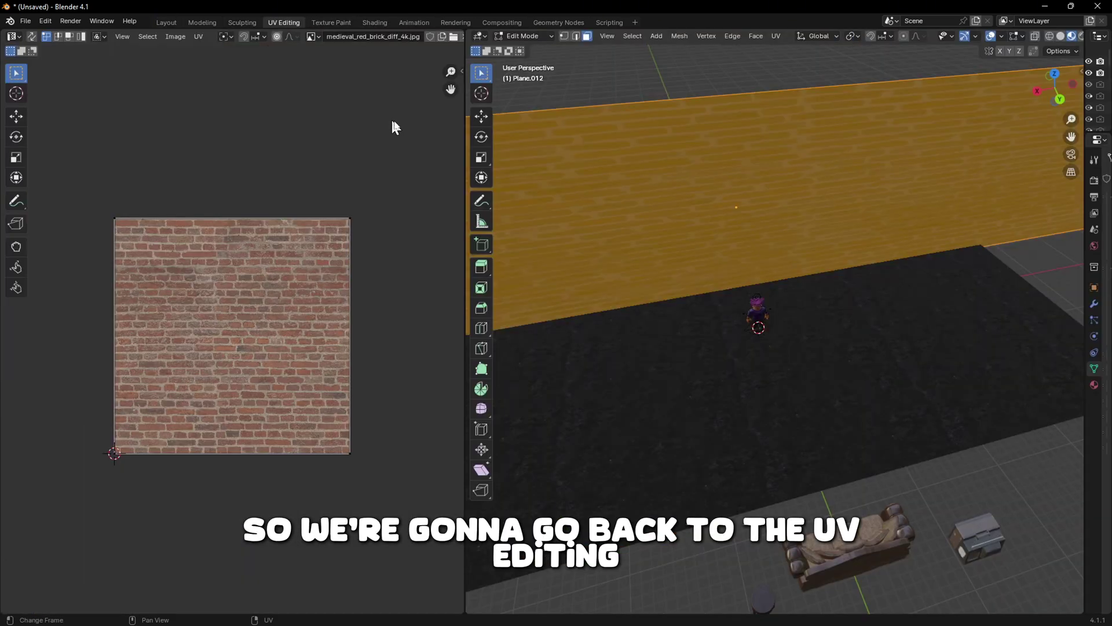
scroll(795, 284, "down", 4)
middle_click_drag(809, 269, 801, 248)
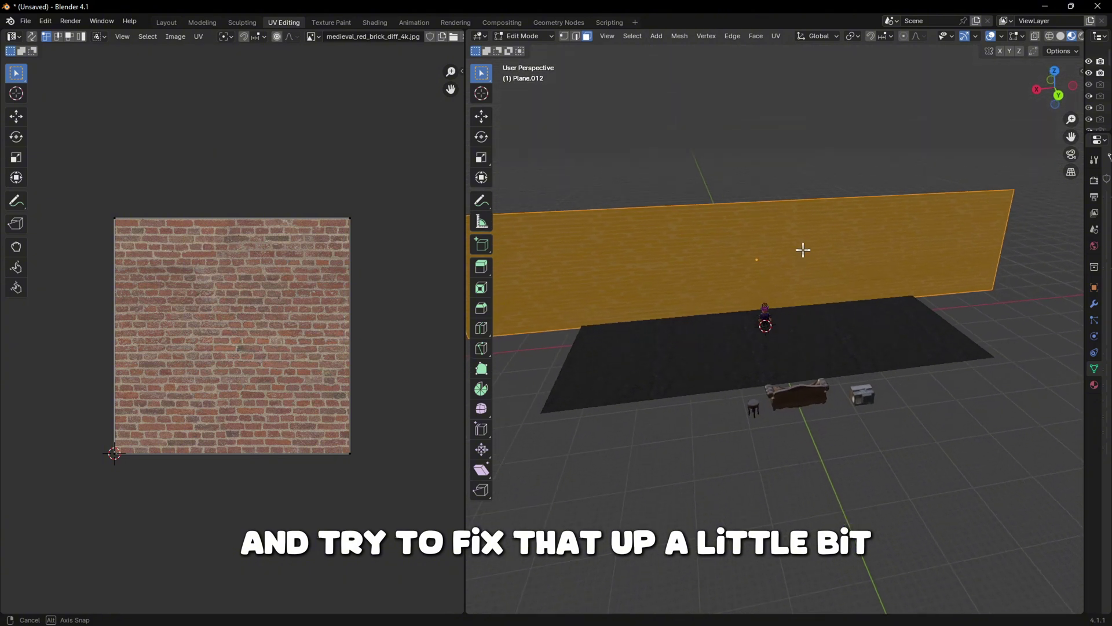
middle_click_drag(802, 305, 936, 377)
key("alt+a")
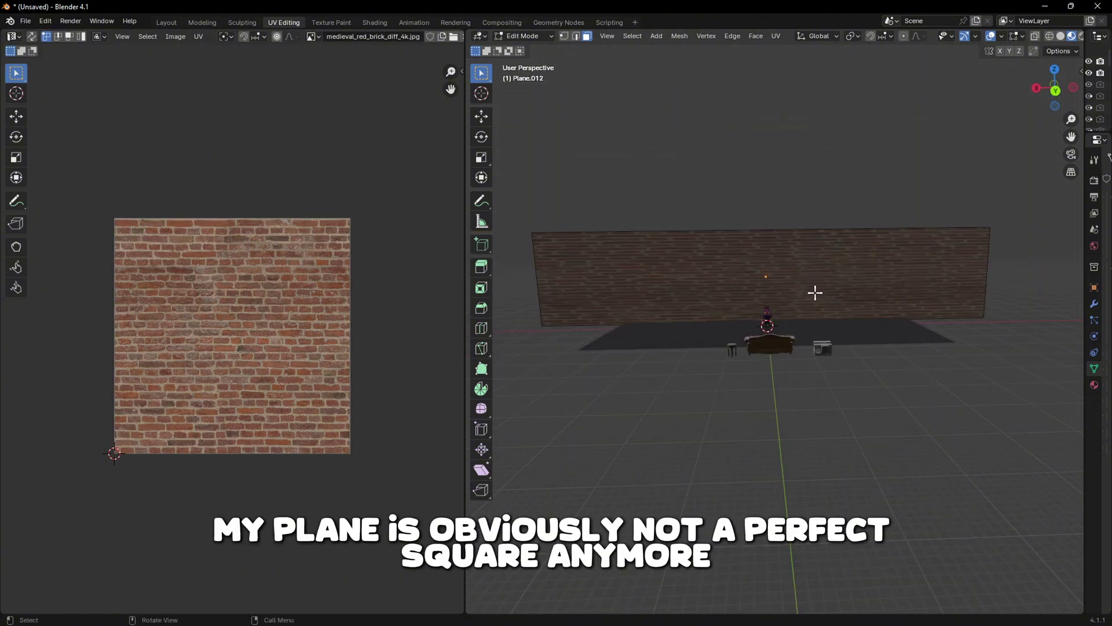
middle_click_drag(816, 293, 814, 284)
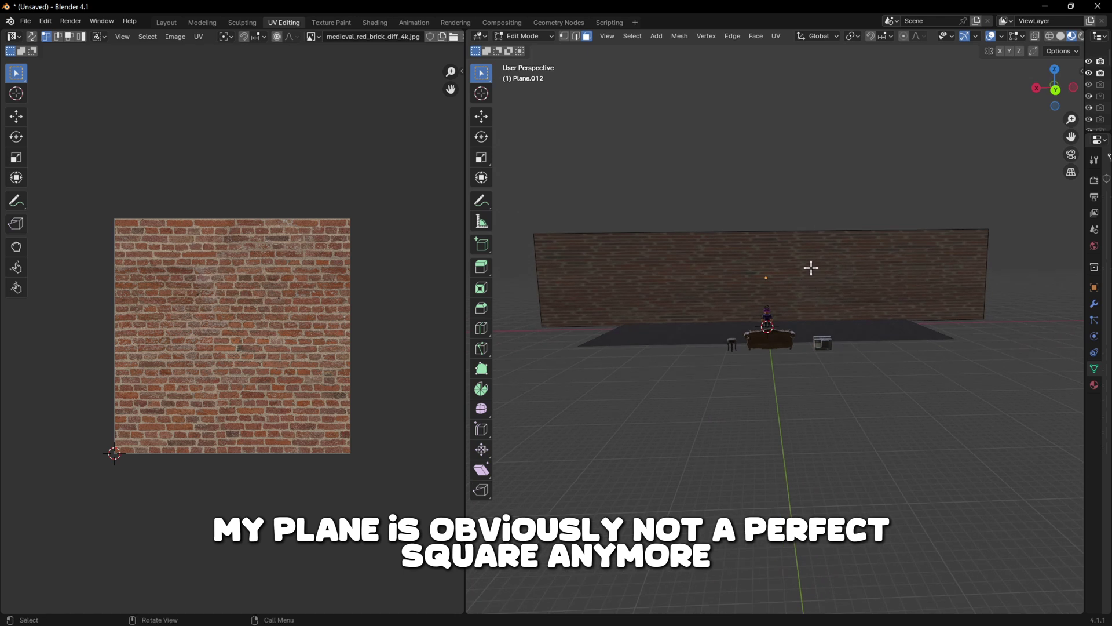
left_click(711, 248)
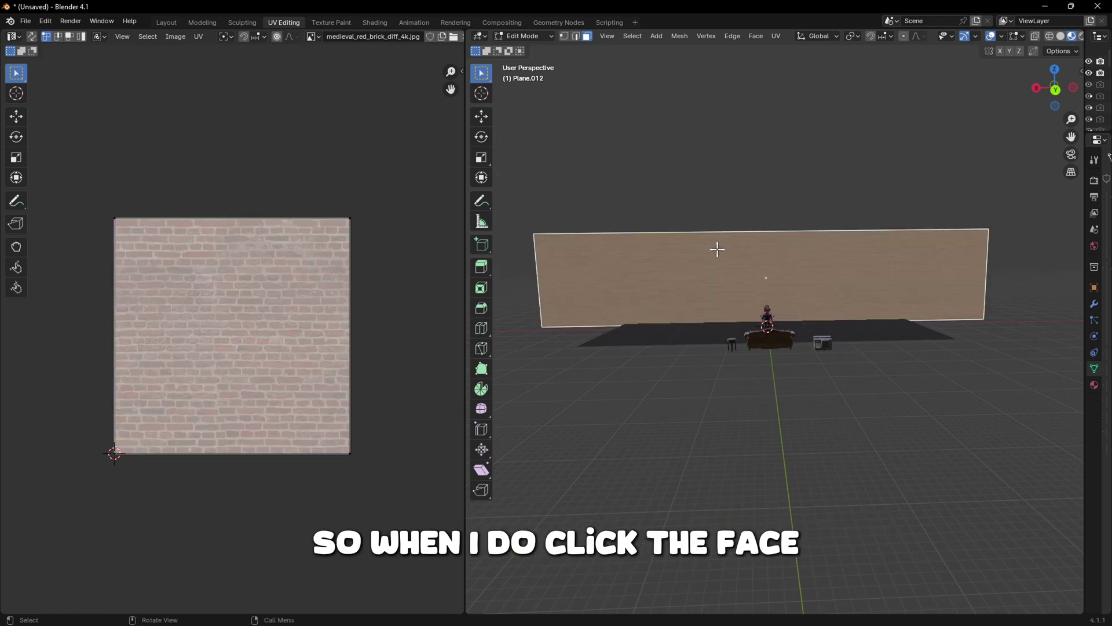
key("u")
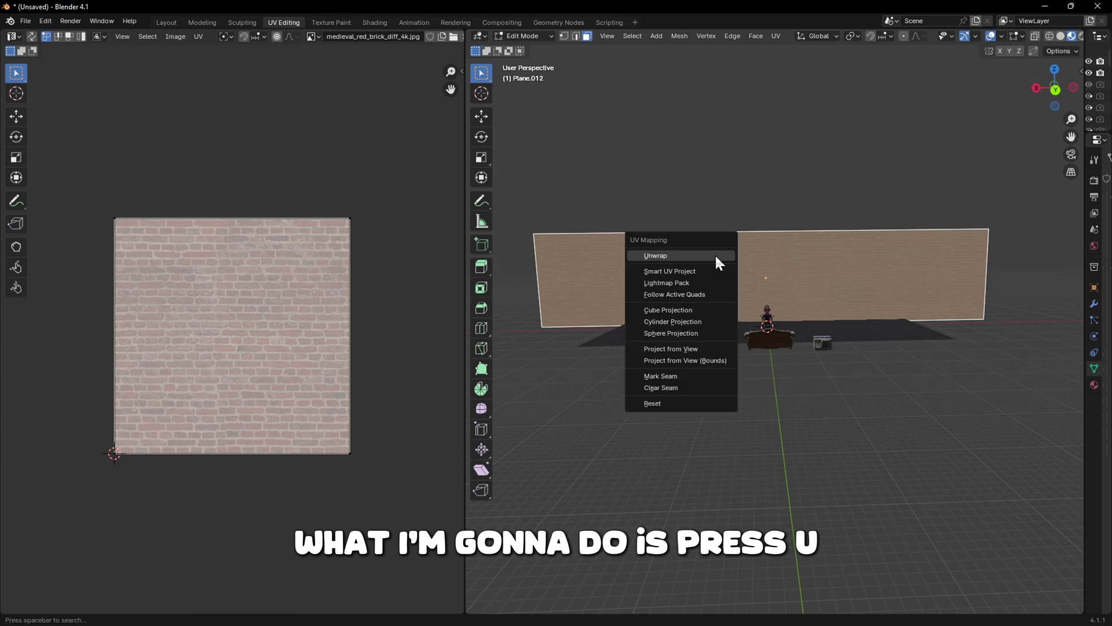
left_click(716, 349)
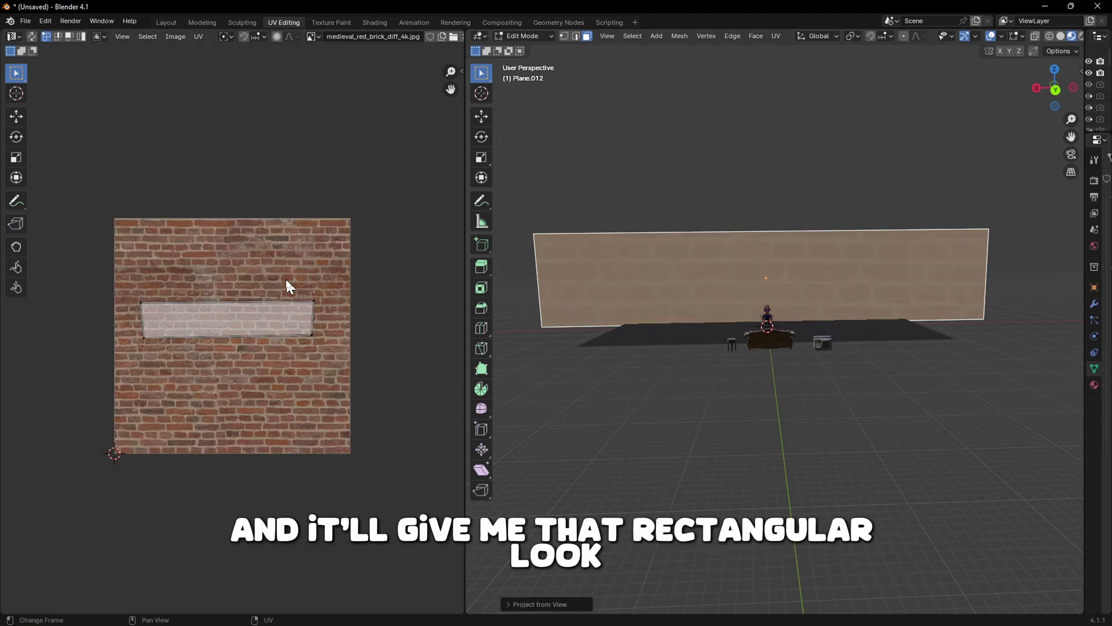
middle_click_drag(901, 210, 807, 299)
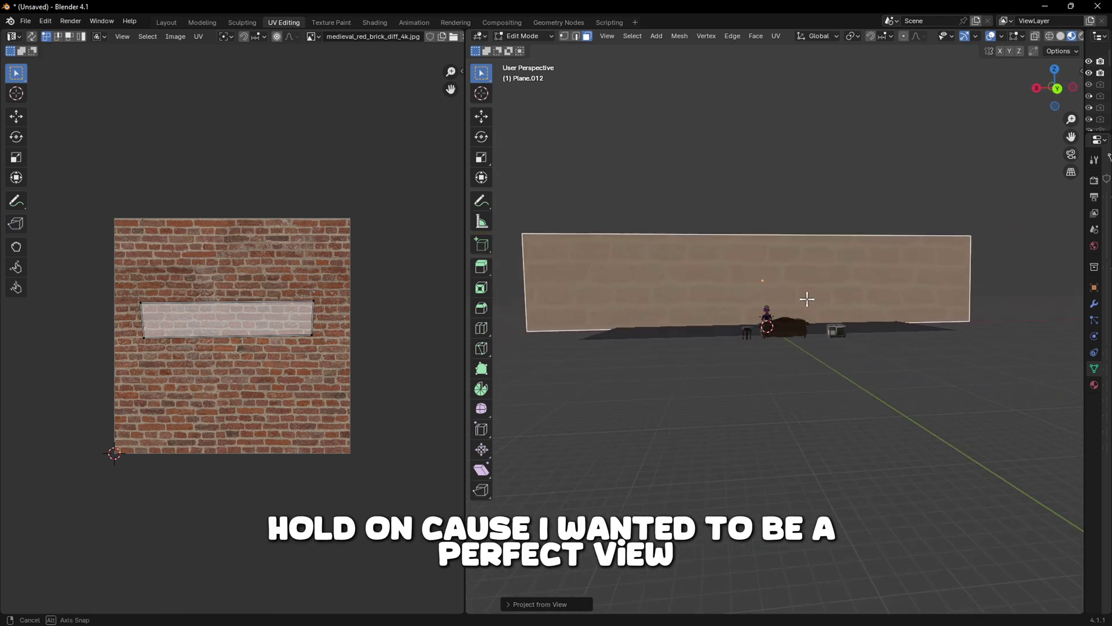
left_click(1057, 88)
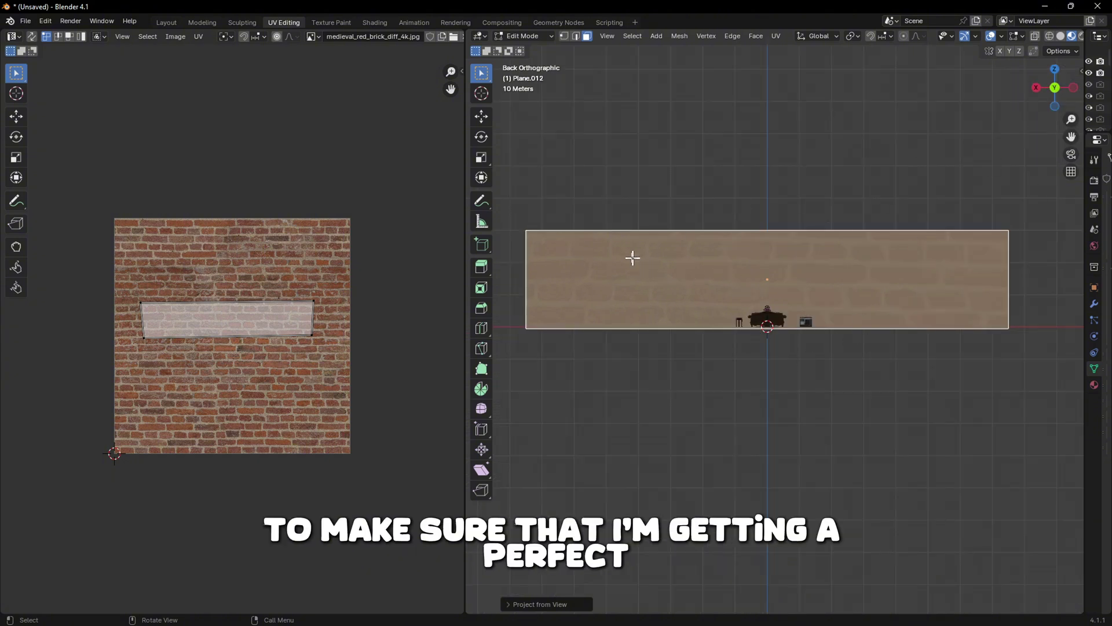
- Re-project the wall UVs straight-on and scale them about 10.78 so small bricks tile evenly
key("u")
left_click(791, 318)
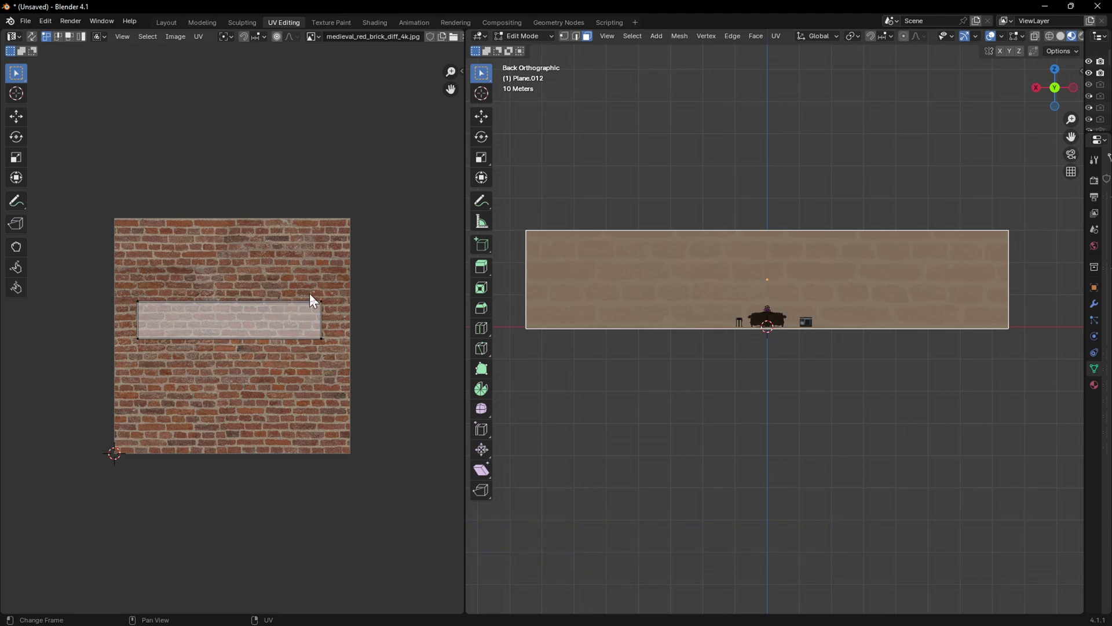
key("a")
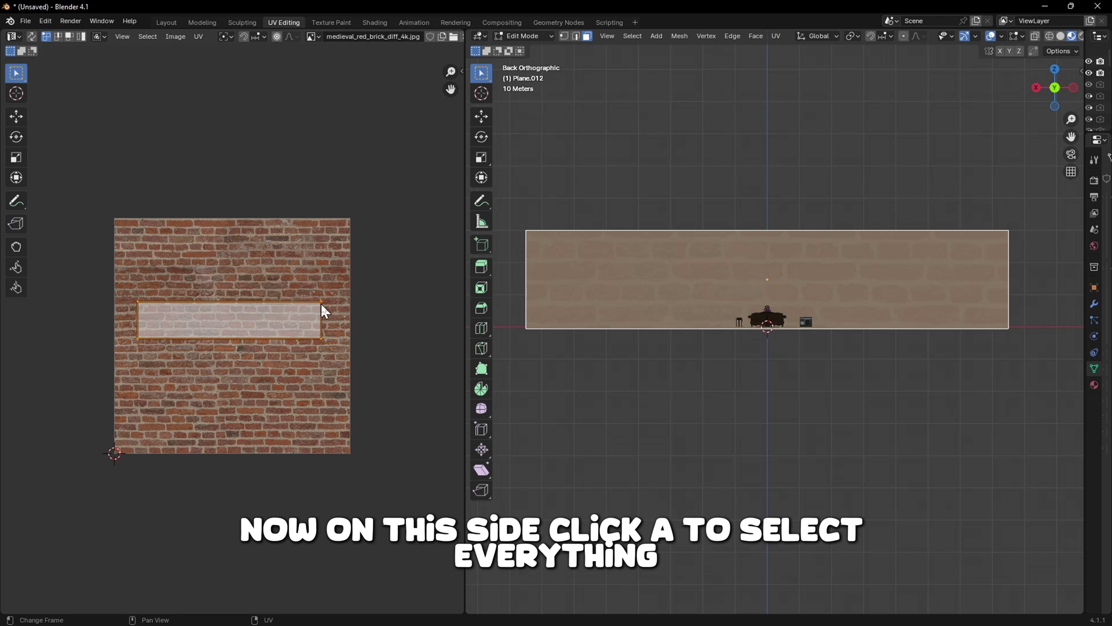
key("s")
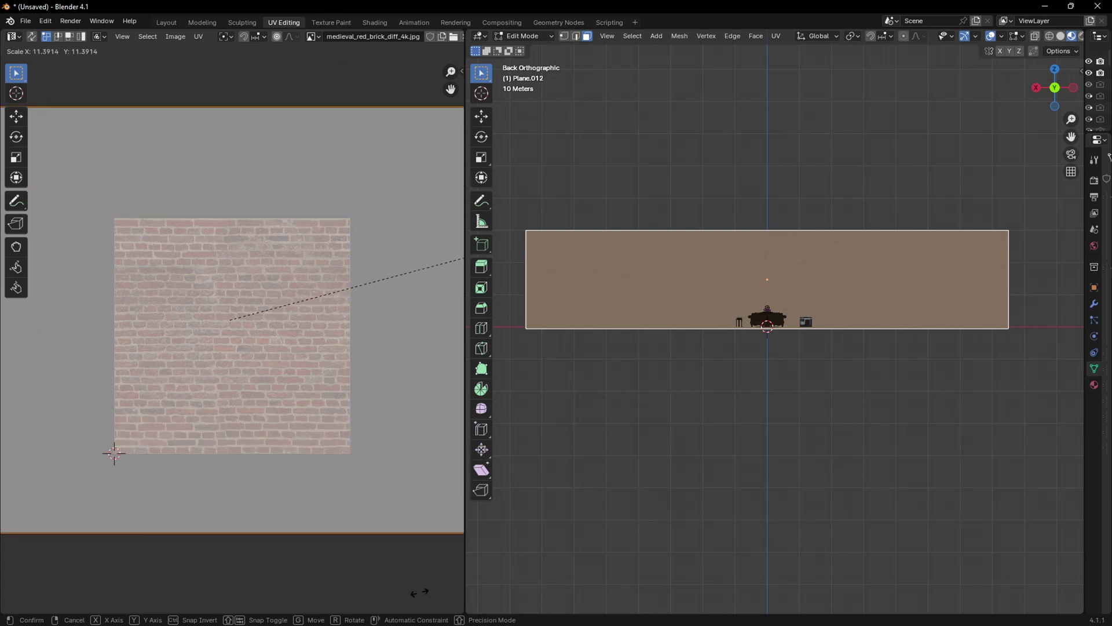
left_click(743, 458)
middle_click_drag(861, 424, 694, 243)
scroll(836, 447, "up", 8)
scroll(869, 490, "down", 6)
scroll(843, 376, "up", 5)
mouse_move(849, 388)
middle_mouse_down()
mouse_move(889, 380)
mouse_move(785, 393)
mouse_move(732, 415)
mouse_move(884, 393)
mouse_move(812, 412)
mouse_move(749, 402)
mouse_move(846, 388)
mouse_move(843, 400)
middle_mouse_up()
scroll(841, 421, "down", 8)
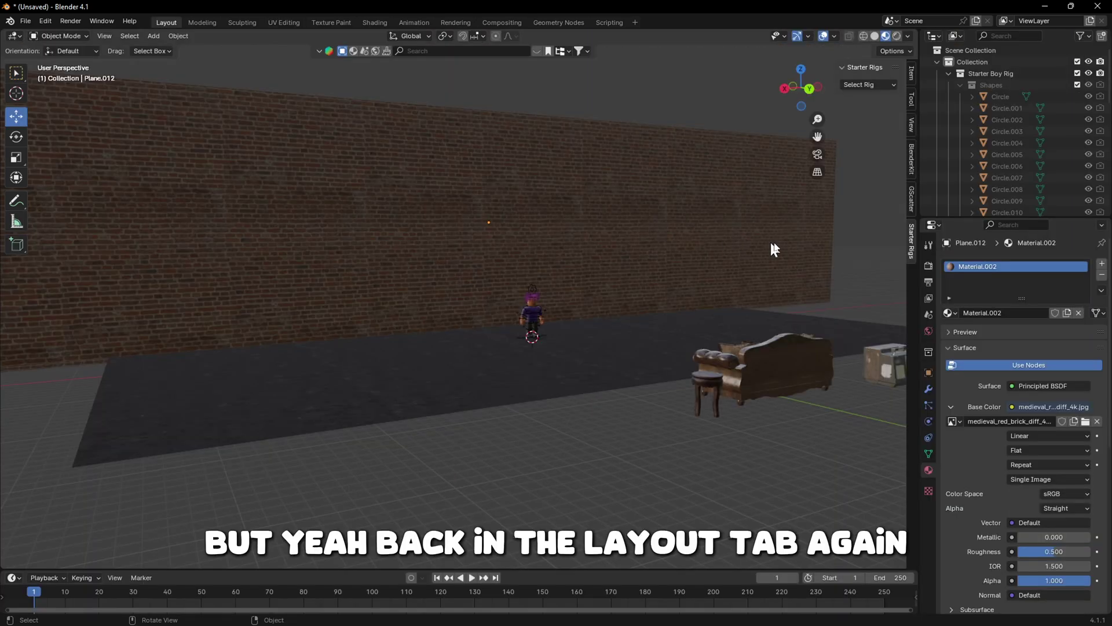
- Look over the alley, then bring up the File menu to save hthsterhert.blend
scroll(843, 223, "down", 2)
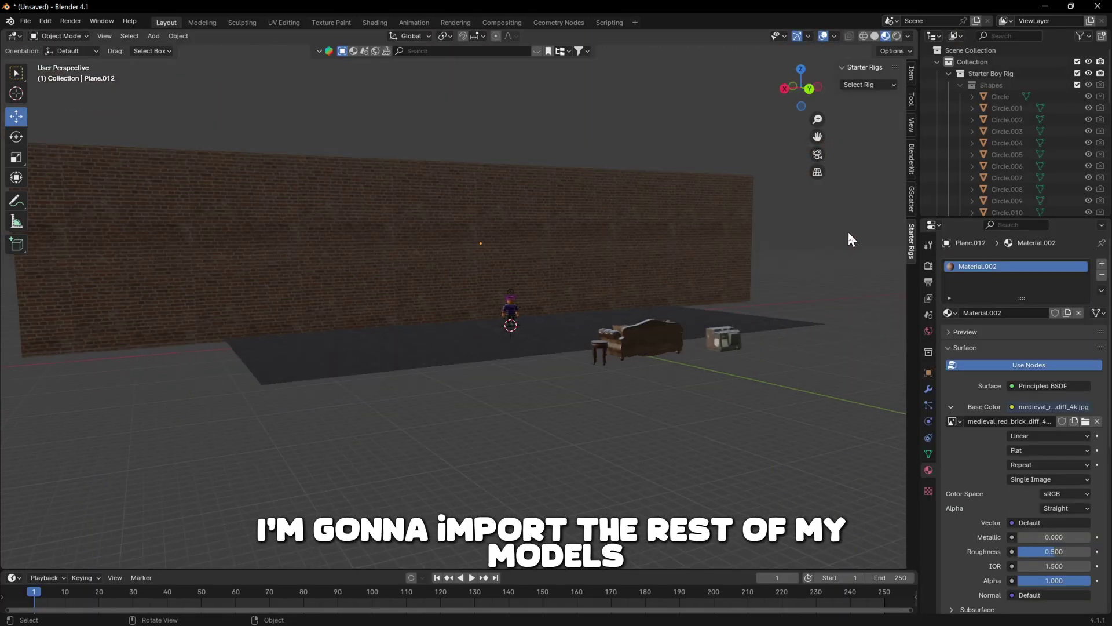
middle_click_drag(767, 328, 773, 350)
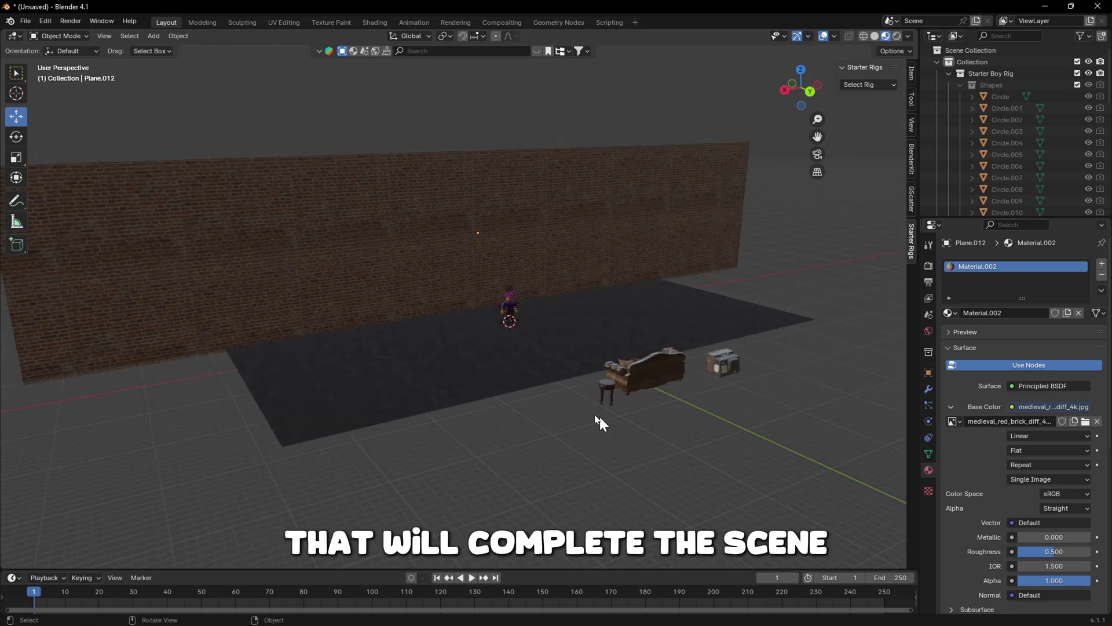
scroll(566, 266, "up", 3)
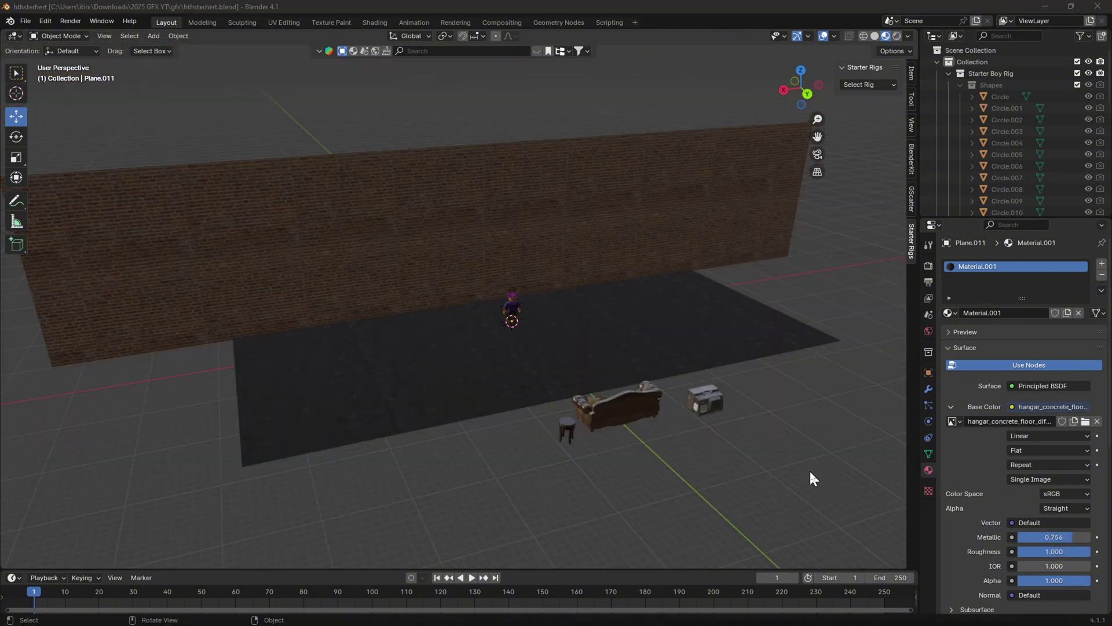
middle_click_drag(809, 470, 810, 459)
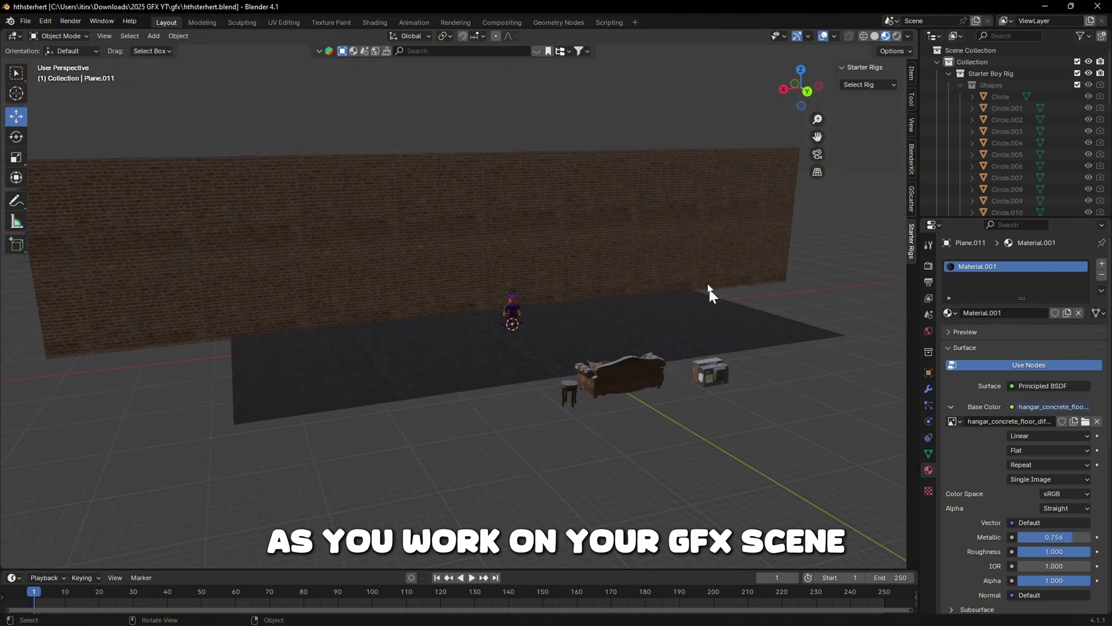
left_click(23, 20)
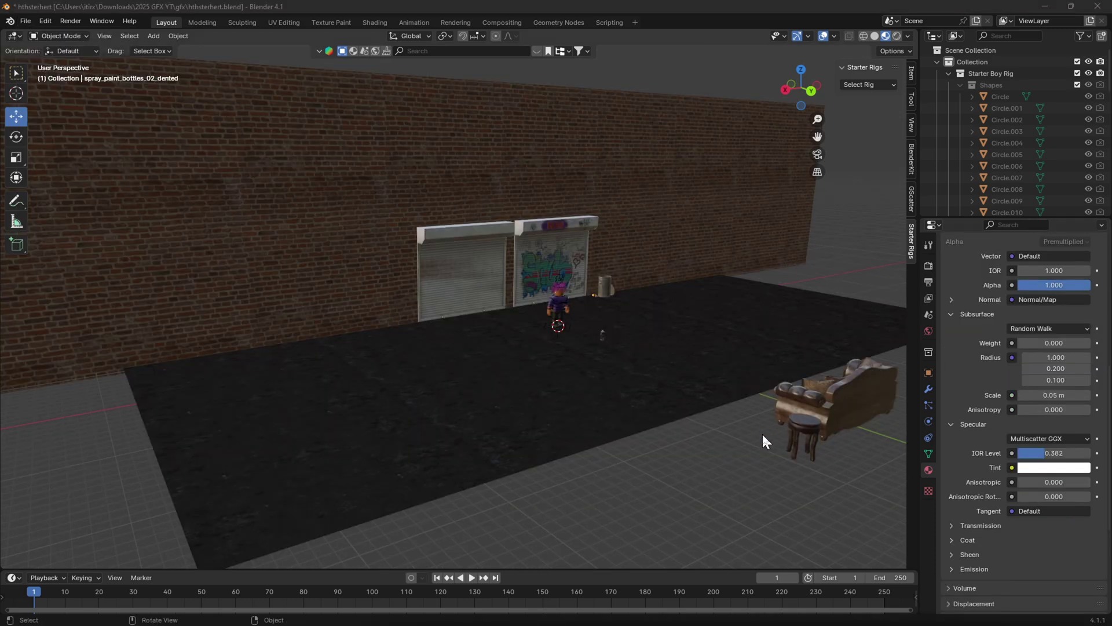
- Slide the sofa along Y into place, then show the World's nodes in the Shading workspace
middle_click_drag(757, 449, 714, 369)
left_click(777, 446)
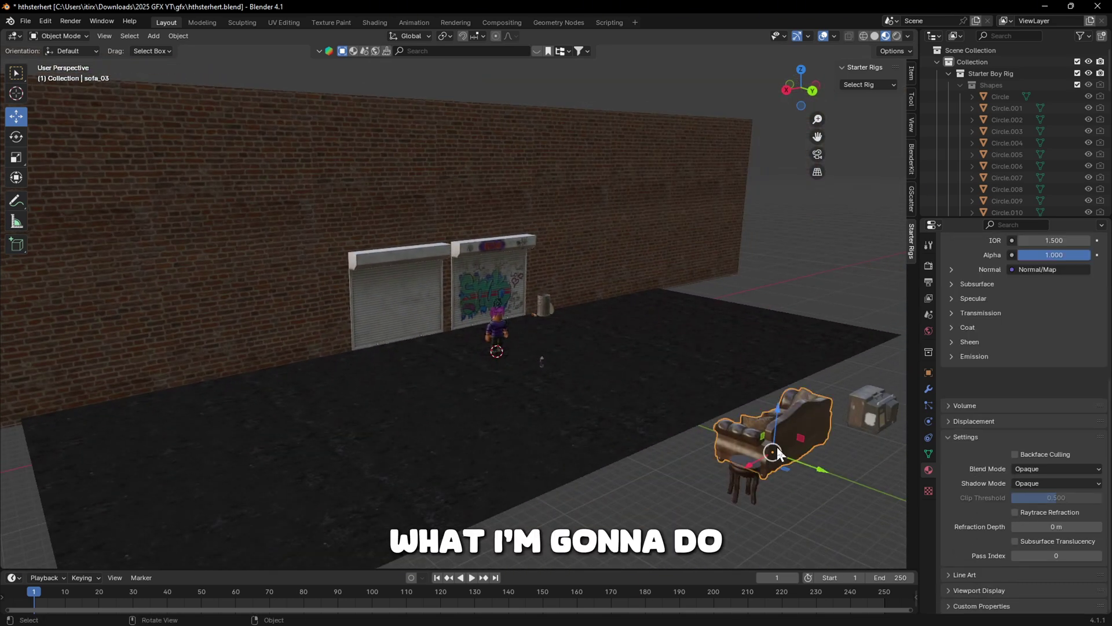
left_click_drag(802, 464, 666, 405)
middle_click_drag(666, 405, 638, 377)
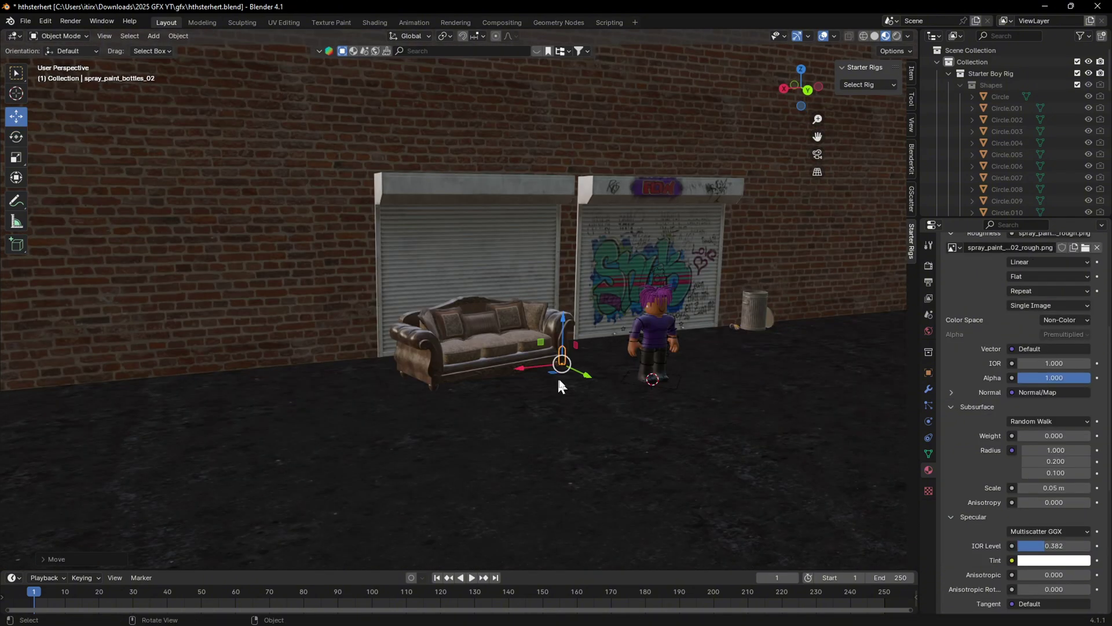
scroll(557, 377, "up", 4)
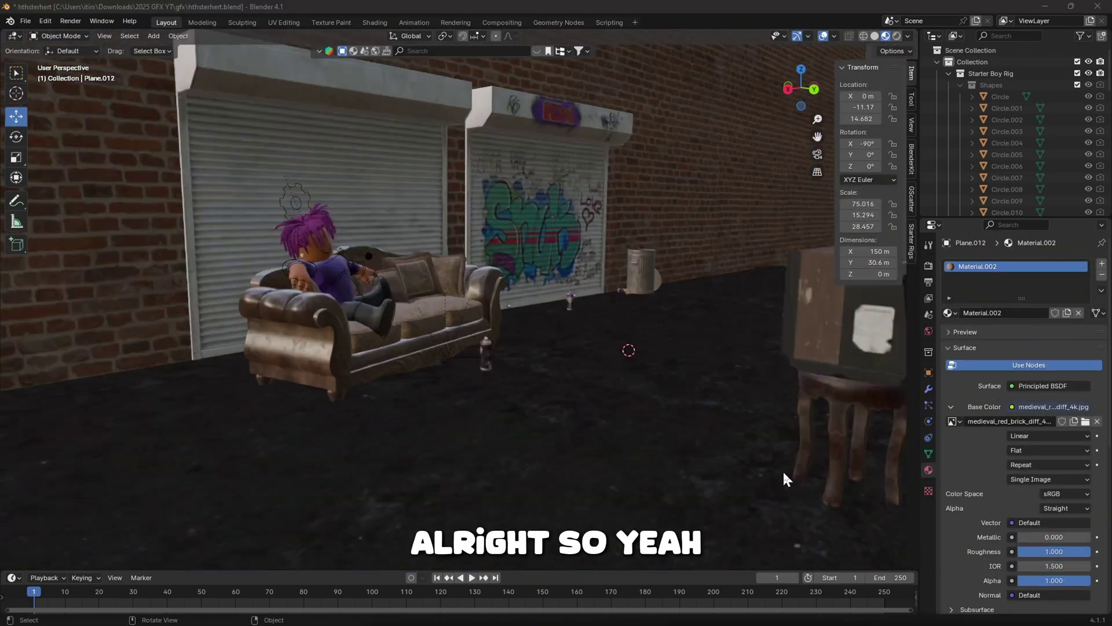
scroll(782, 469, "down", 5)
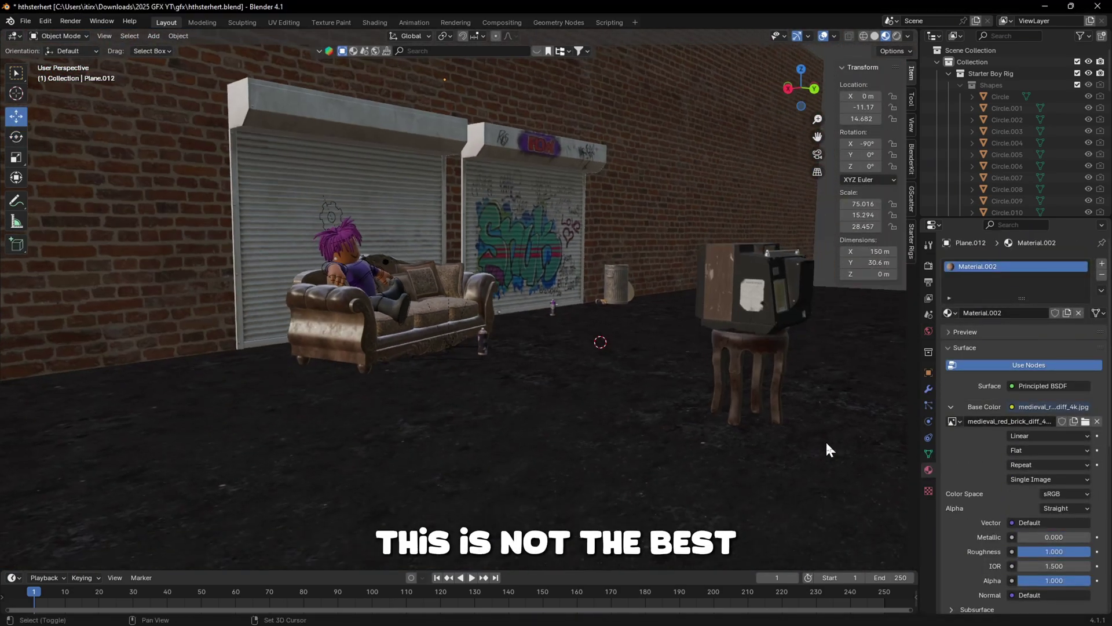
scroll(840, 480, "up", 3)
middle_click_drag(842, 477, 783, 452)
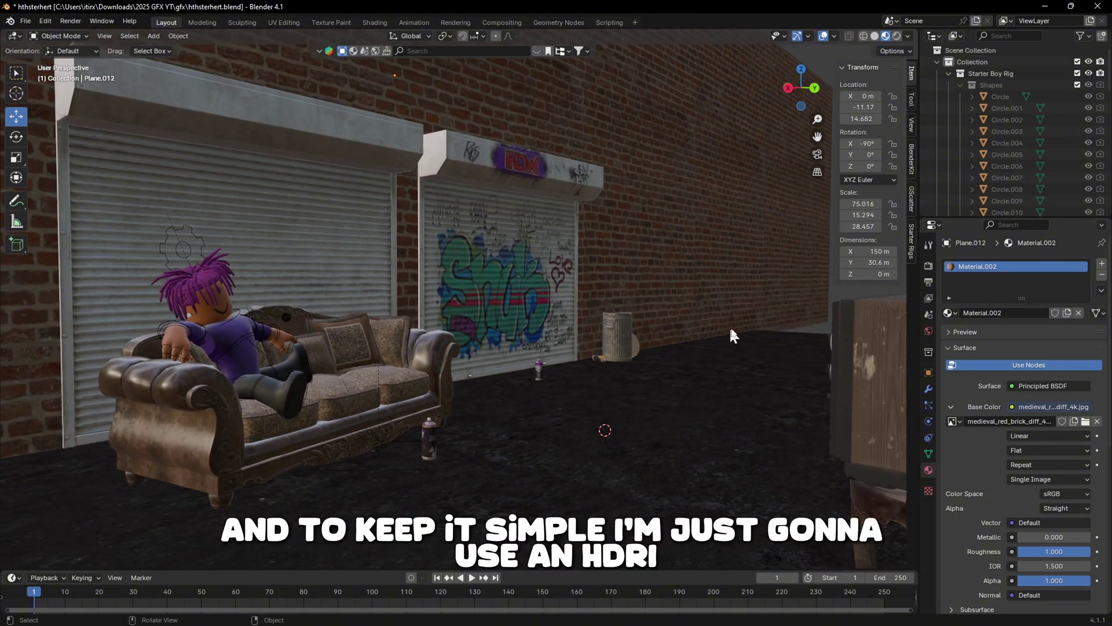
left_click(376, 23)
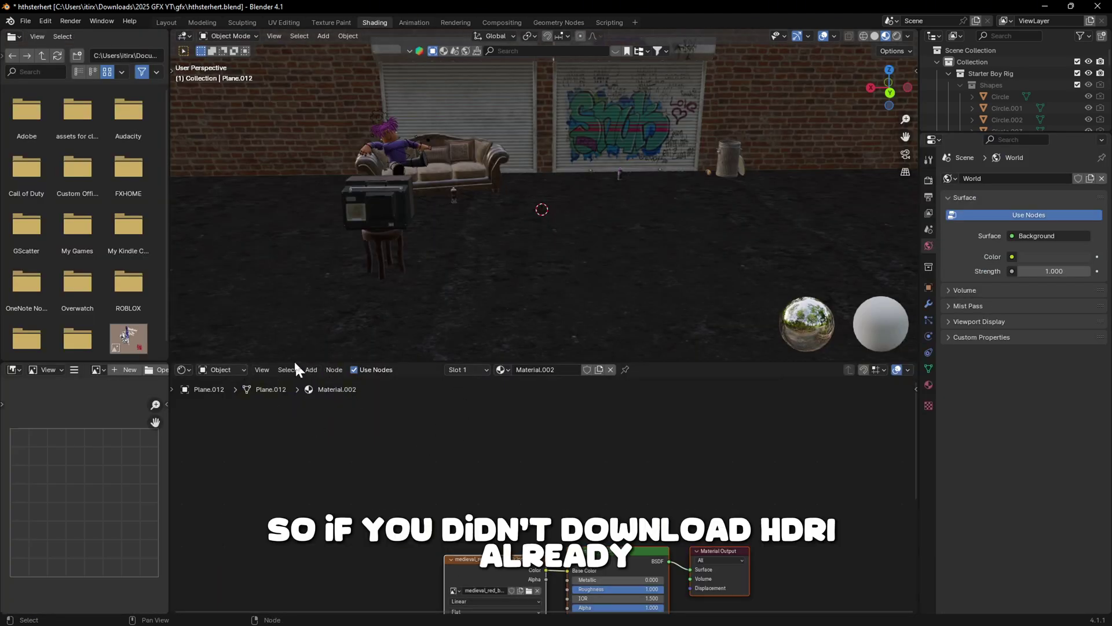
left_click(232, 411)
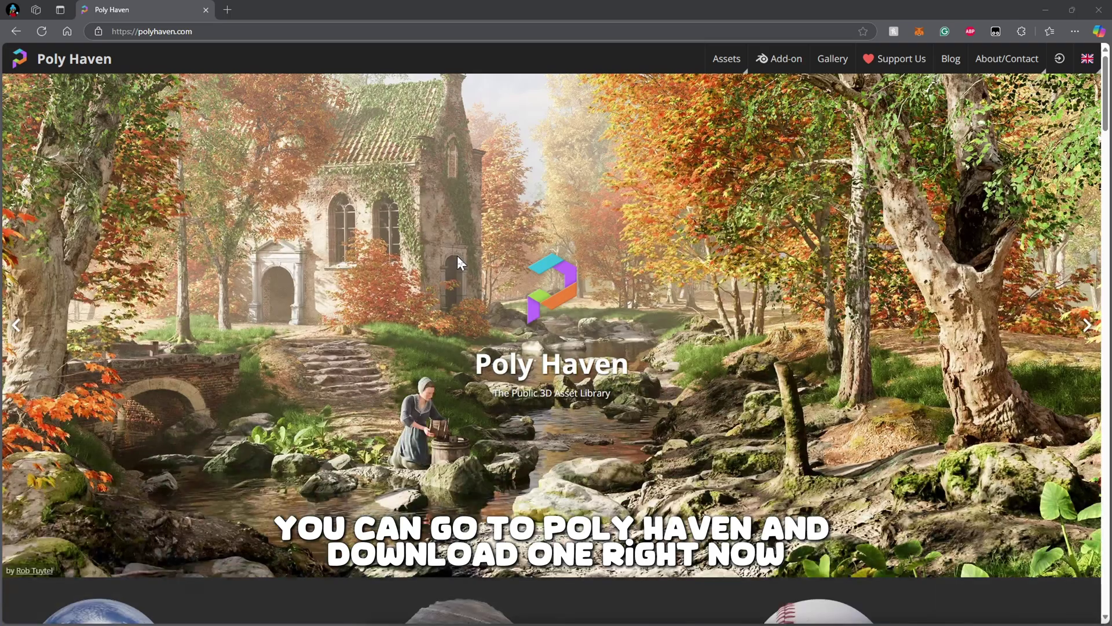
- Open Poly Haven's HDRI collection and scroll through the Sunrise/Sunset thumbnails
scroll(291, 238, "down", 5)
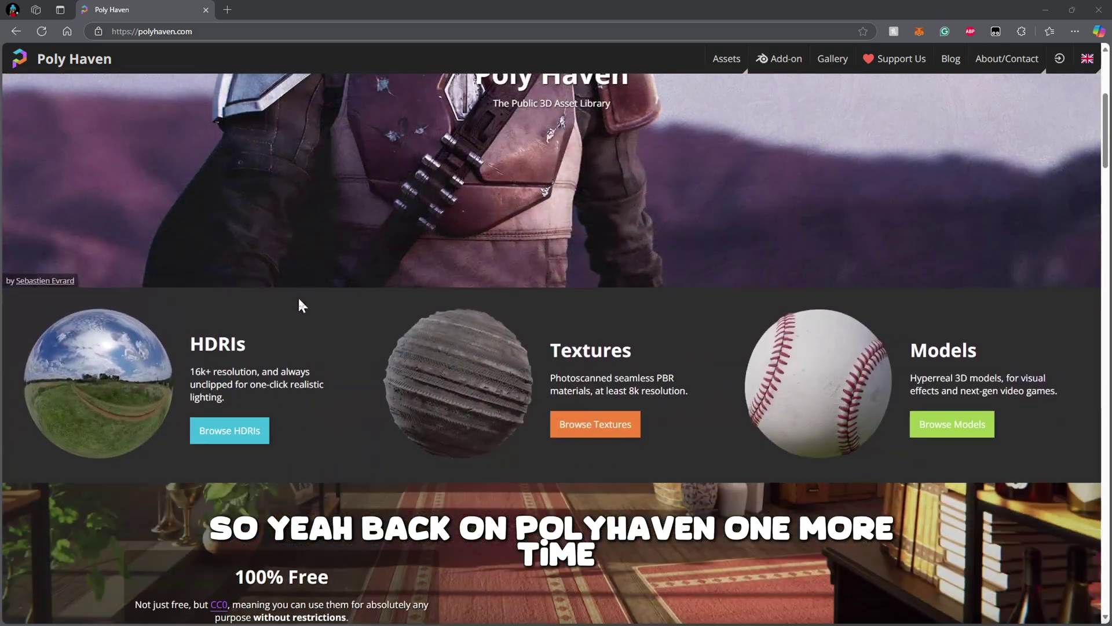
left_click(258, 430)
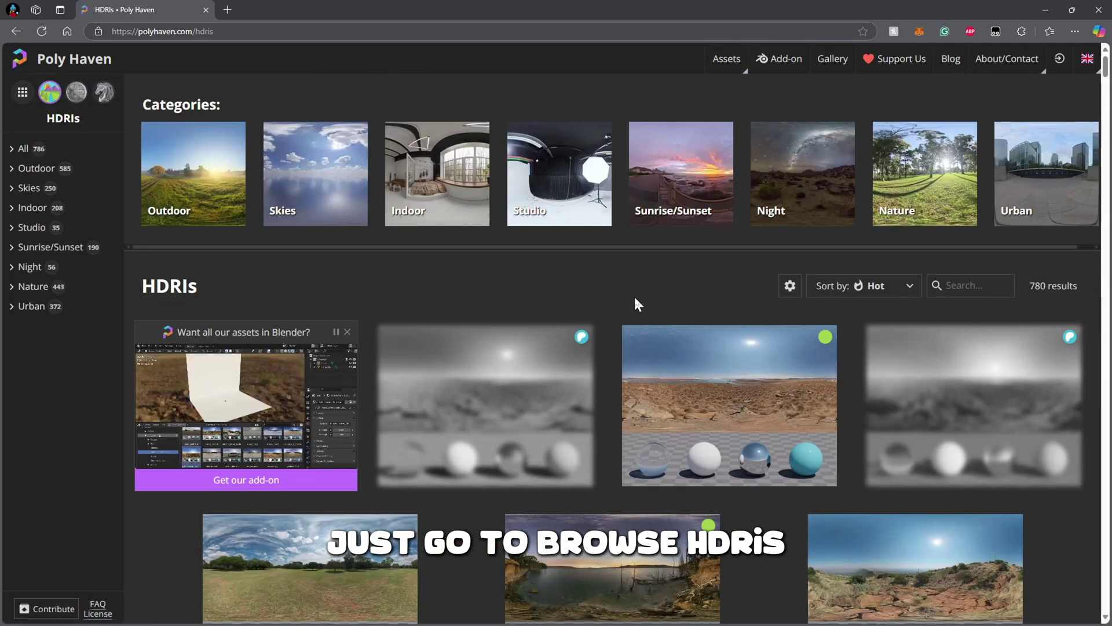
scroll(635, 303, "down", 8)
scroll(666, 328, "down", 5)
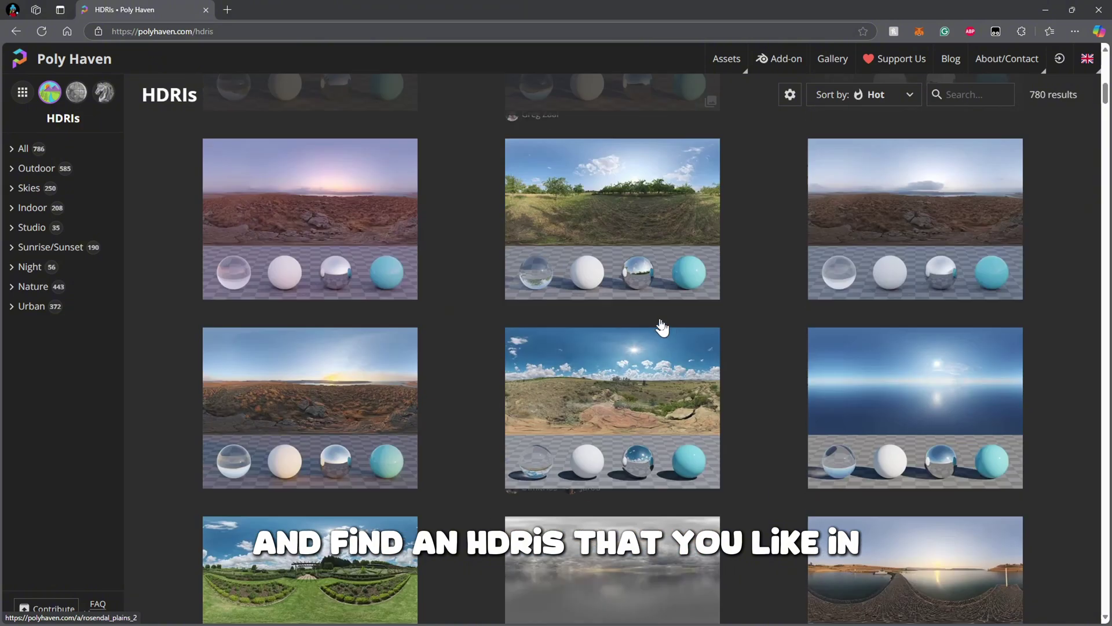
scroll(663, 324, "up", 12)
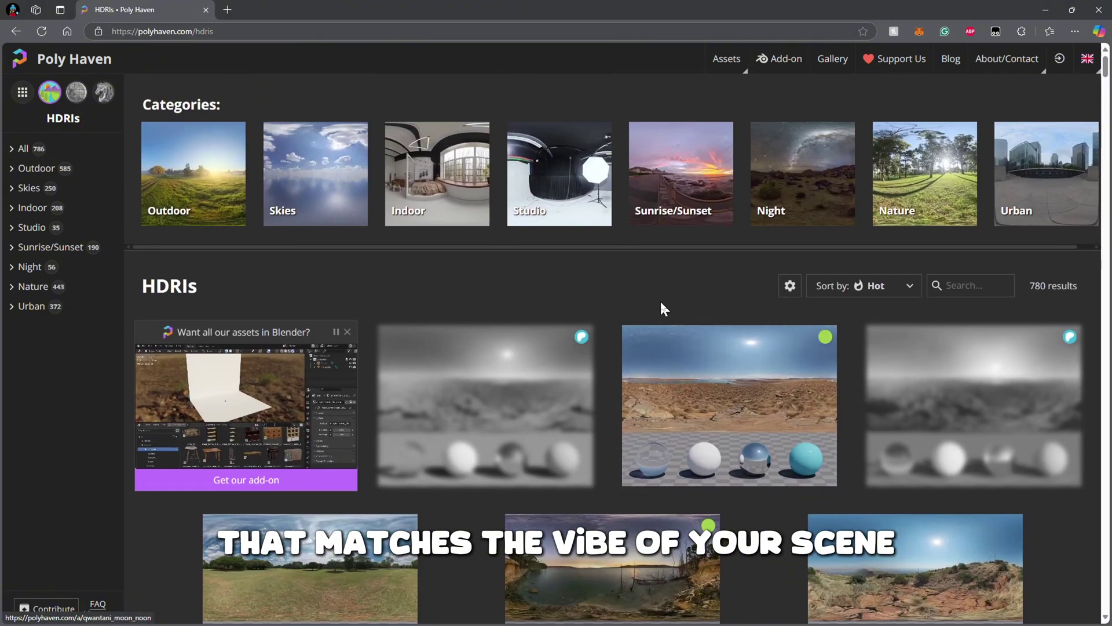
left_click(688, 186)
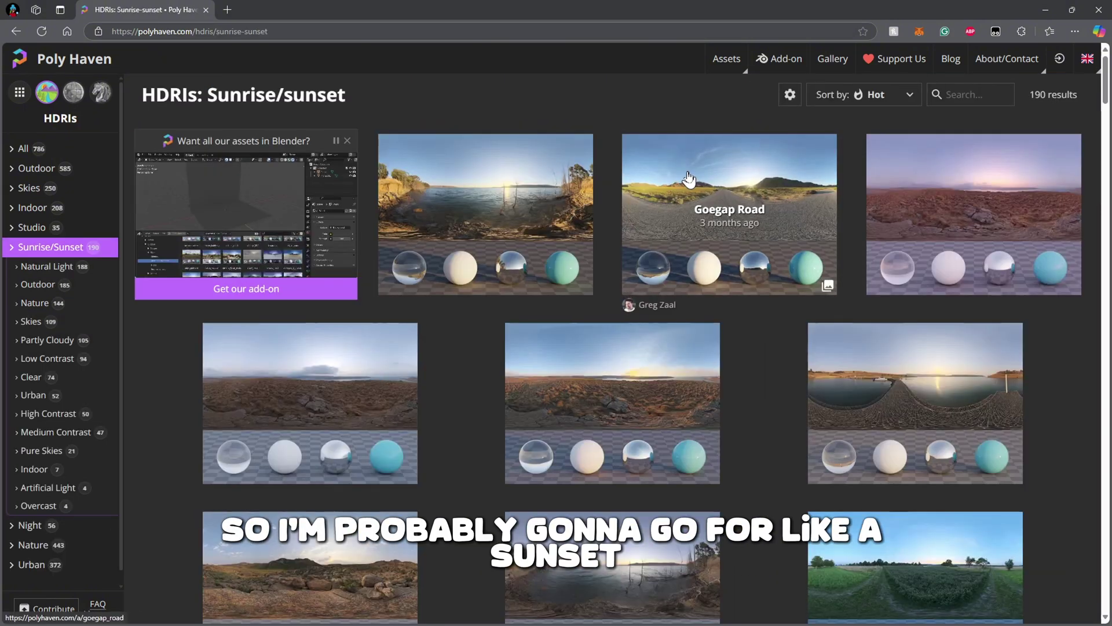
scroll(474, 347, "down", 6)
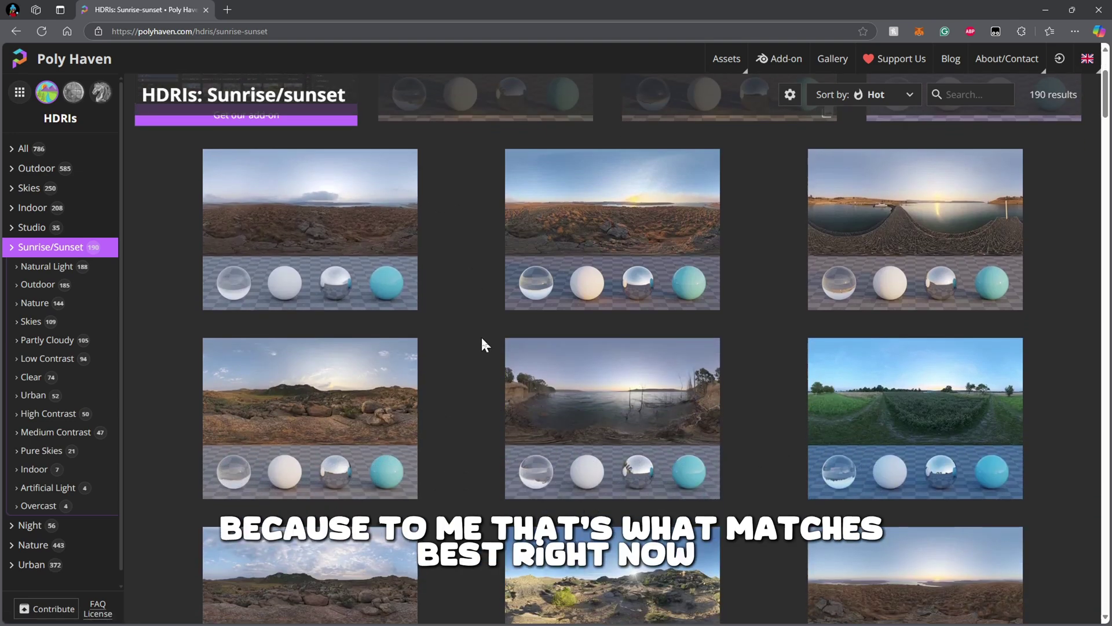
scroll(481, 342, "down", 2)
scroll(487, 339, "down", 15)
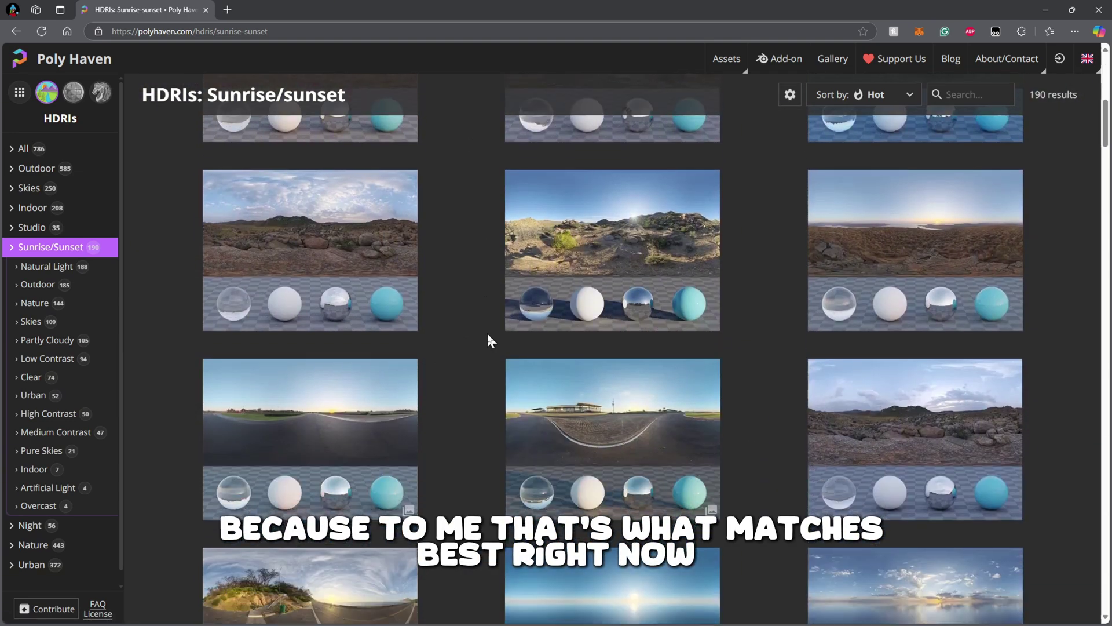
scroll(488, 329, "down", 20)
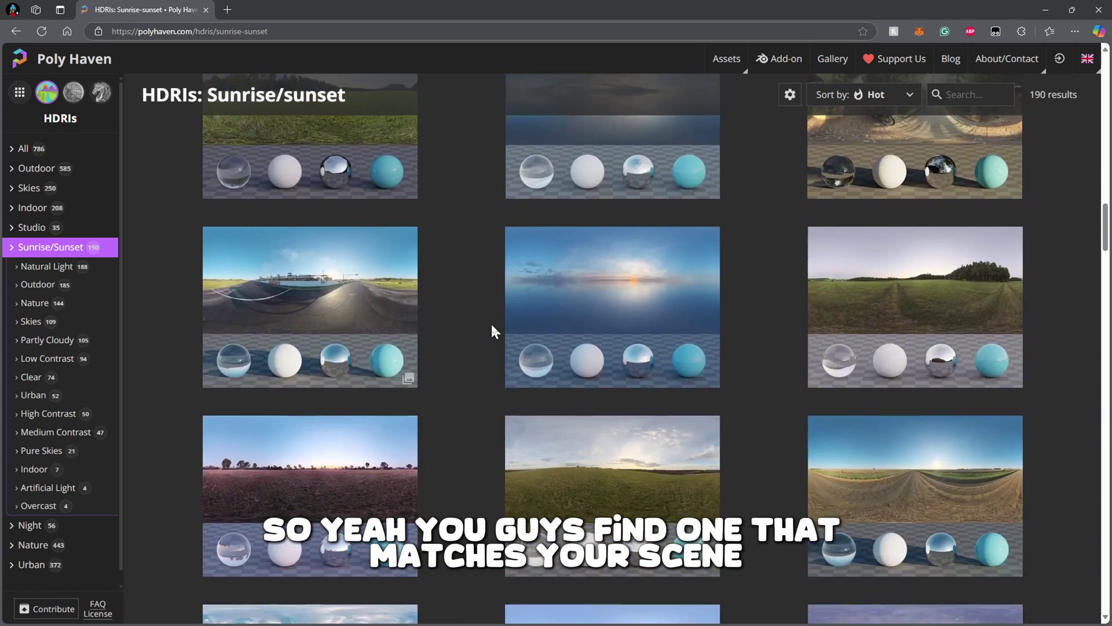
scroll(492, 332, "down", 10)
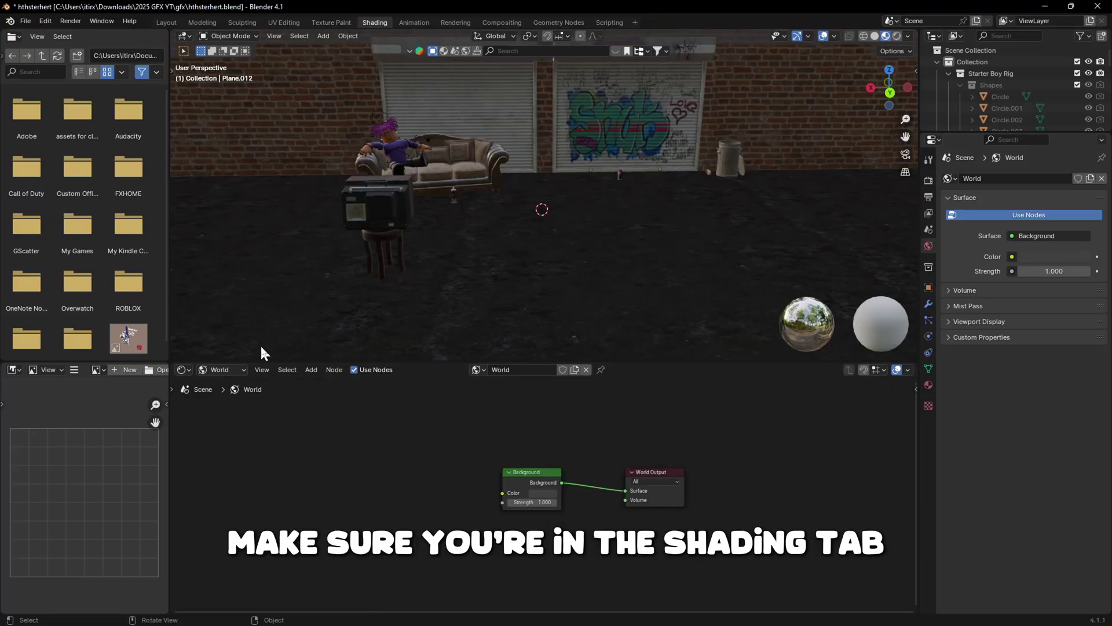
- Add an Environment Texture node and a Mapping node to the World node tree
left_click(238, 368)
left_click(235, 409)
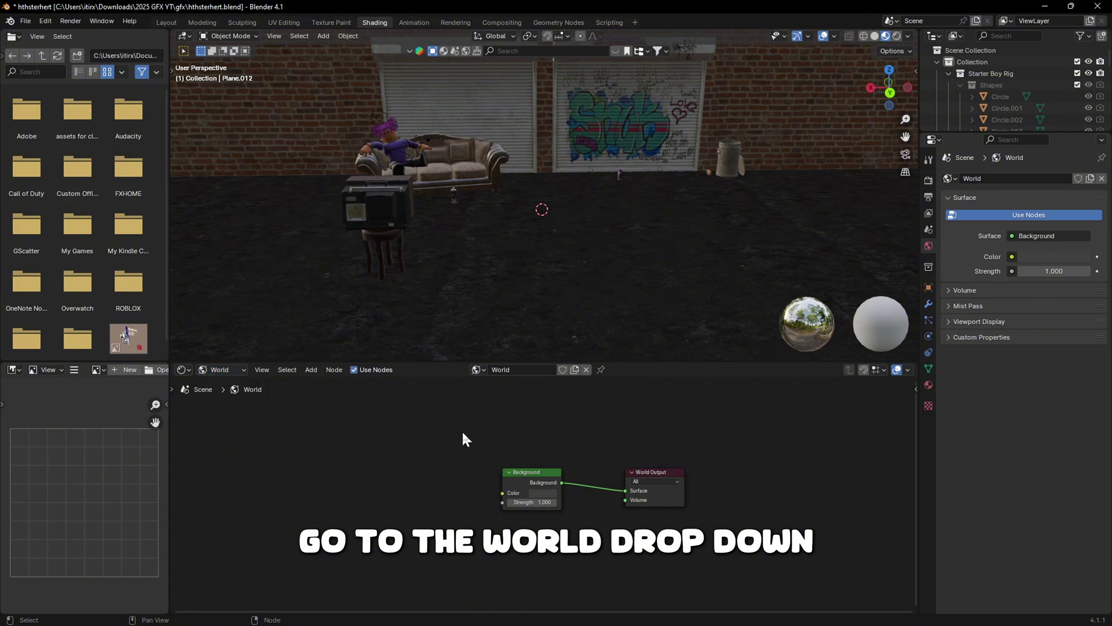
left_click(312, 367)
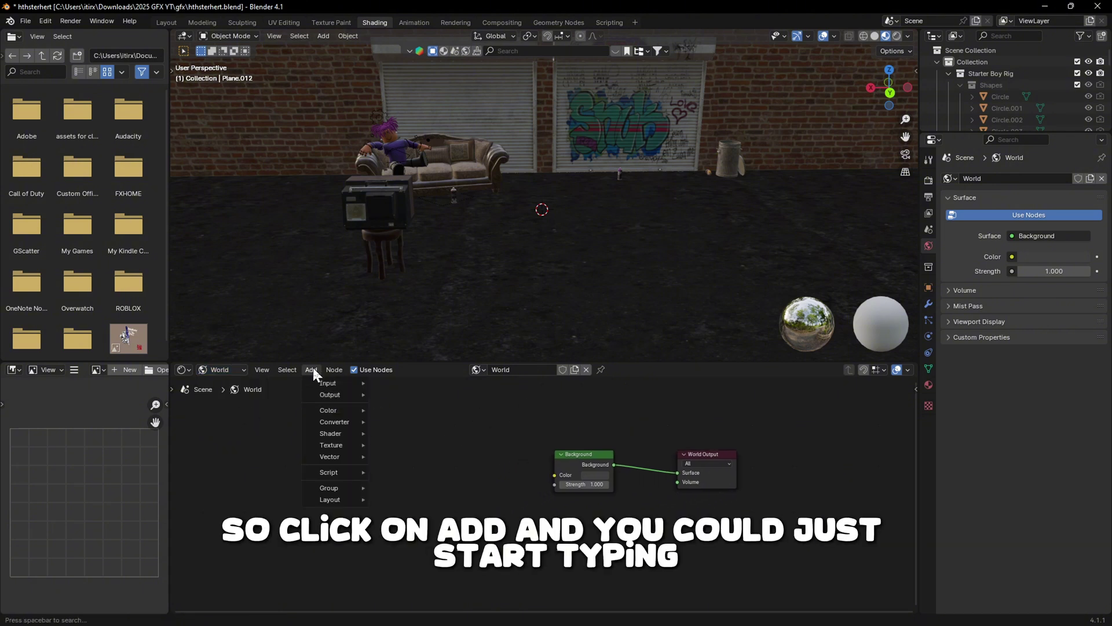
type("env")
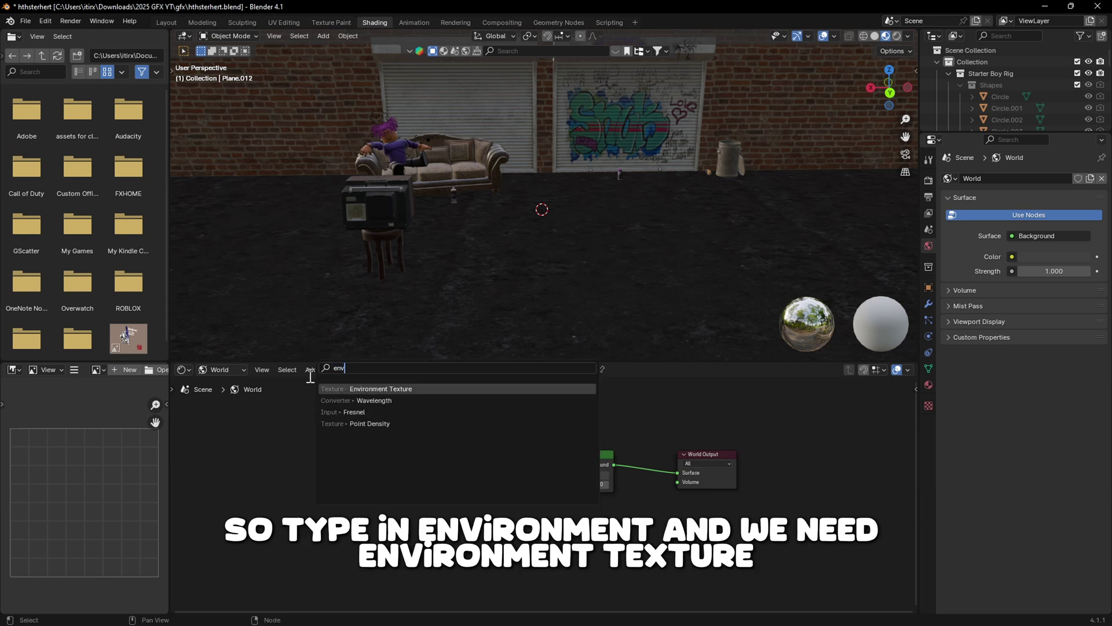
key("Return")
left_click(432, 450)
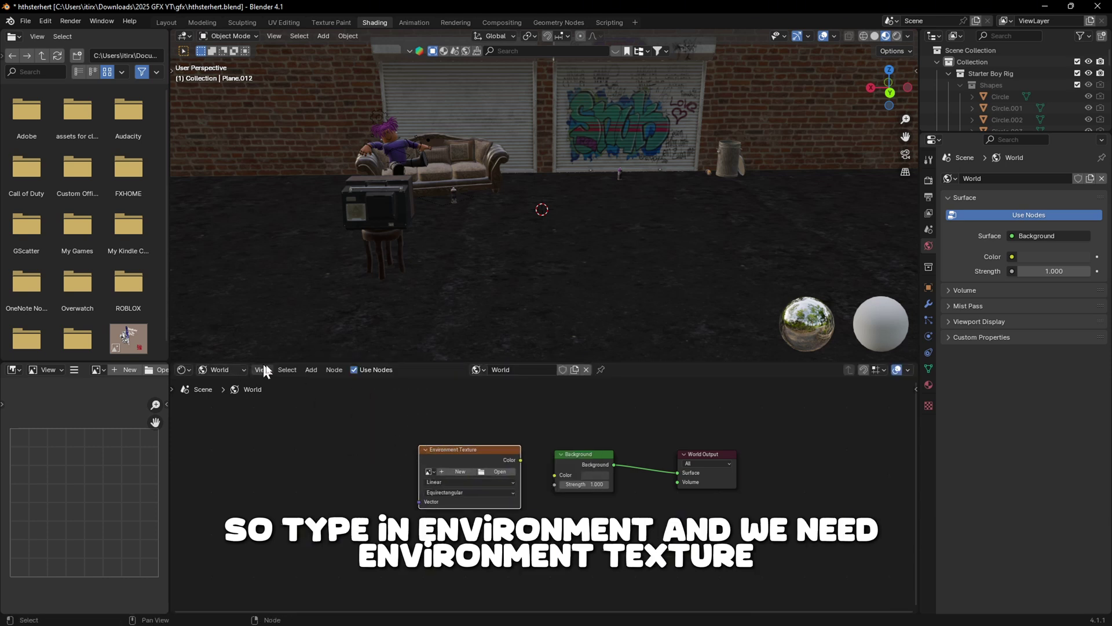
left_click(318, 368)
type("map")
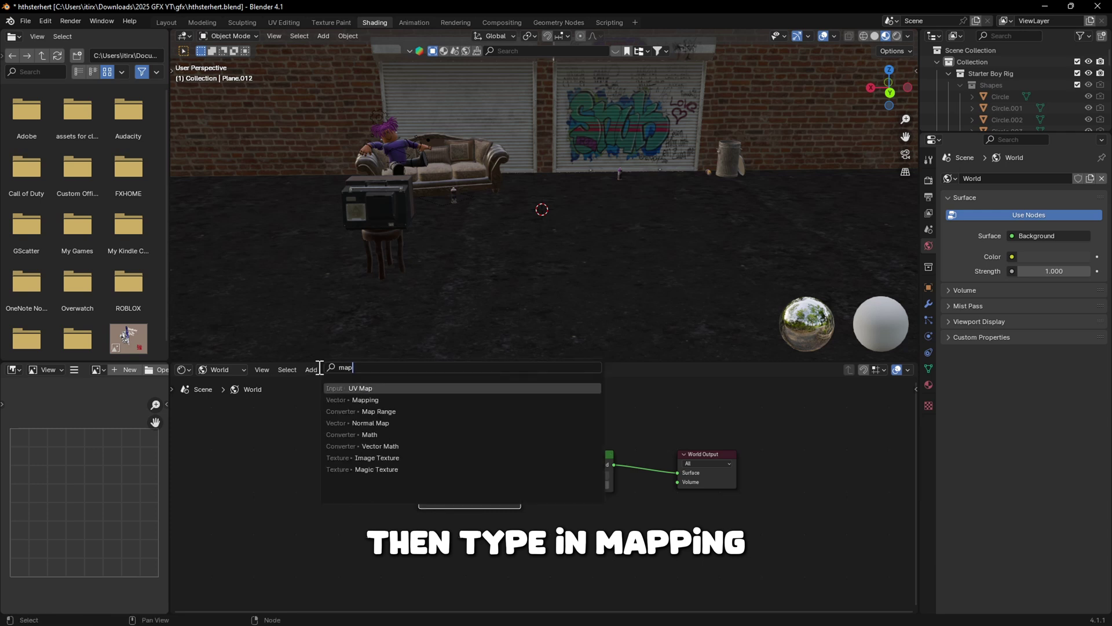
type("ping")
key("Return")
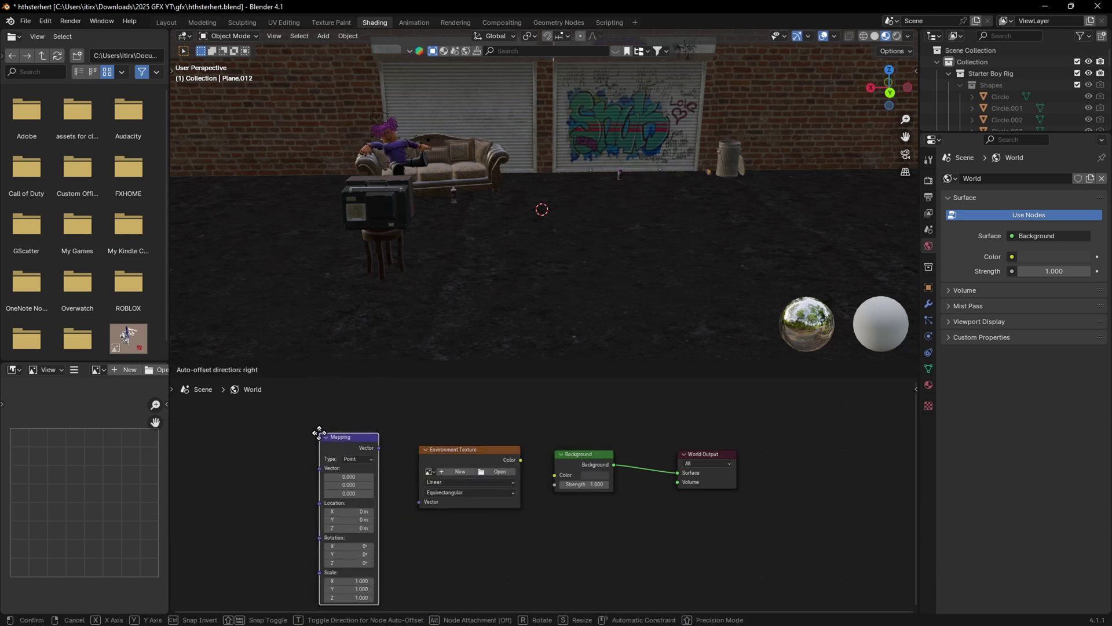
left_click(319, 433)
- Add Texture Coordinate and link Generated→Mapping→Environment Texture, Color→Background Color
left_click(312, 369)
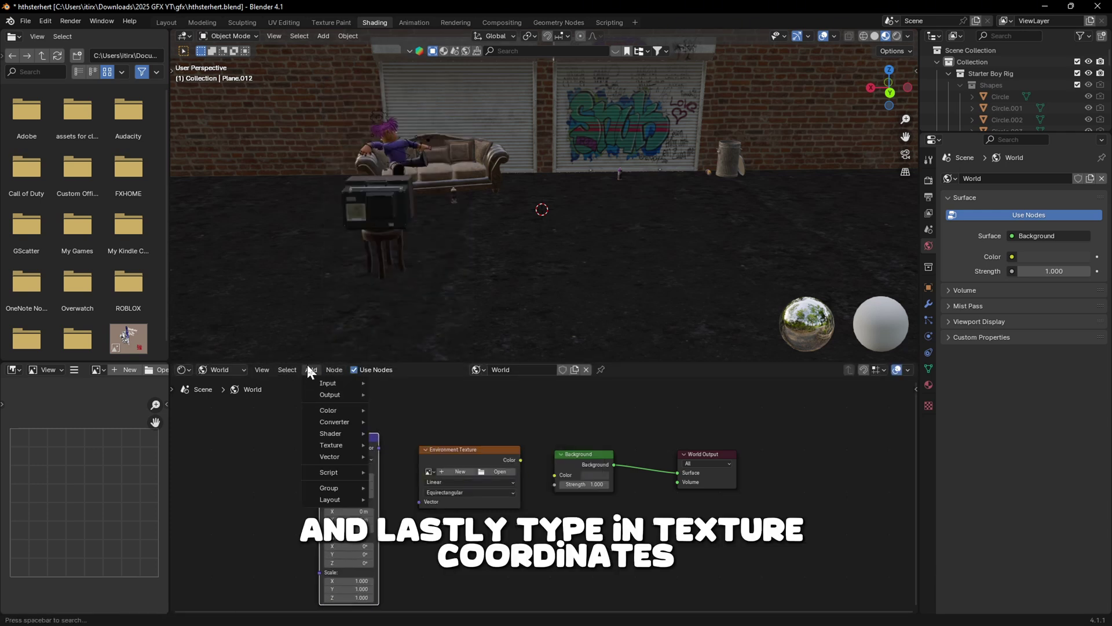
type("te")
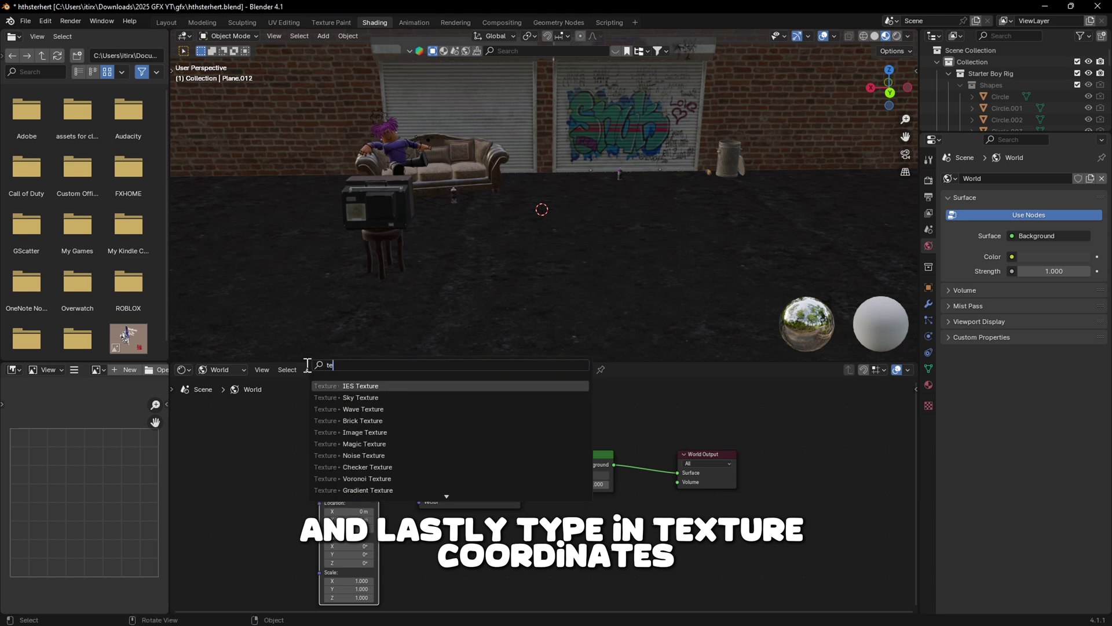
type("xt c")
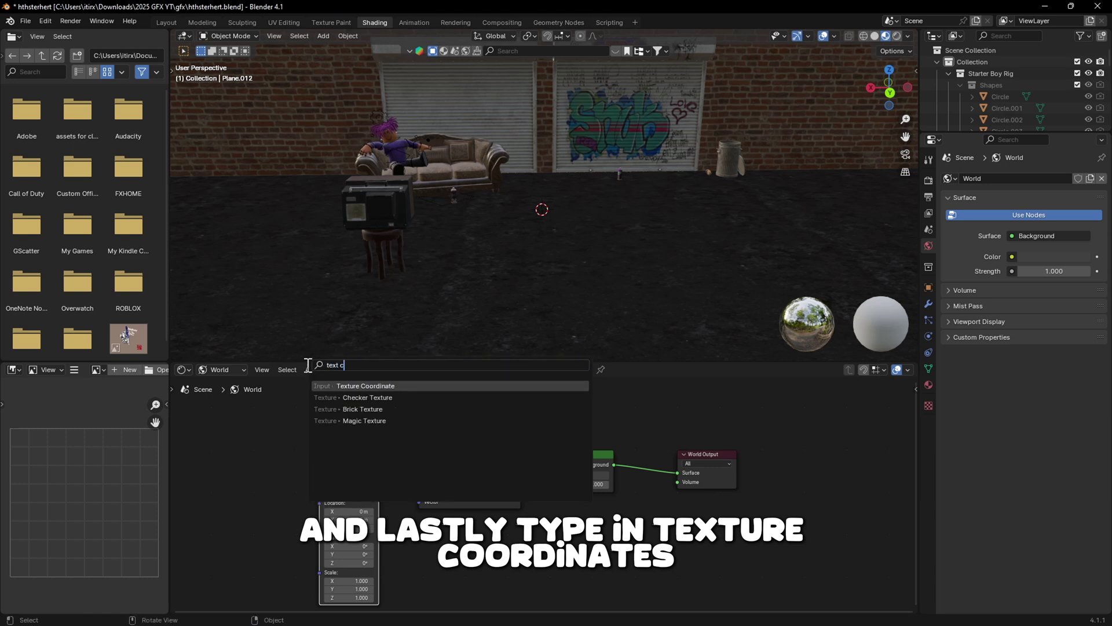
key("Return")
left_click(247, 444)
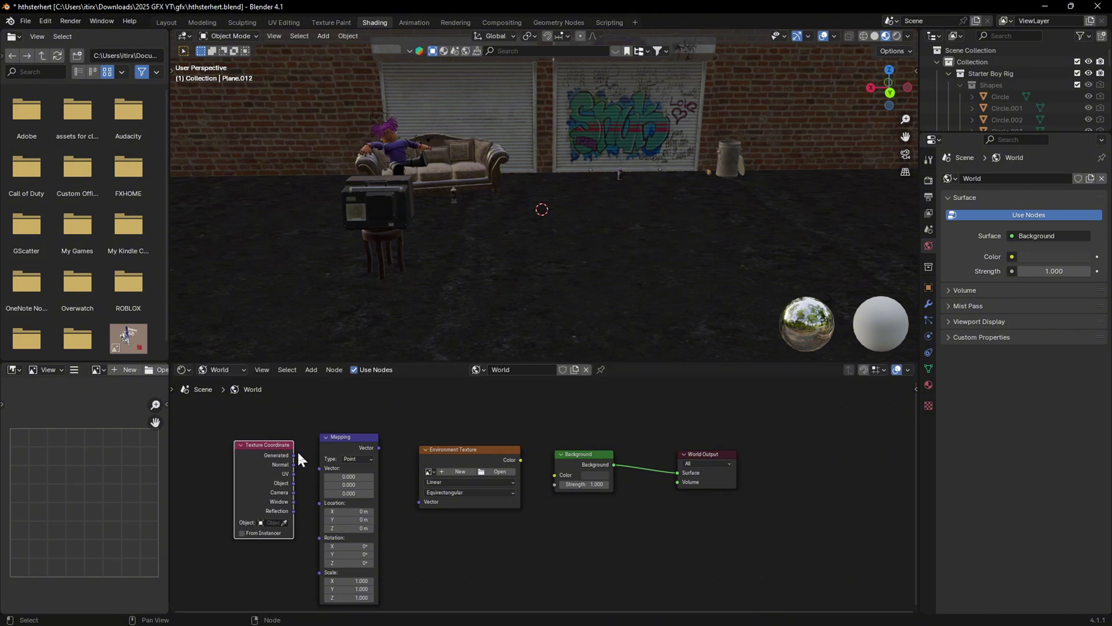
left_click_drag(294, 455, 311, 469)
left_click_drag(379, 448, 418, 501)
left_click_drag(521, 459, 547, 474)
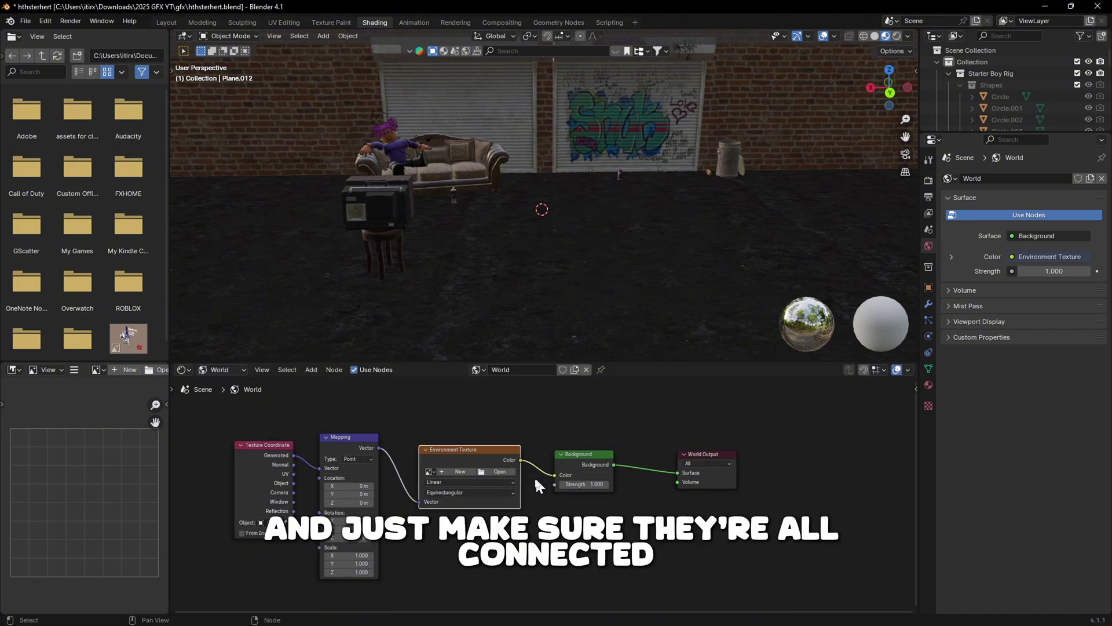
middle_click_drag(572, 533, 608, 504)
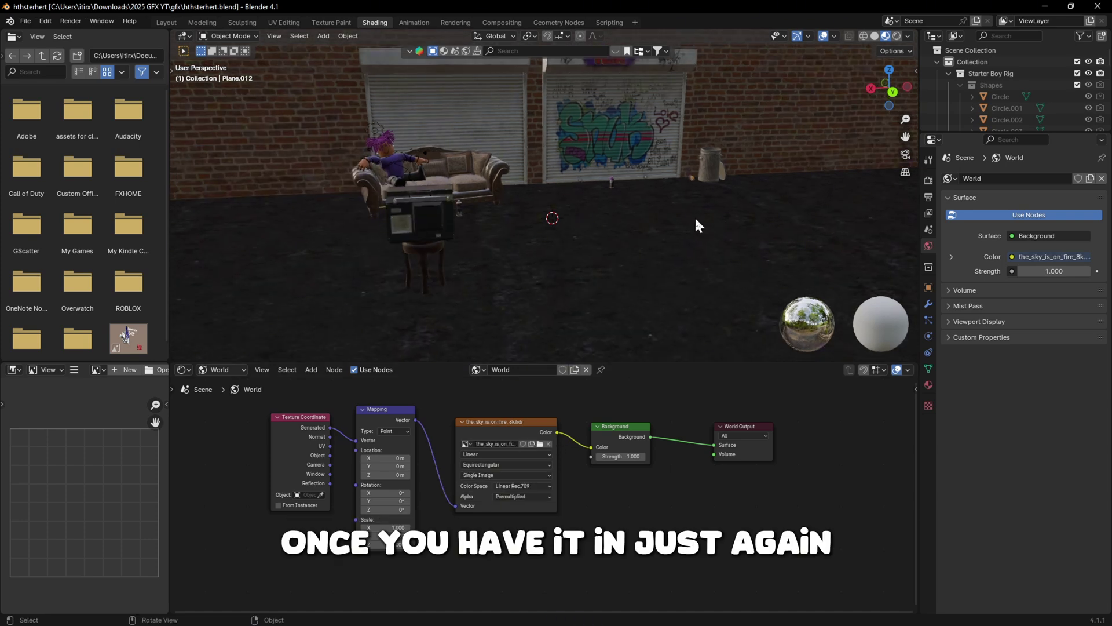
- Save the project file and orbit over the alley walls
left_click(26, 20)
left_click(64, 100)
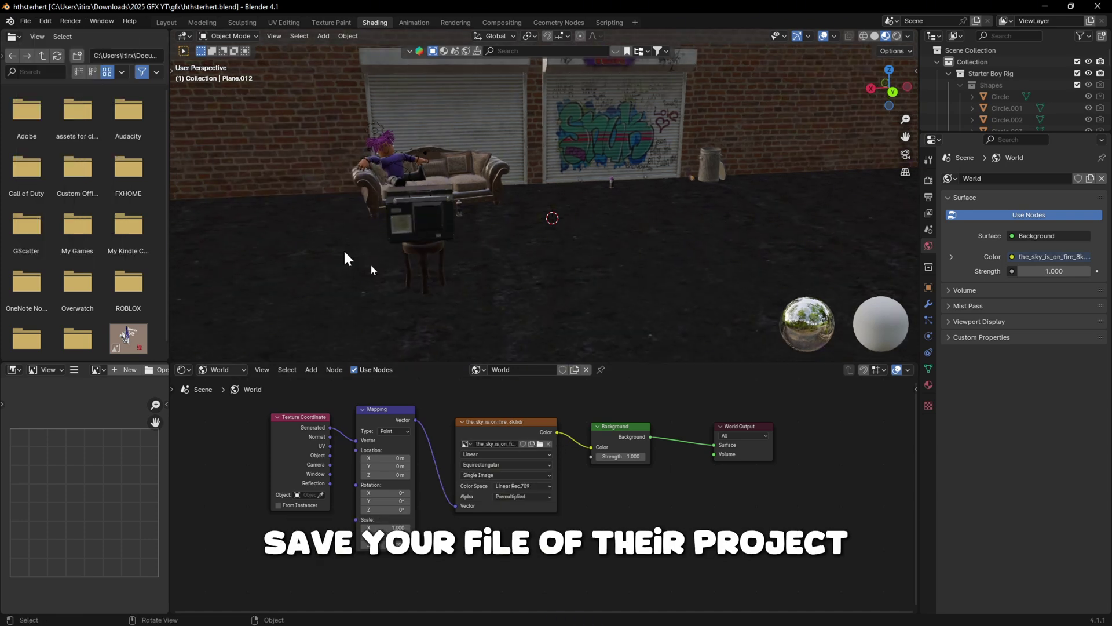
left_click(658, 228)
middle_click_drag(658, 228, 745, 201)
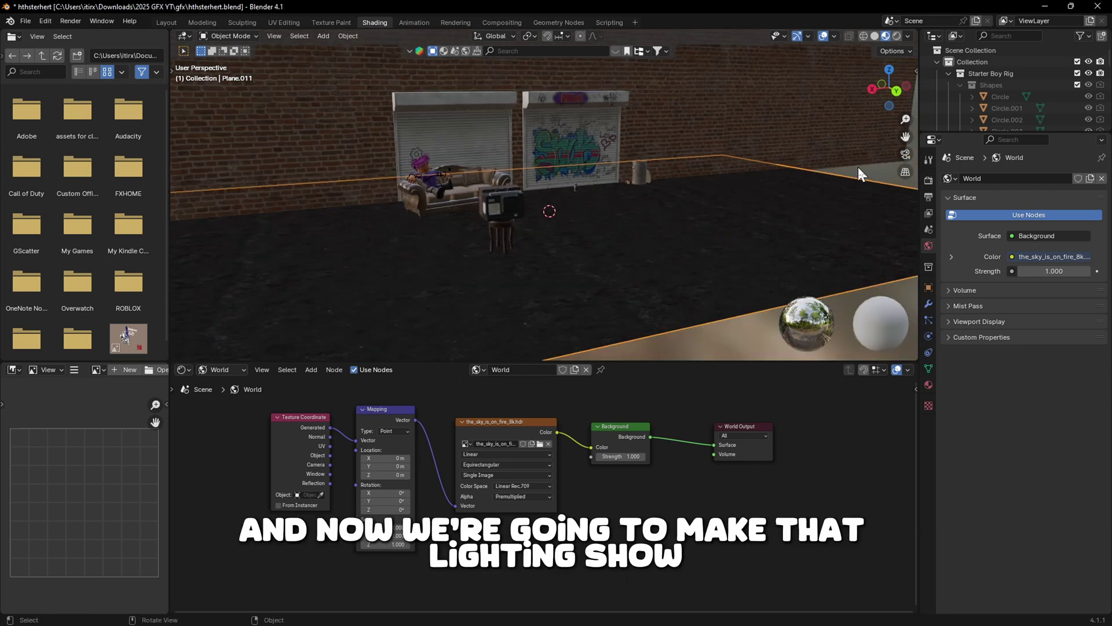
middle_click_drag(857, 167, 770, 252)
scroll(498, 227, "up", 2)
left_click(499, 227)
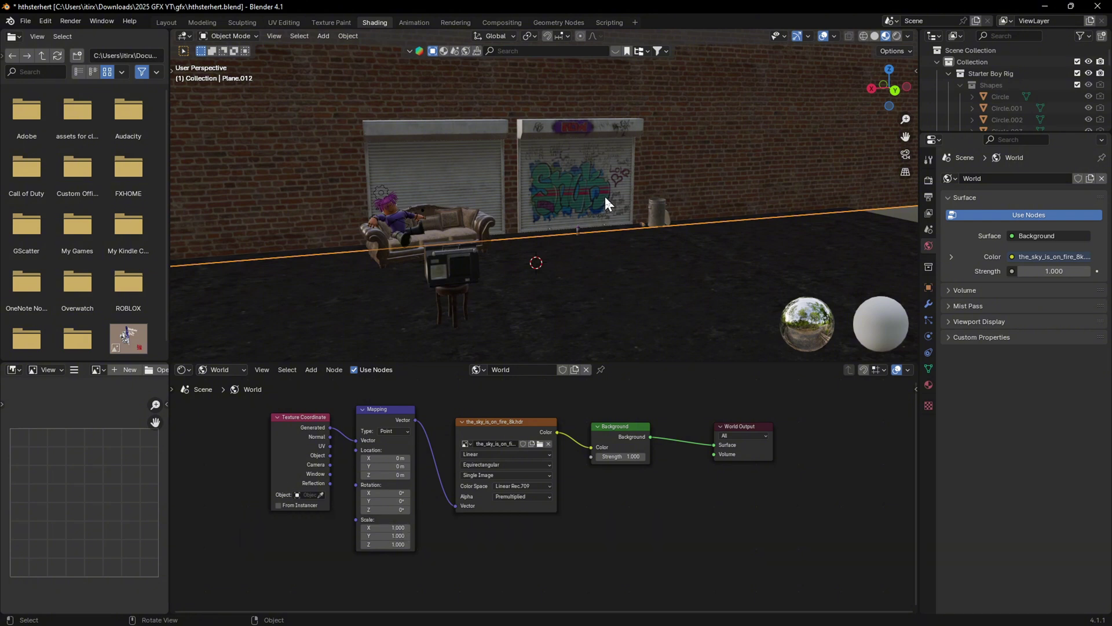
- In Render Properties choose Cycles, GPU Compute, viewport max samples 51 and render max samples 1816
left_click(924, 182)
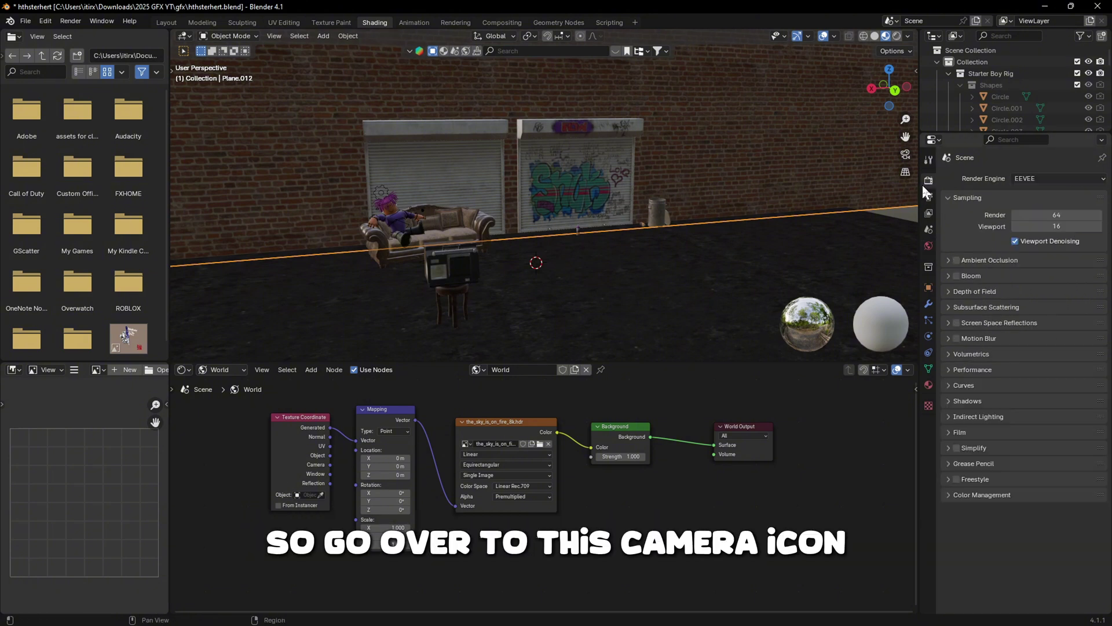
left_click(1063, 180)
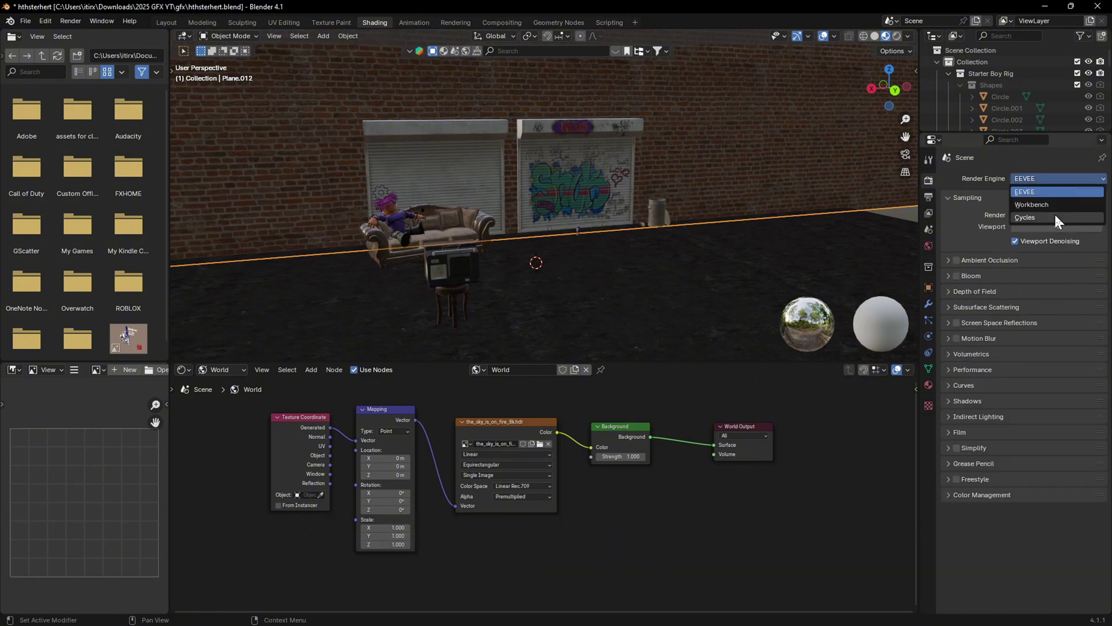
left_click(1046, 178)
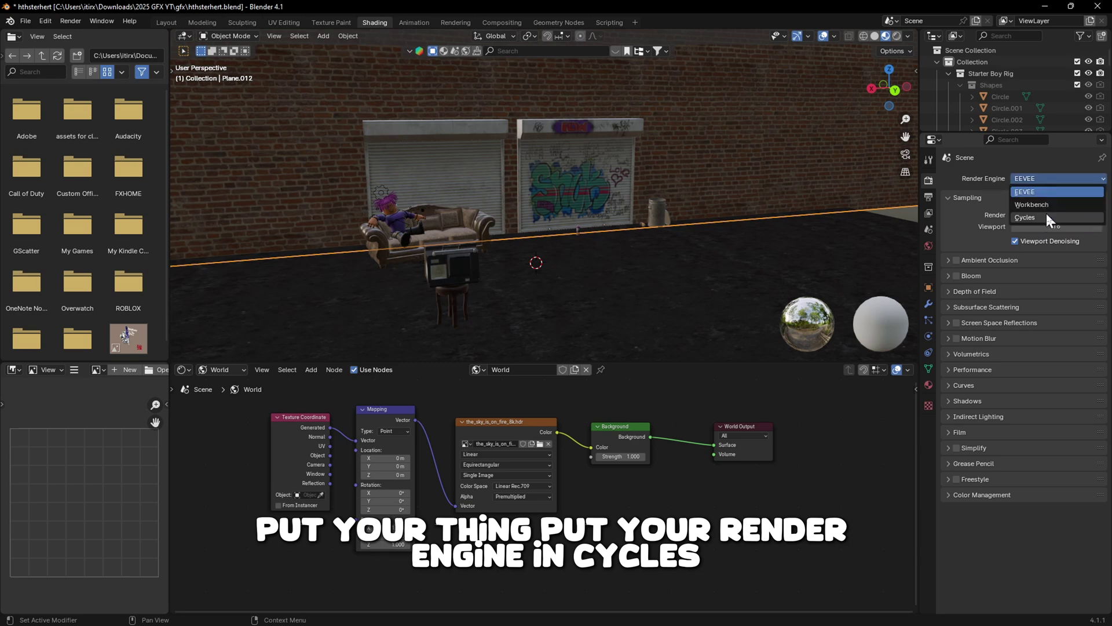
left_click(1044, 213)
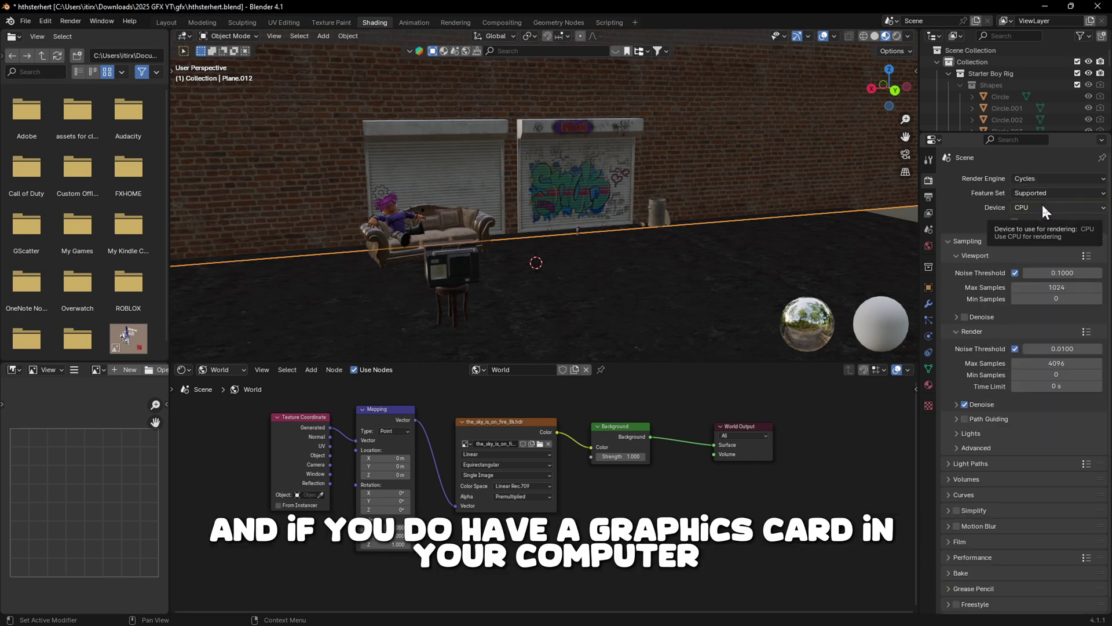
left_click(1041, 204)
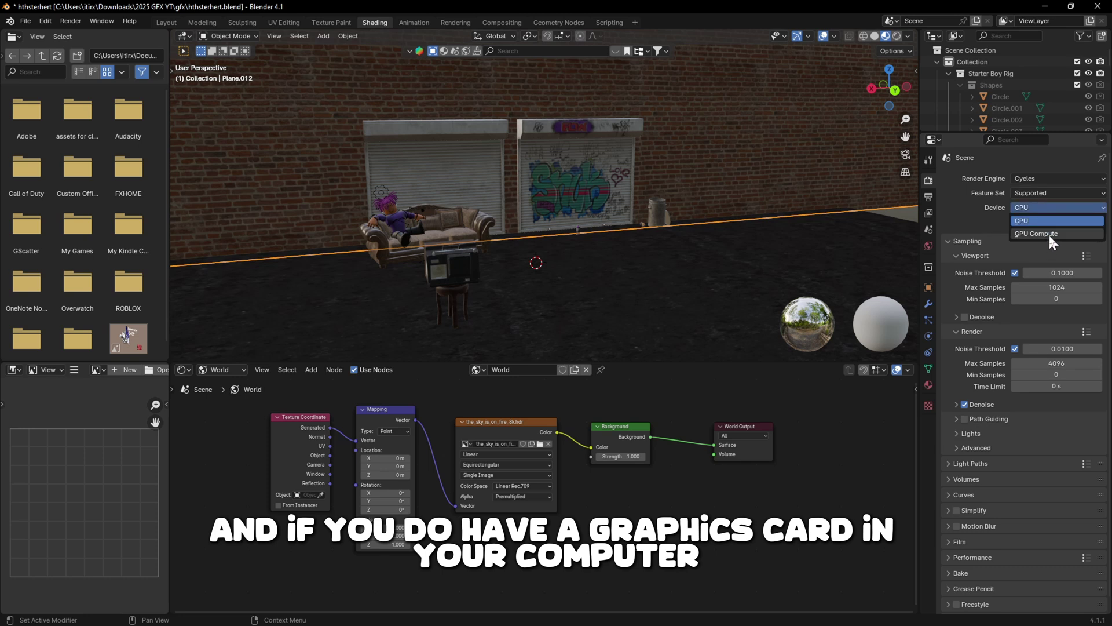
left_click(1048, 234)
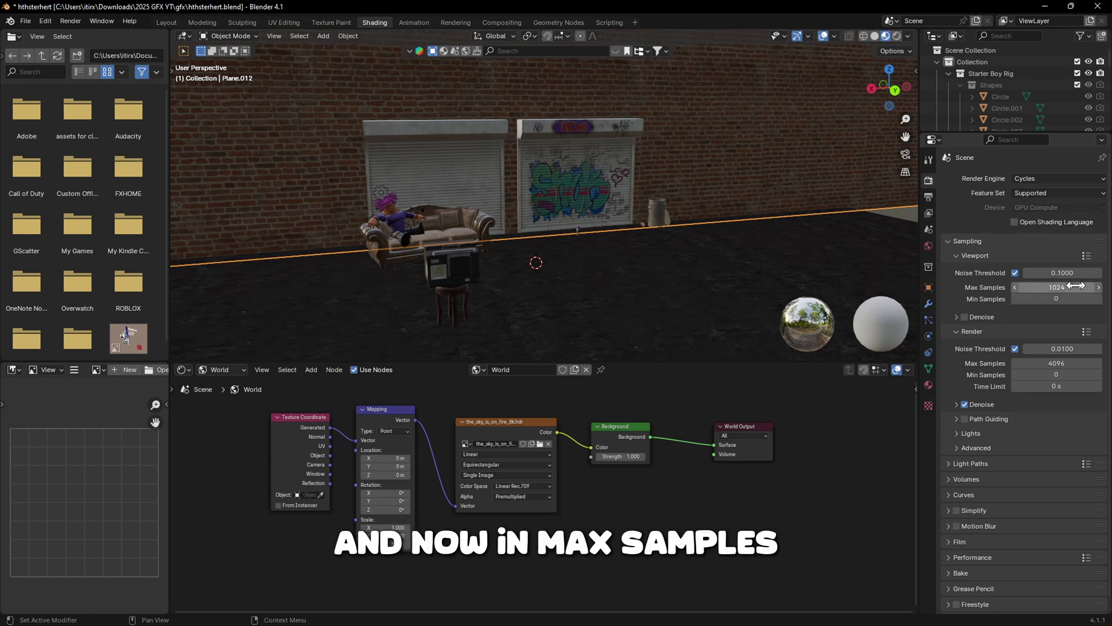
left_click_drag(1076, 286, 1005, 286)
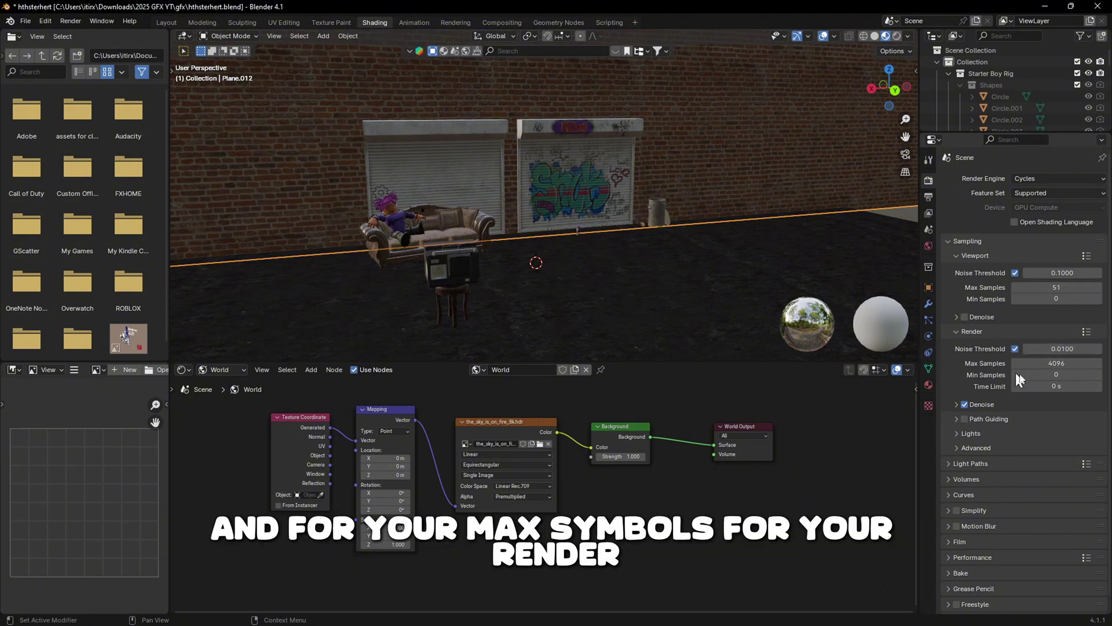
mouse_move(1021, 363)
left_mouse_down()
mouse_move(984, 363)
mouse_move(1005, 363)
left_mouse_up()
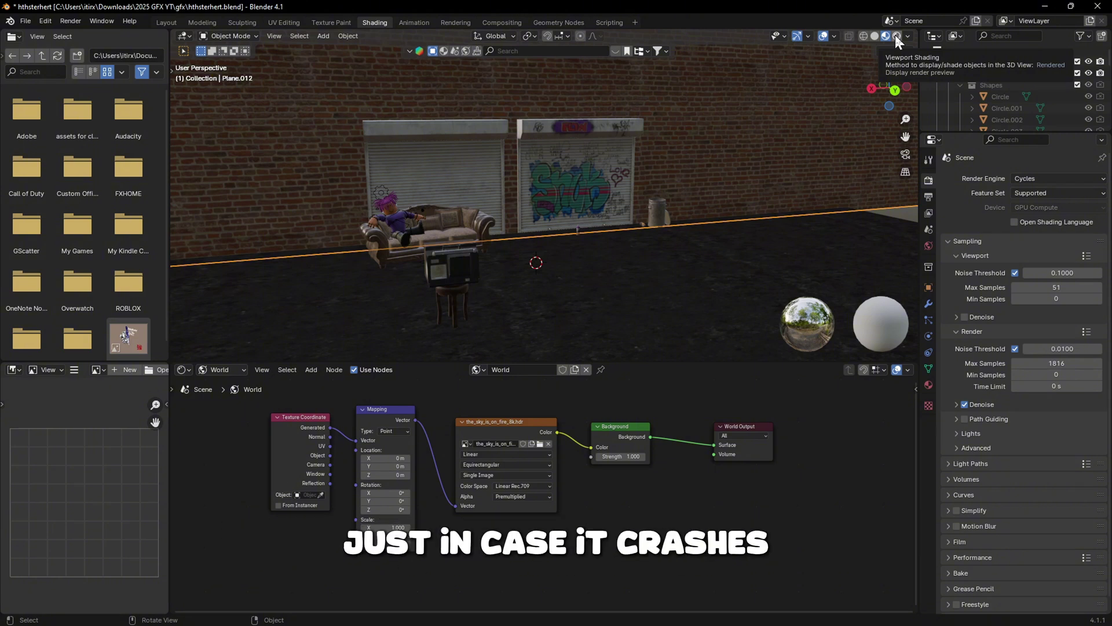
- Save the file and switch the viewport to Rendered shading to preview the sunset-lit alley
left_click(22, 22)
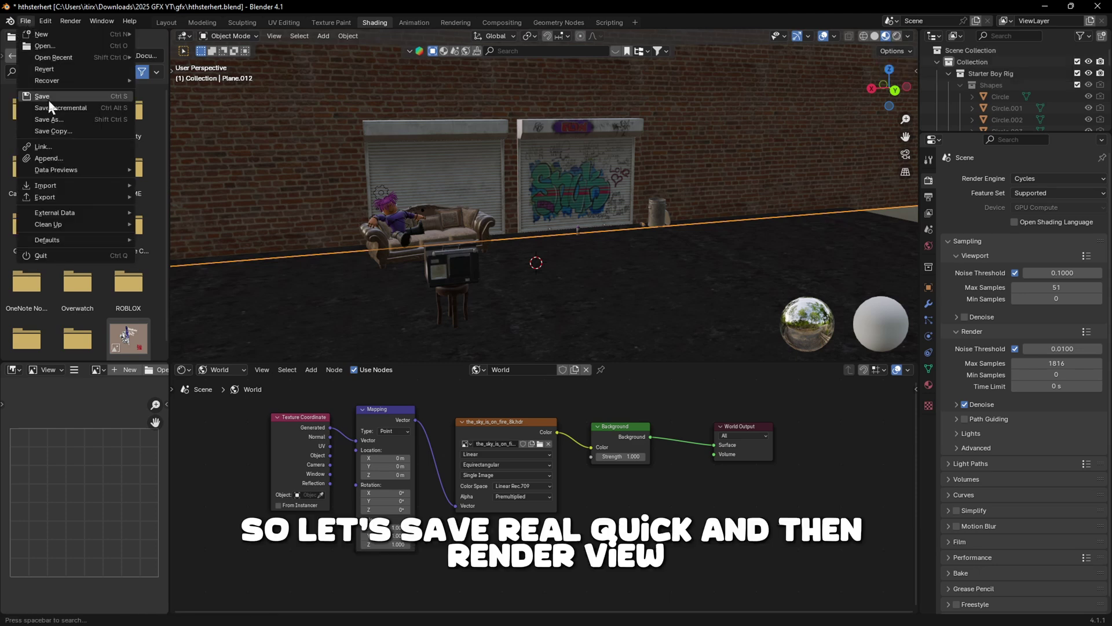
left_click(48, 95)
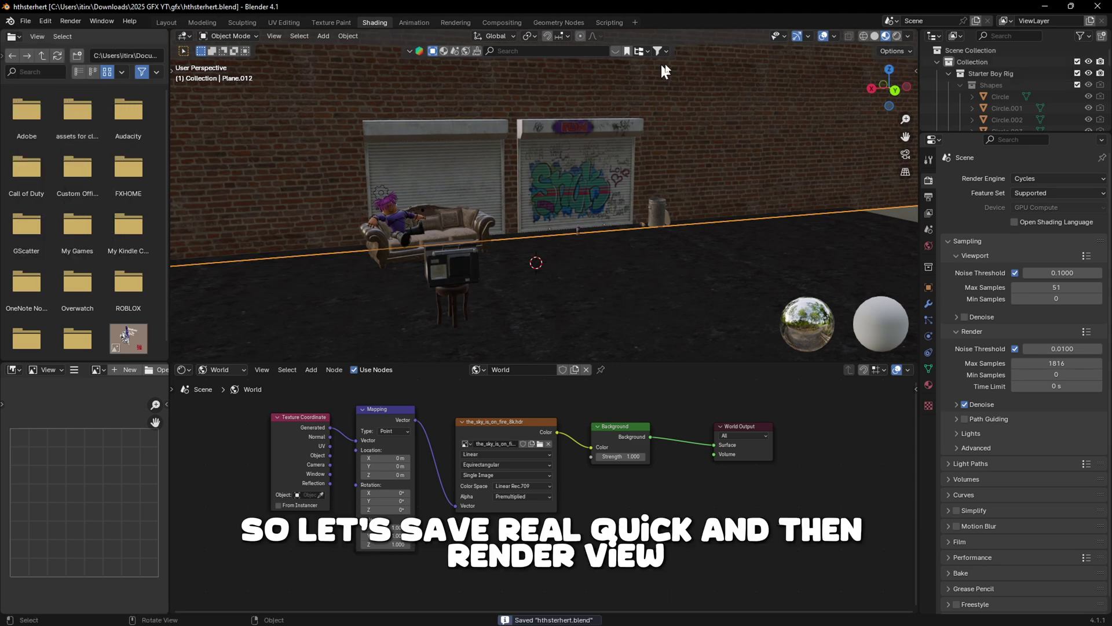
left_click(898, 34)
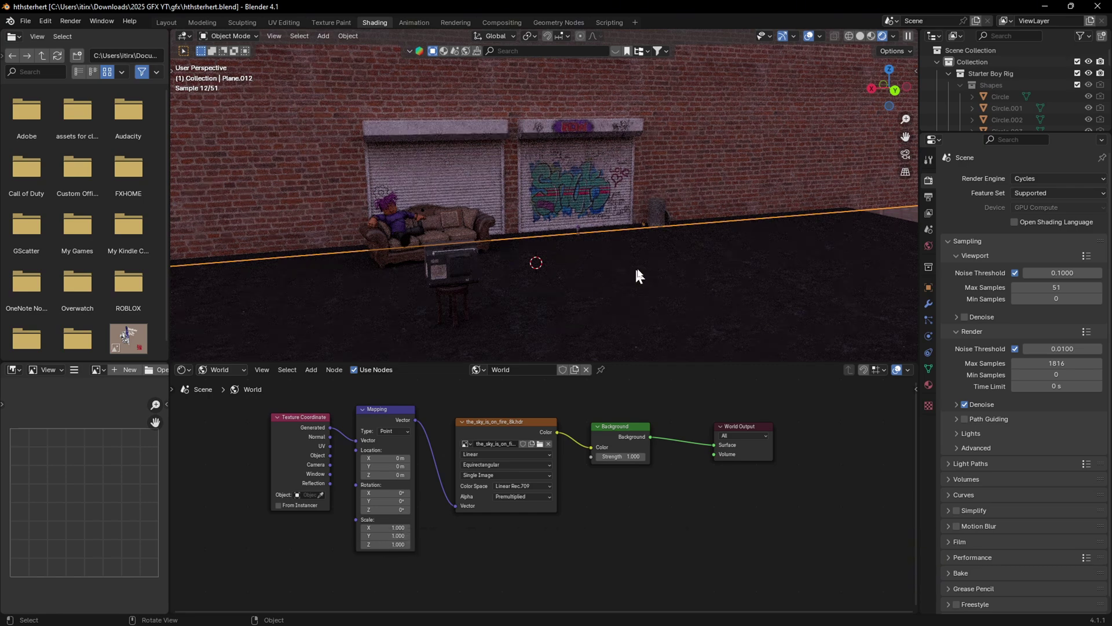
middle_click_drag(640, 276, 648, 272)
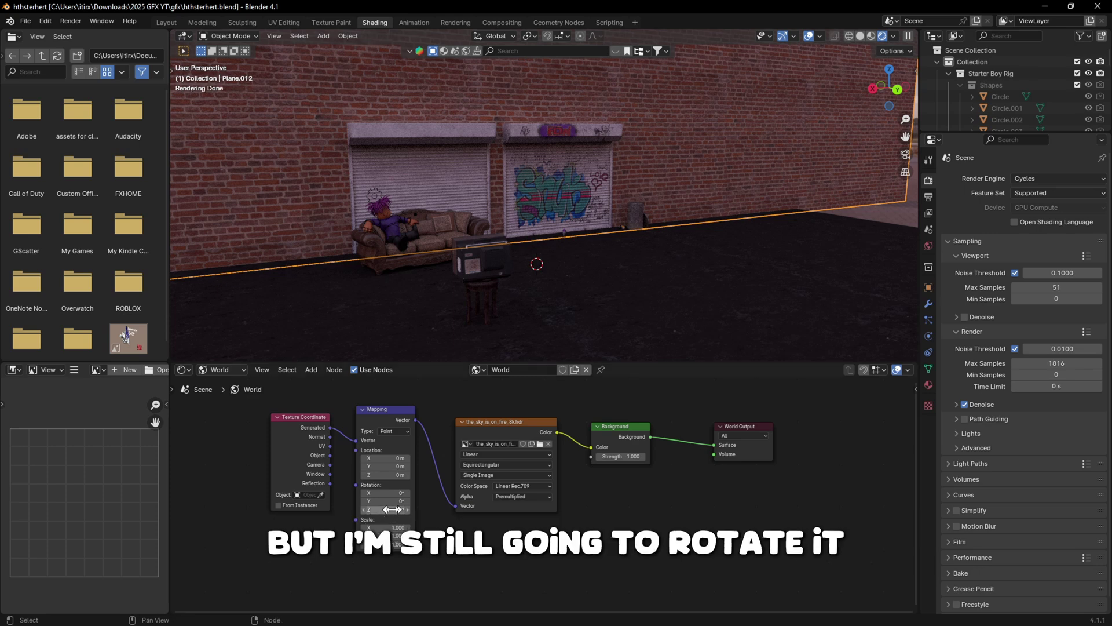
- Rotate the sunset HDRI to 109° on Z in the World Mapping node
left_click_drag(391, 509, 452, 509)
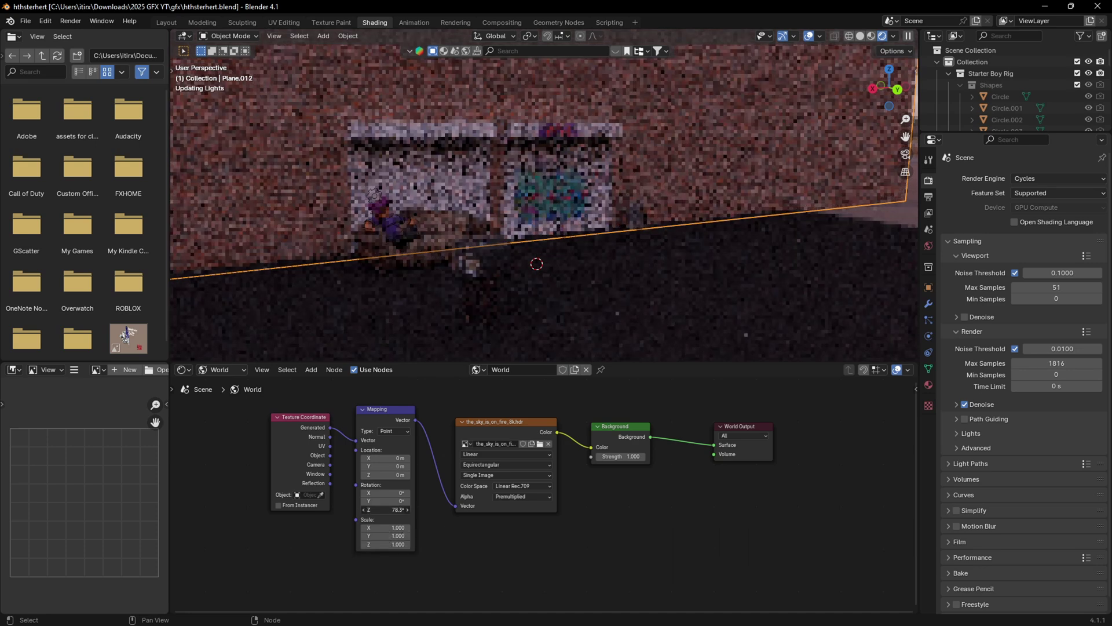
left_click(631, 251)
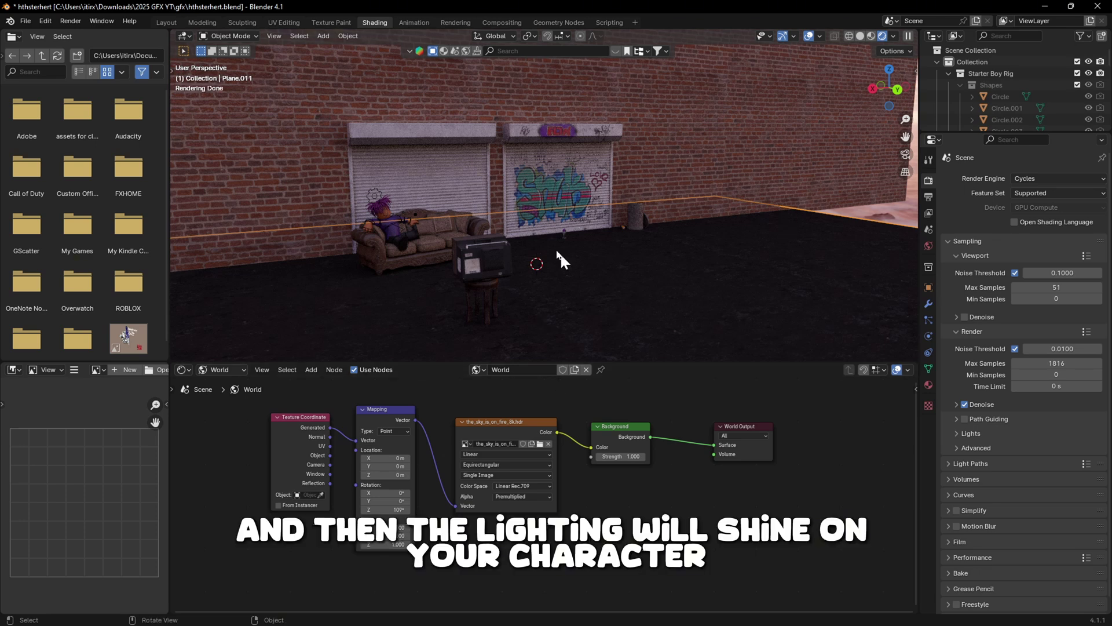
- Add a point light in the Layout workspace and position it at the TV
left_click(160, 17)
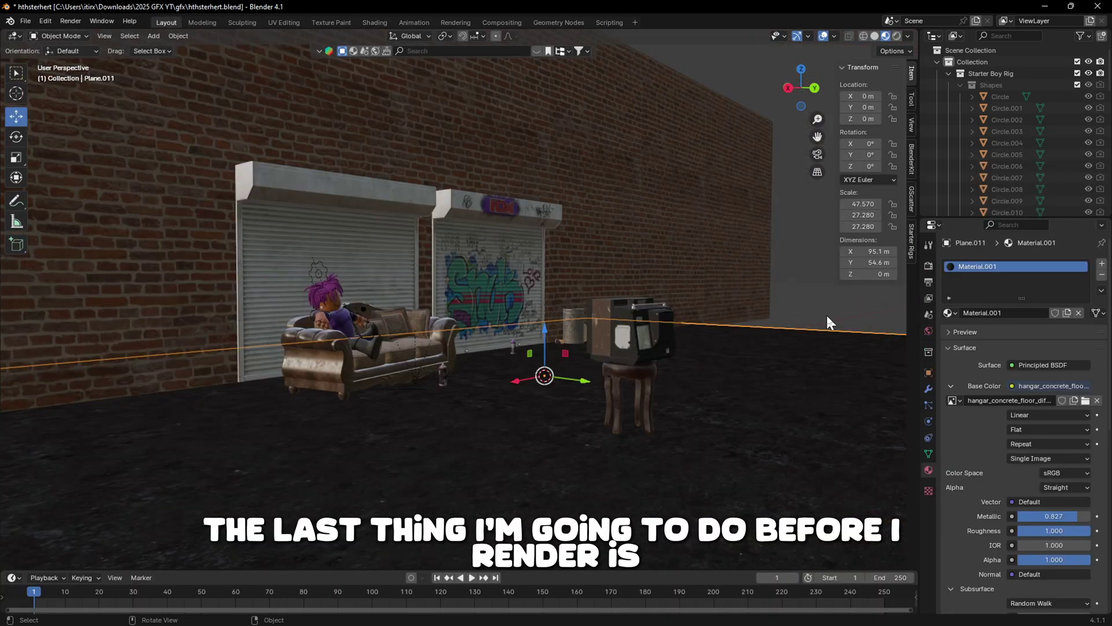
scroll(826, 315, "up", 8)
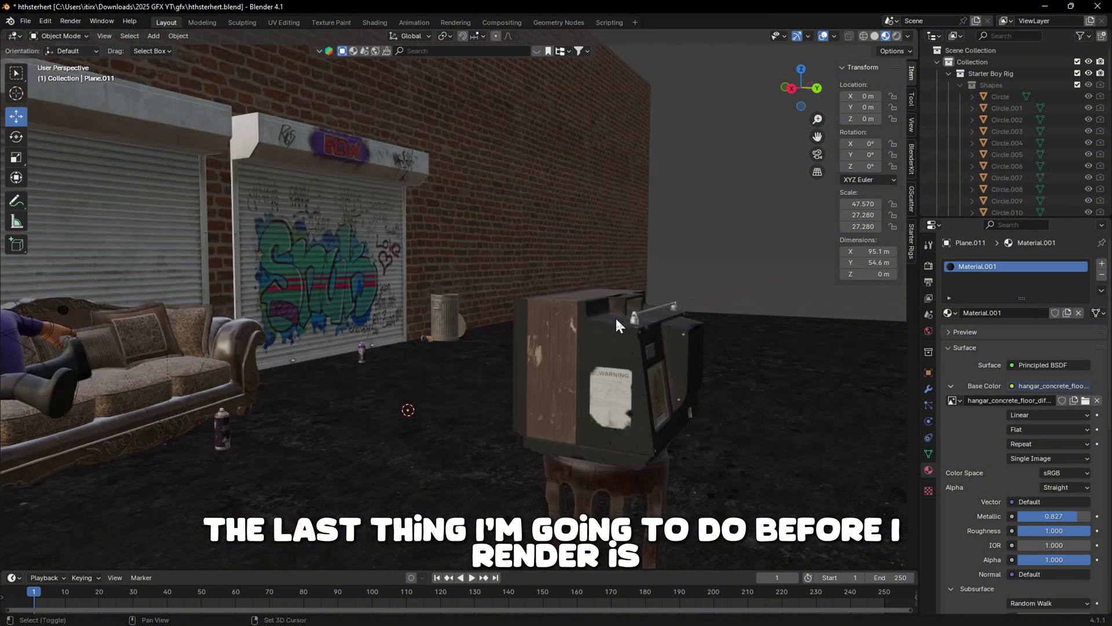
key("shift+a")
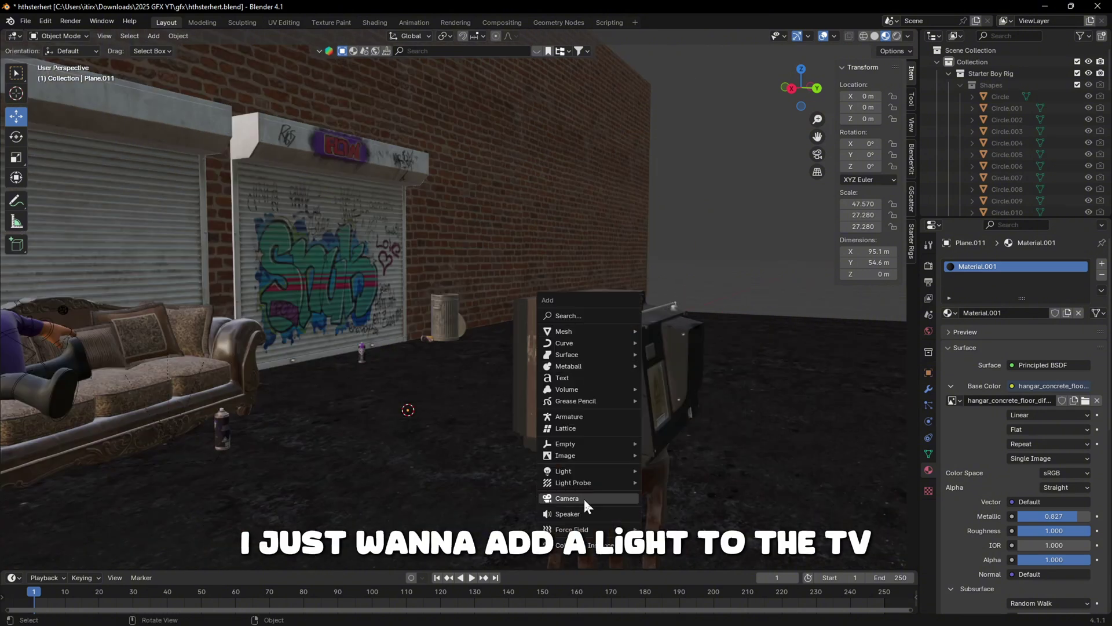
mouse_move(586, 471)
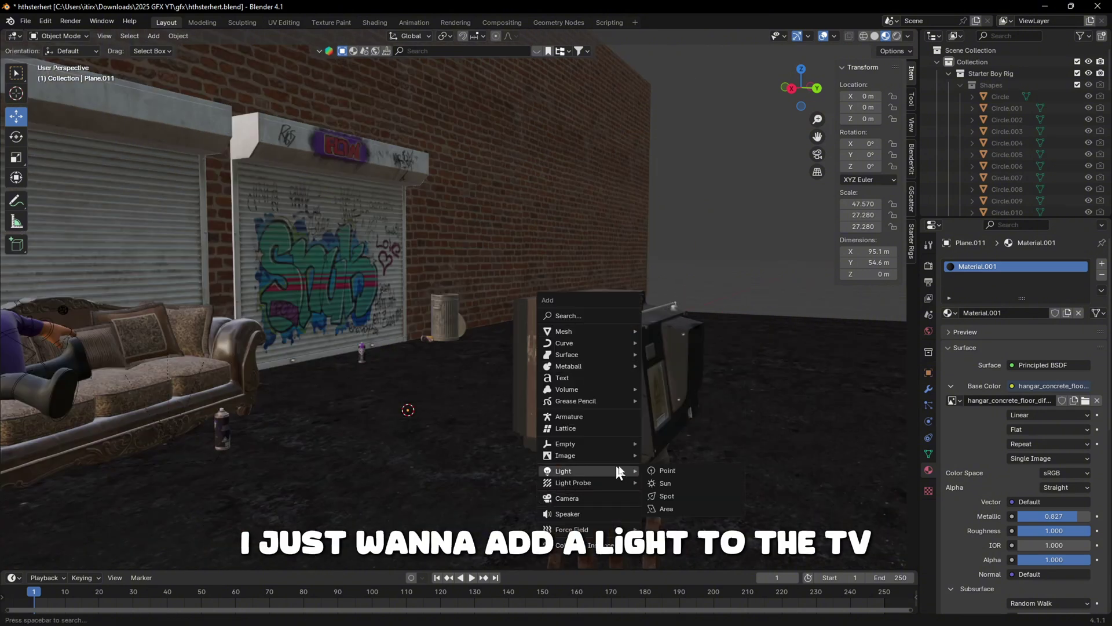
left_click(680, 471)
middle_click_drag(680, 471, 702, 331)
key("g")
key("y")
left_click(728, 415)
key("g")
left_click(735, 436)
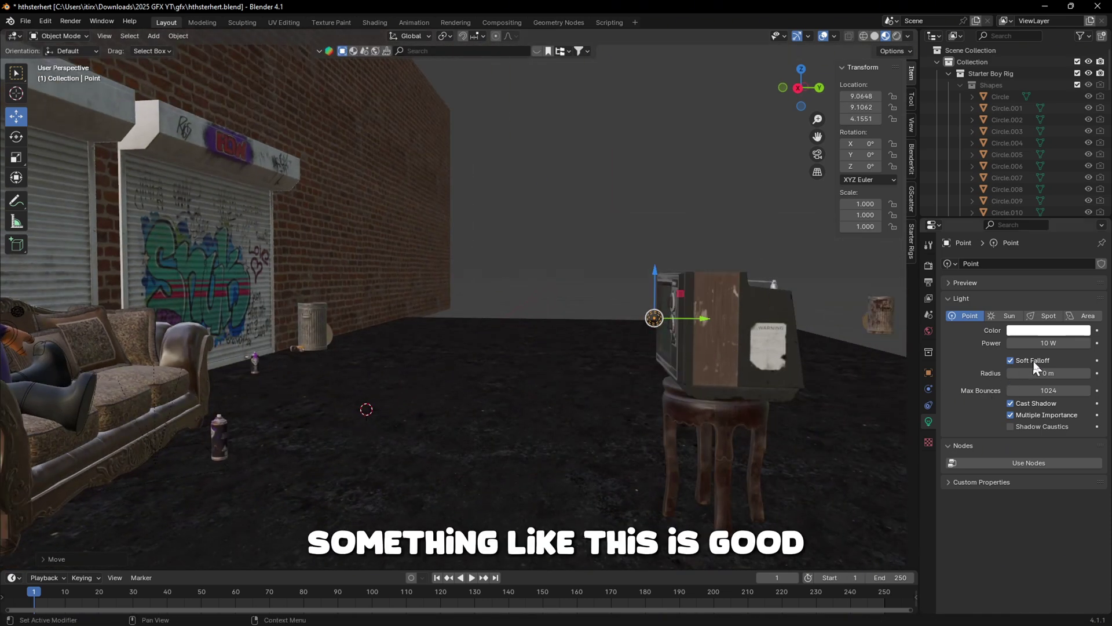
- Set the point light's power to 500 W
left_click(1046, 343)
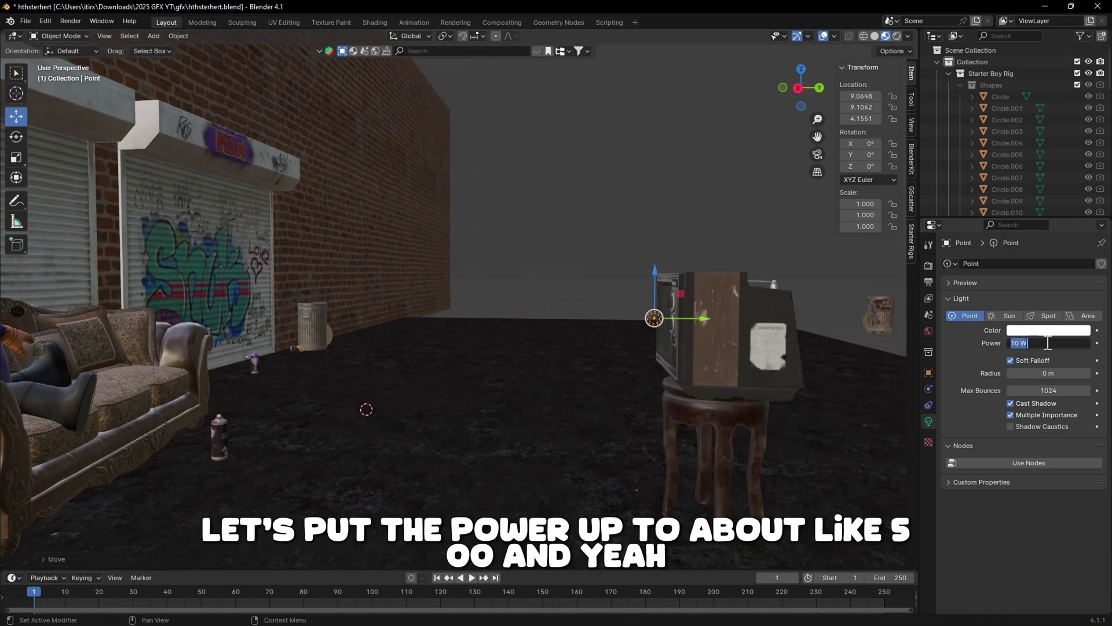
type("500")
key("Return")
left_click(808, 183)
scroll(725, 144, "down", 2)
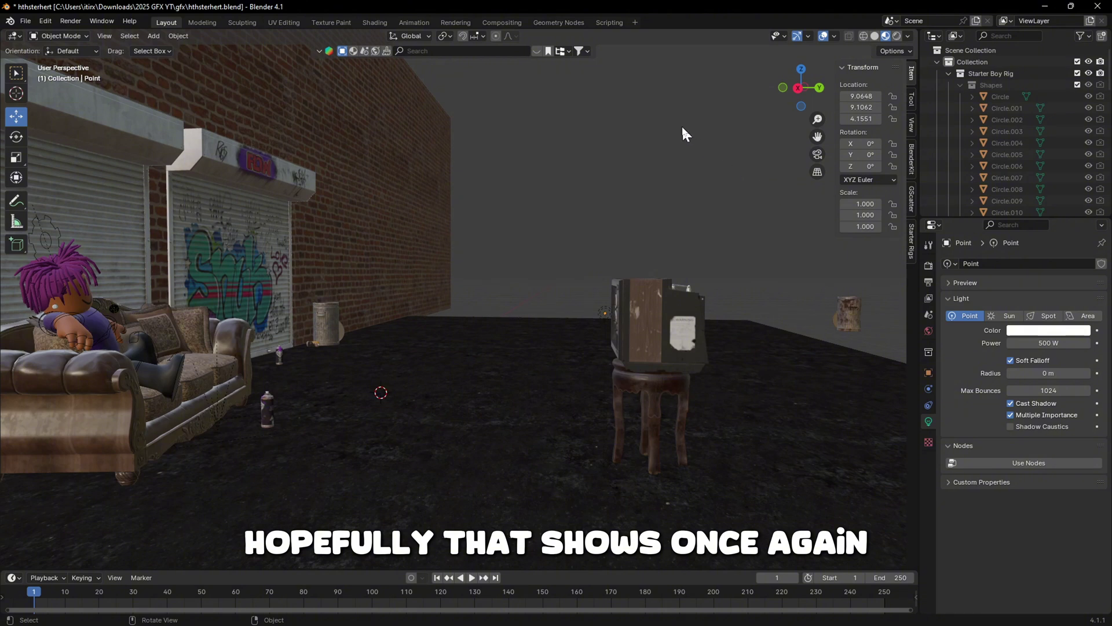
- Save the file and switch the viewport to rendered preview
left_click(24, 22)
left_click(51, 96)
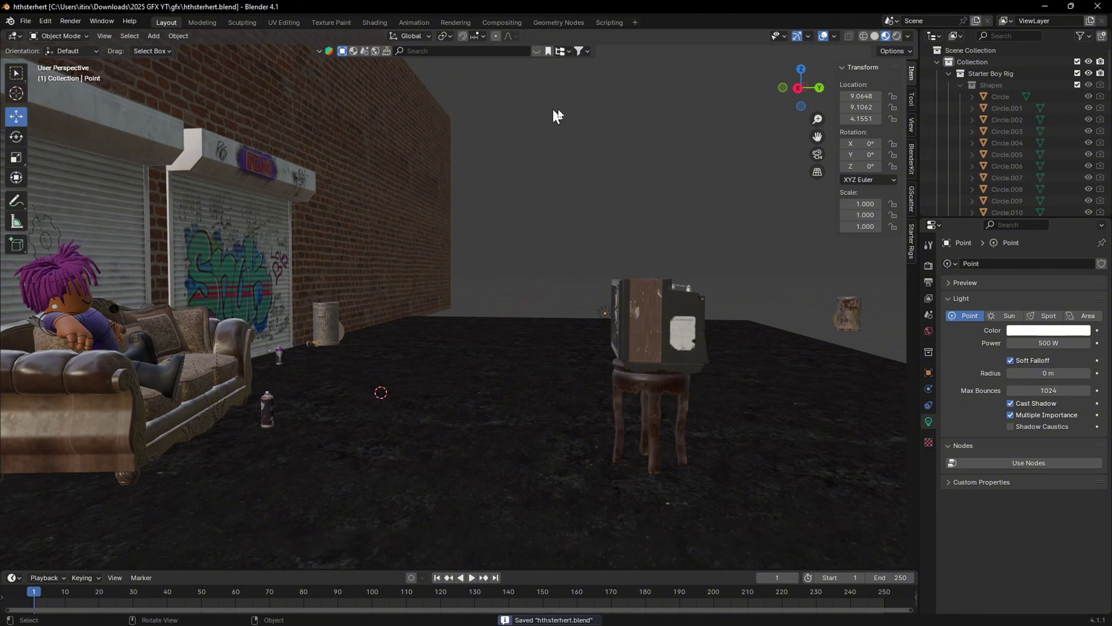
left_click(896, 36)
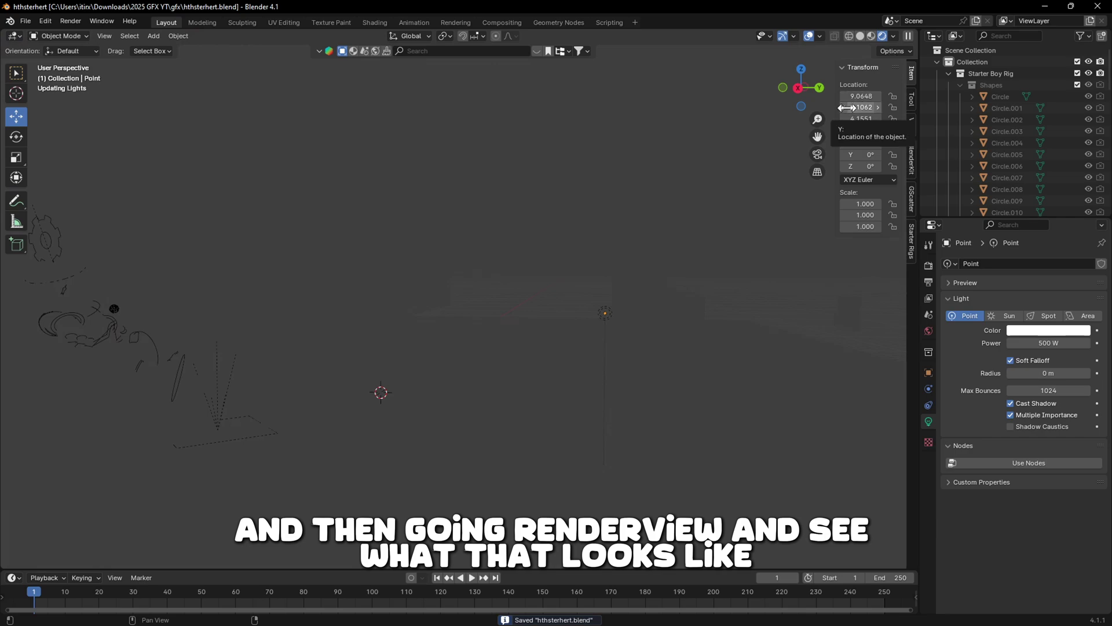
- Switch the viewport to Material Preview shading and zoom out along the alley
middle_click_drag(712, 256, 822, 297)
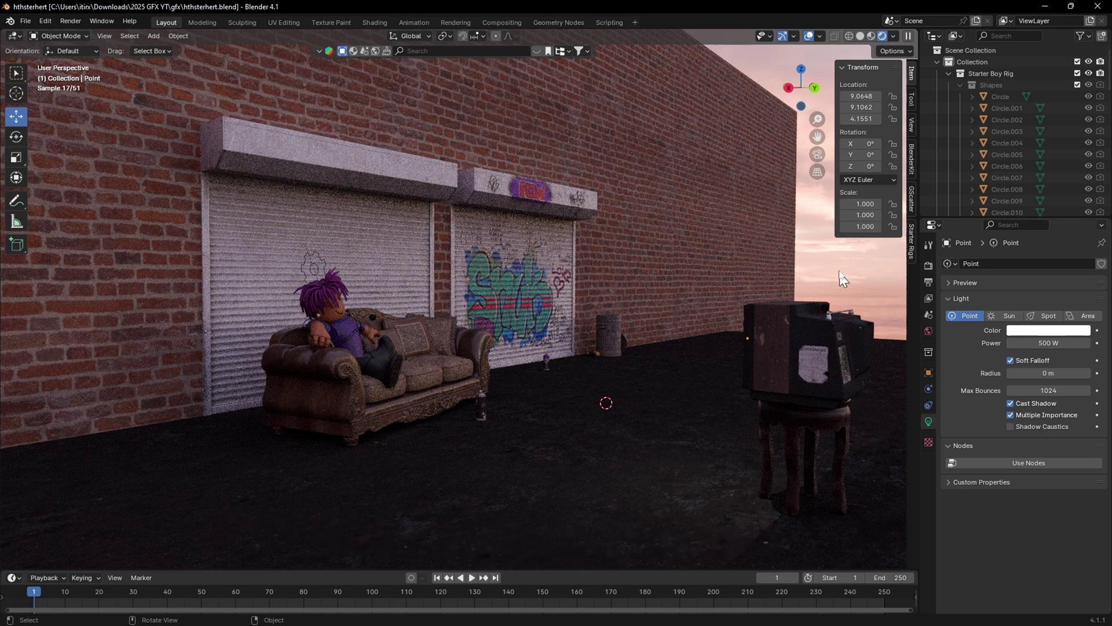
left_click(871, 36)
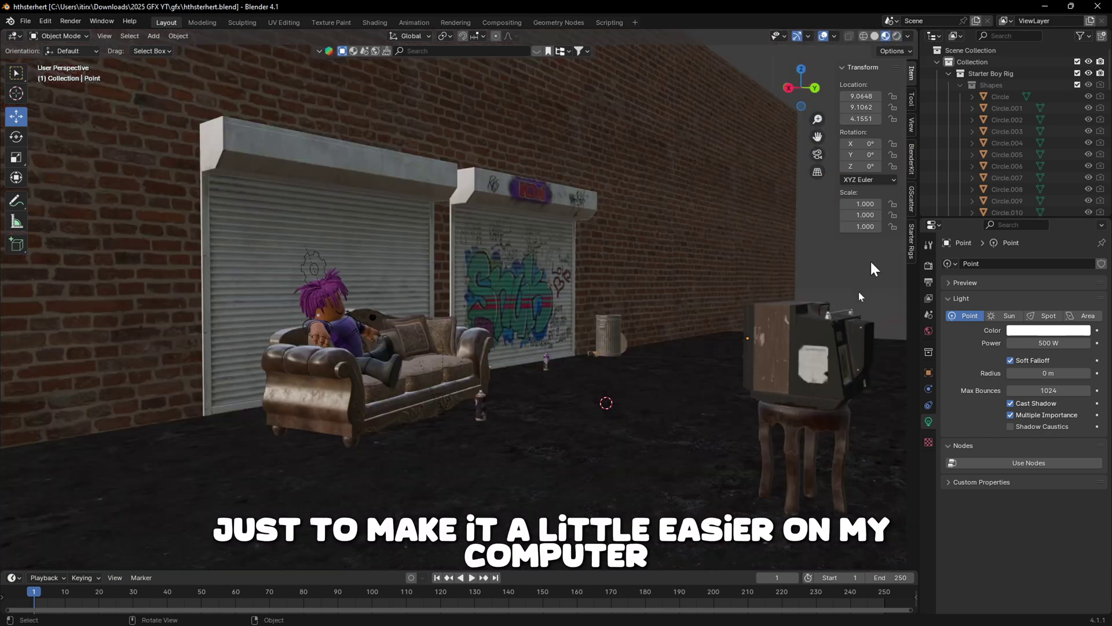
mouse_move(870, 260)
middle_mouse_down()
mouse_move(860, 295)
mouse_move(913, 309)
mouse_move(887, 304)
middle_mouse_up()
scroll(821, 321, "down", 4)
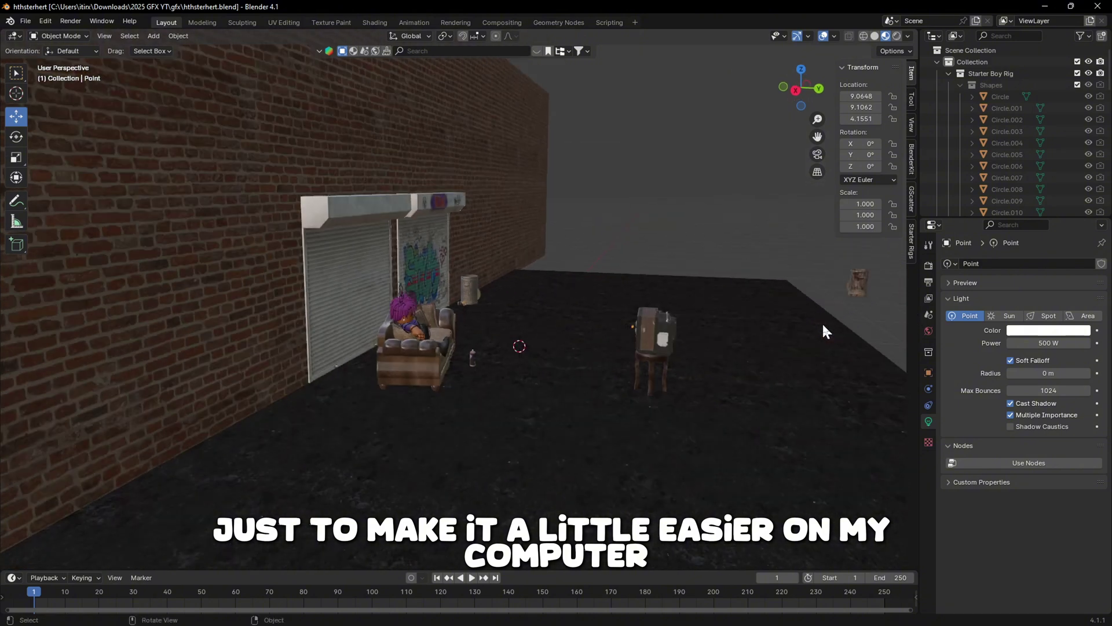
- Add a camera, move it into the alley, and look through it
key("shift+a")
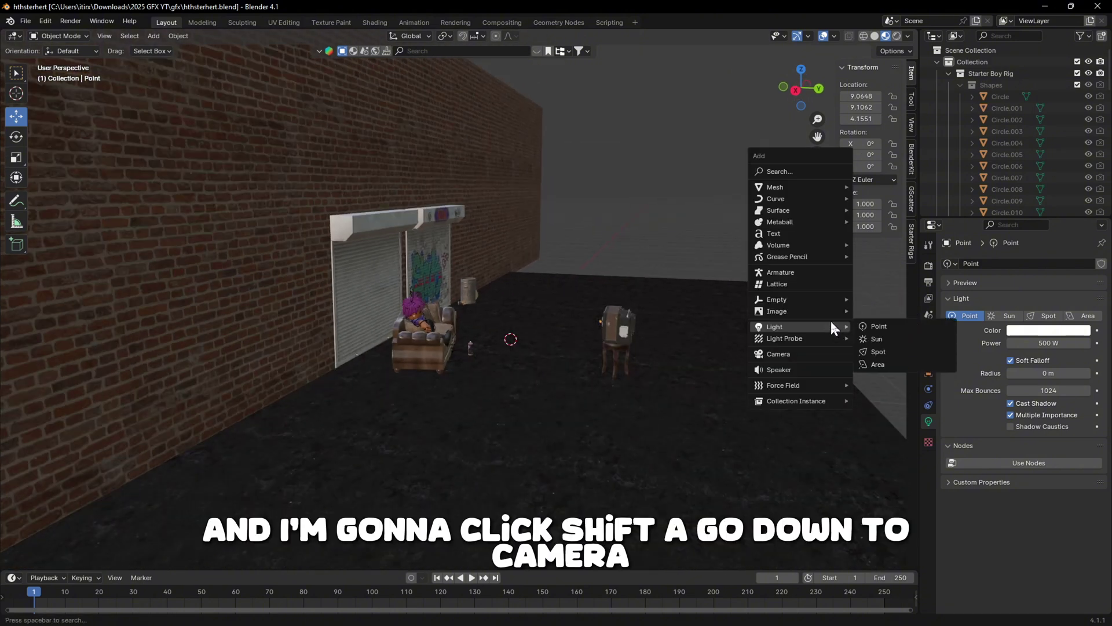
left_click(813, 360)
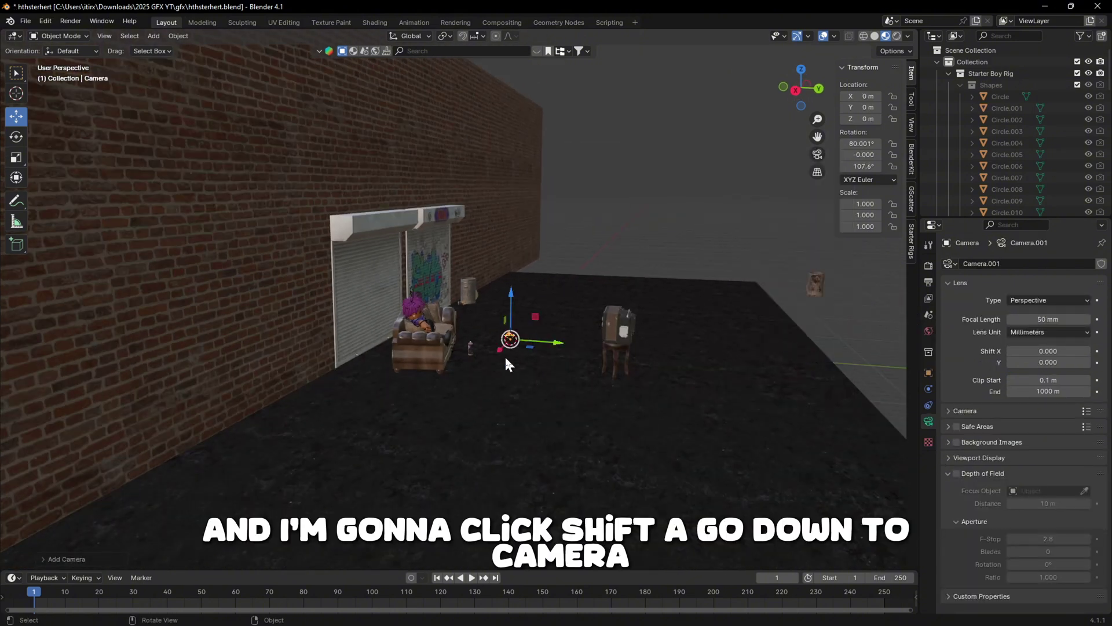
left_click_drag(506, 358, 460, 425)
left_click_drag(472, 498, 545, 278)
left_click_drag(530, 340, 623, 362)
left_click(817, 154)
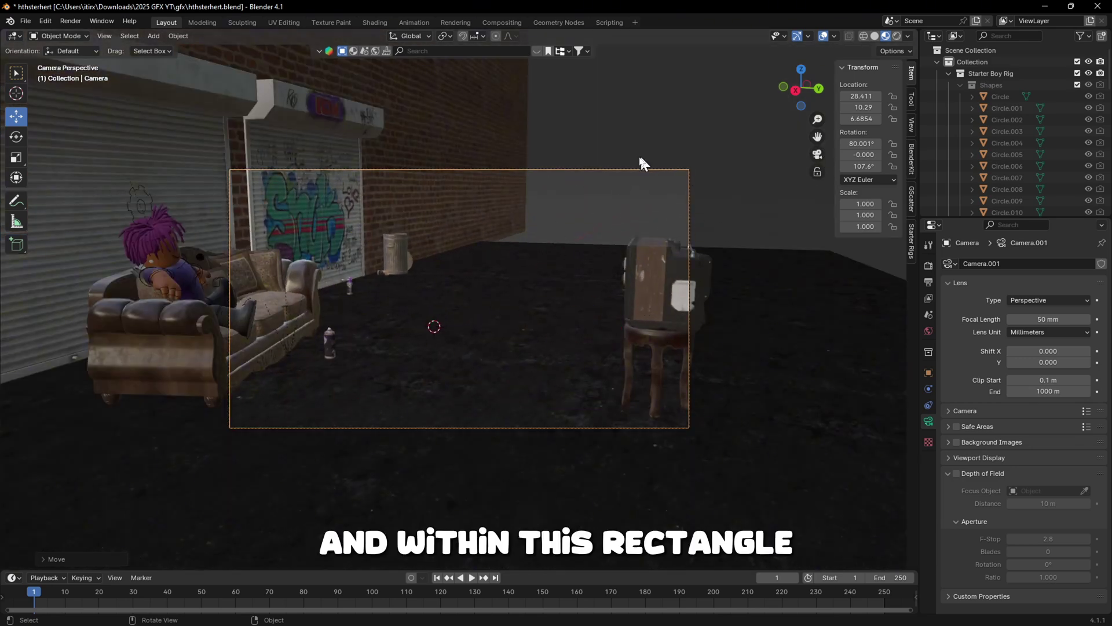
left_click(663, 175)
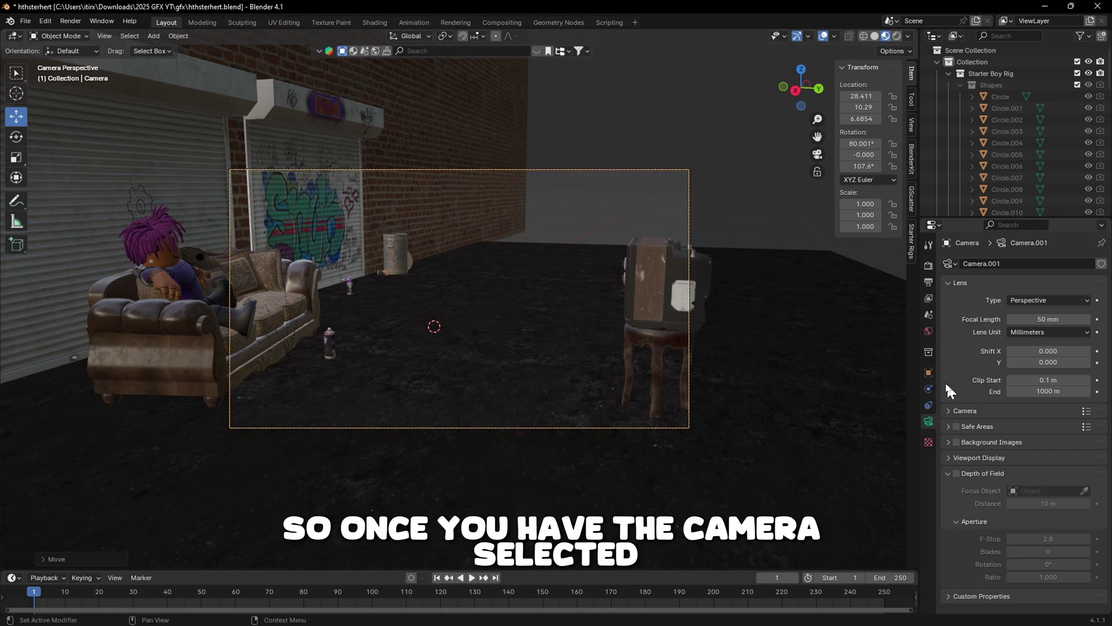
- Adjust the camera's location and Z rotation to aim it at the couch
left_click(928, 373)
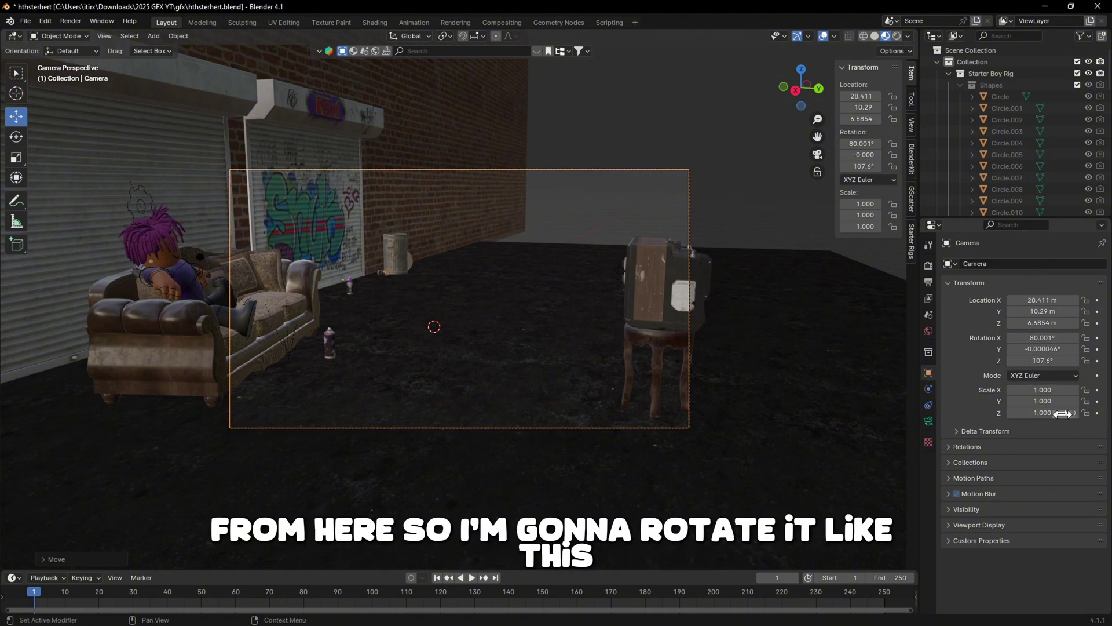
mouse_move(1046, 360)
left_mouse_down()
mouse_move(1077, 361)
mouse_move(1066, 360)
mouse_move(1060, 337)
mouse_move(1025, 337)
mouse_move(1058, 361)
left_mouse_up()
left_click_drag(1039, 311, 1075, 311)
left_click_drag(1064, 364, 1077, 363)
left_click_drag(1042, 311, 1072, 299)
left_click_drag(1043, 337, 1034, 311)
- Fine-tune the camera to Y 20.62 m and about 1° Y rotation
left_click(841, 358)
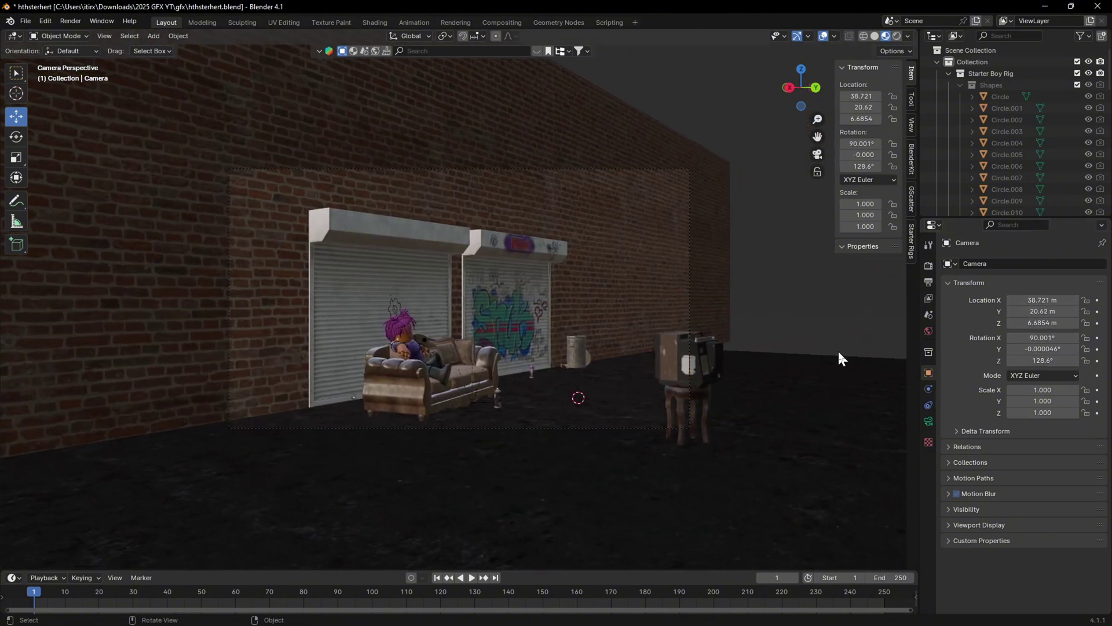
left_click(1043, 348)
type("2")
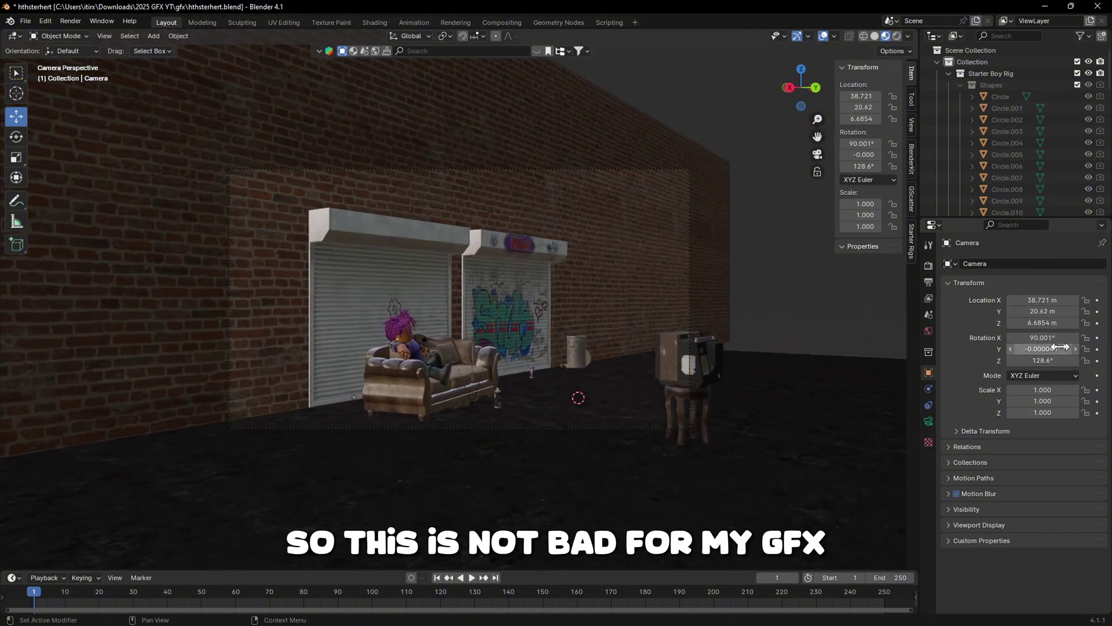
key("Return")
left_click_drag(1043, 349, 1029, 349)
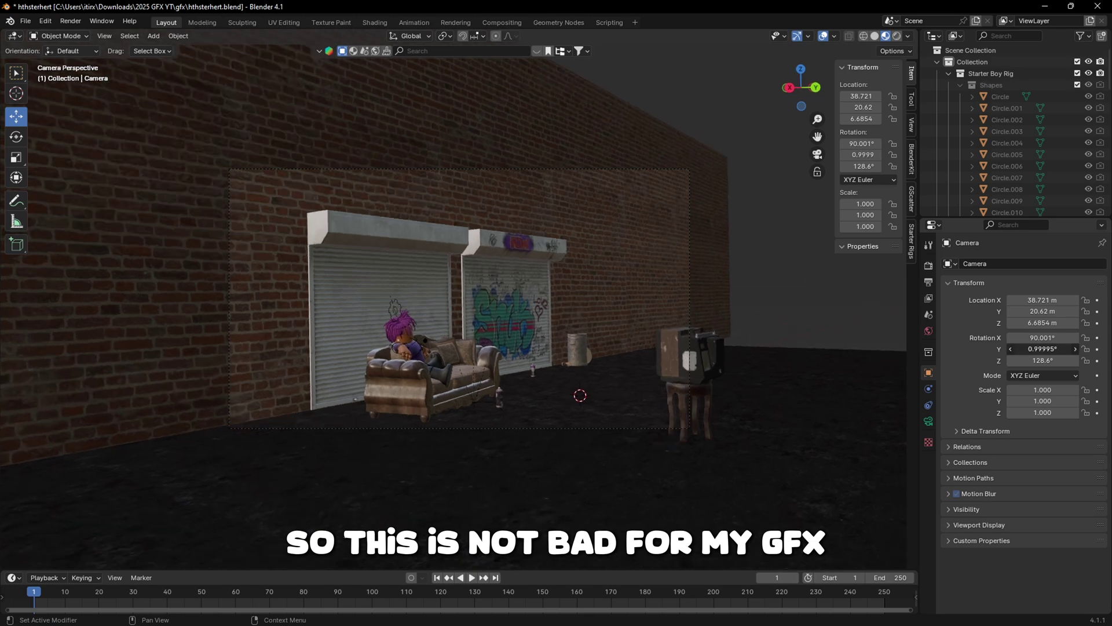
scroll(810, 316, "down", 2)
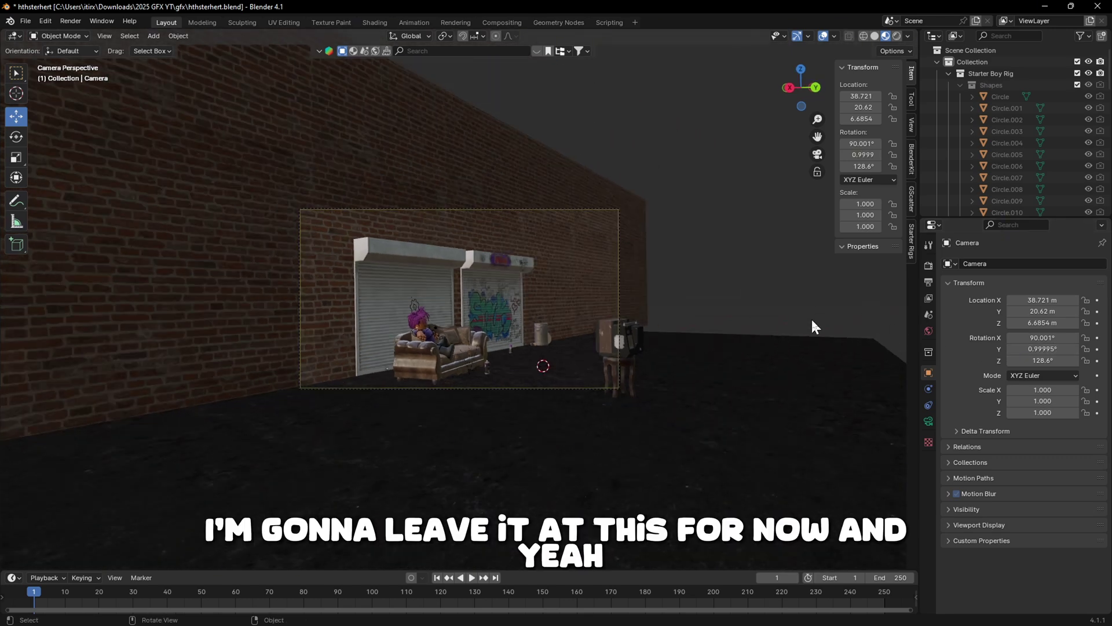
scroll(745, 330, "up", 2)
scroll(772, 307, "down", 2)
middle_click_drag(773, 307, 779, 333)
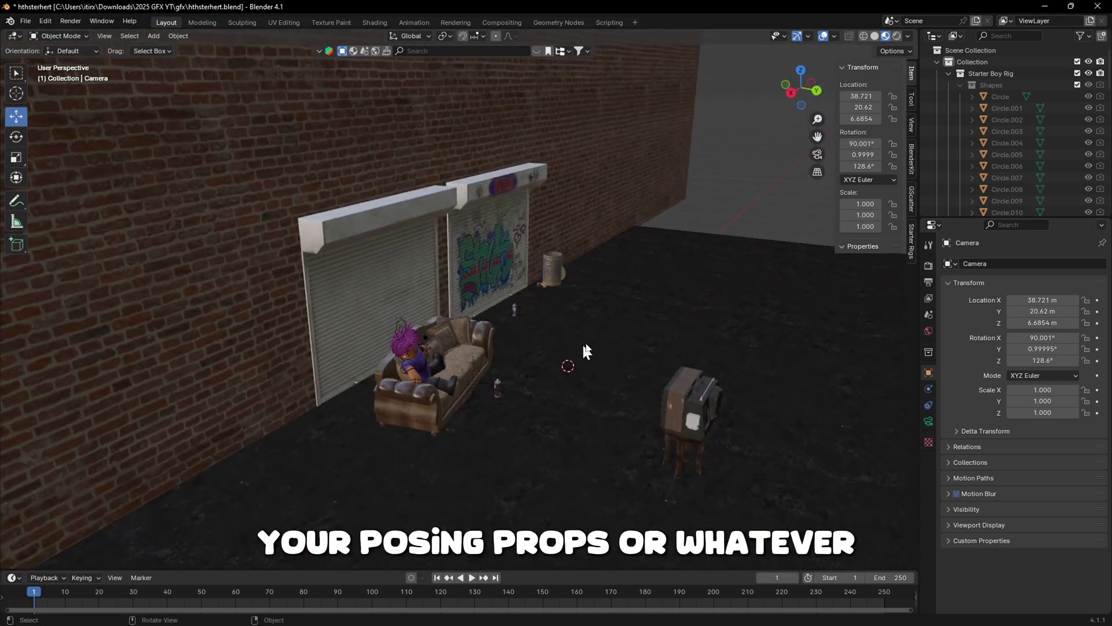
middle_click_drag(435, 251, 626, 275)
left_click(71, 22)
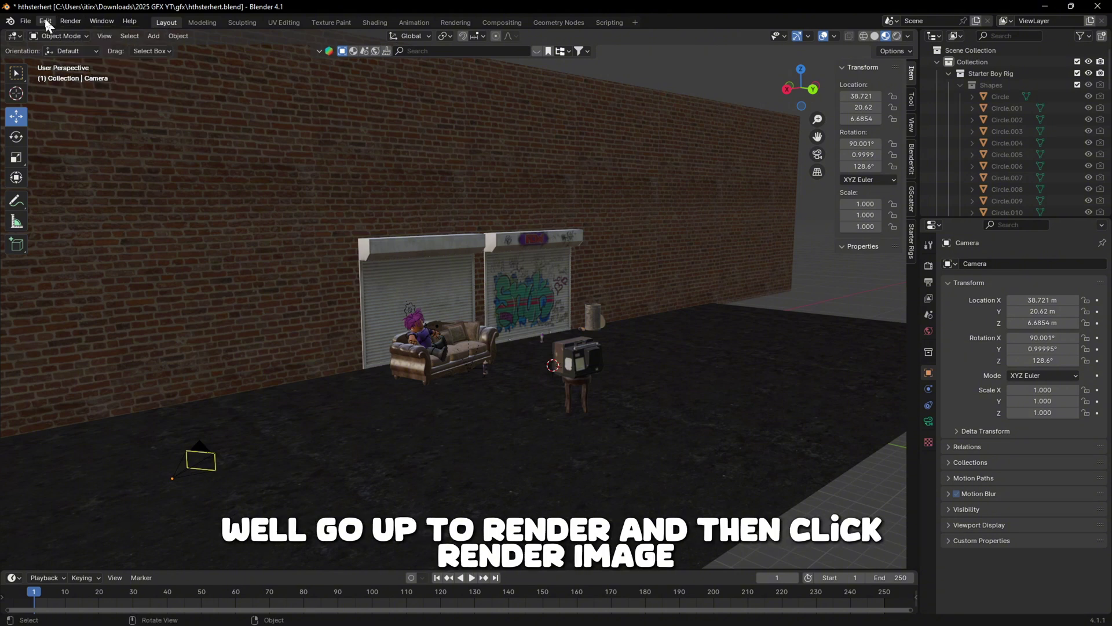
left_click(70, 21)
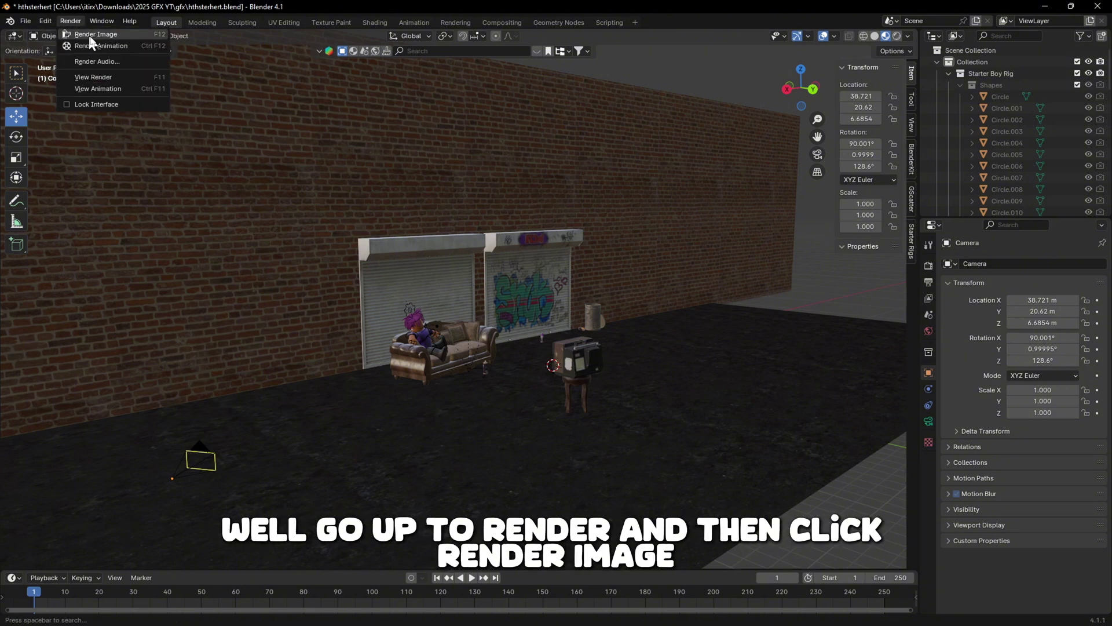
left_click(144, 33)
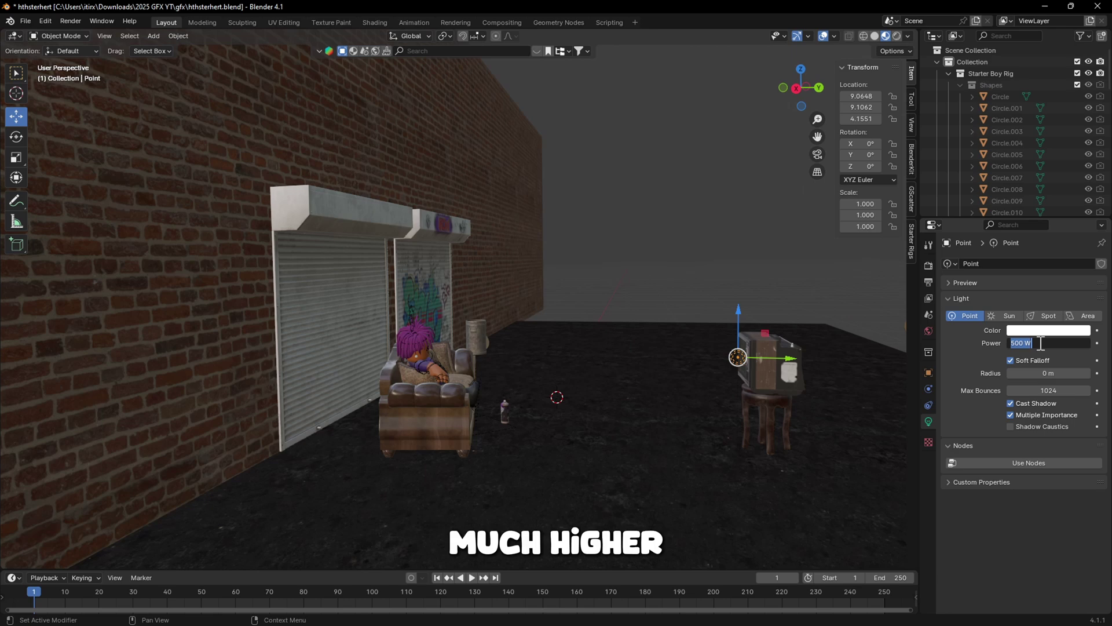
- Set the TV point light's power to 2000 W and save the file
type("2000")
key("Return")
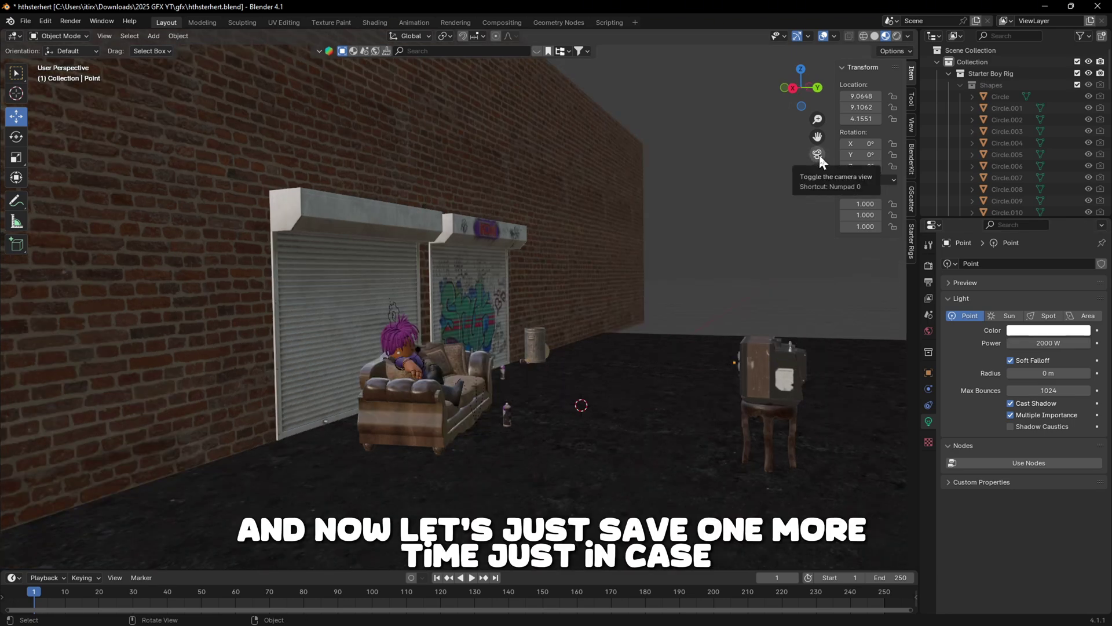
middle_click_drag(819, 155, 647, 133)
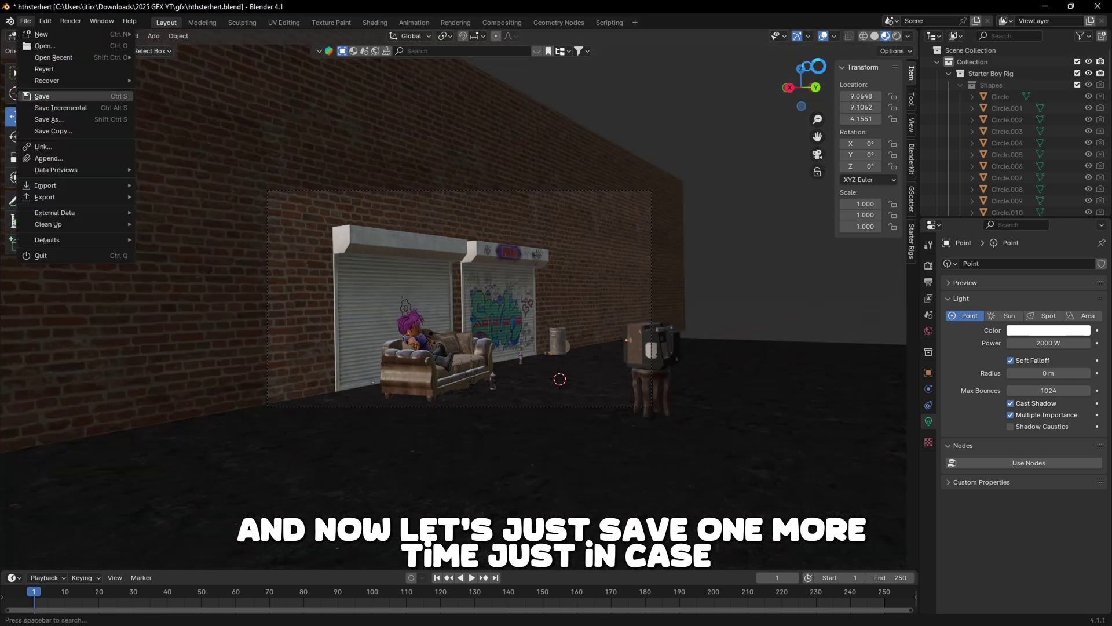
left_click(52, 96)
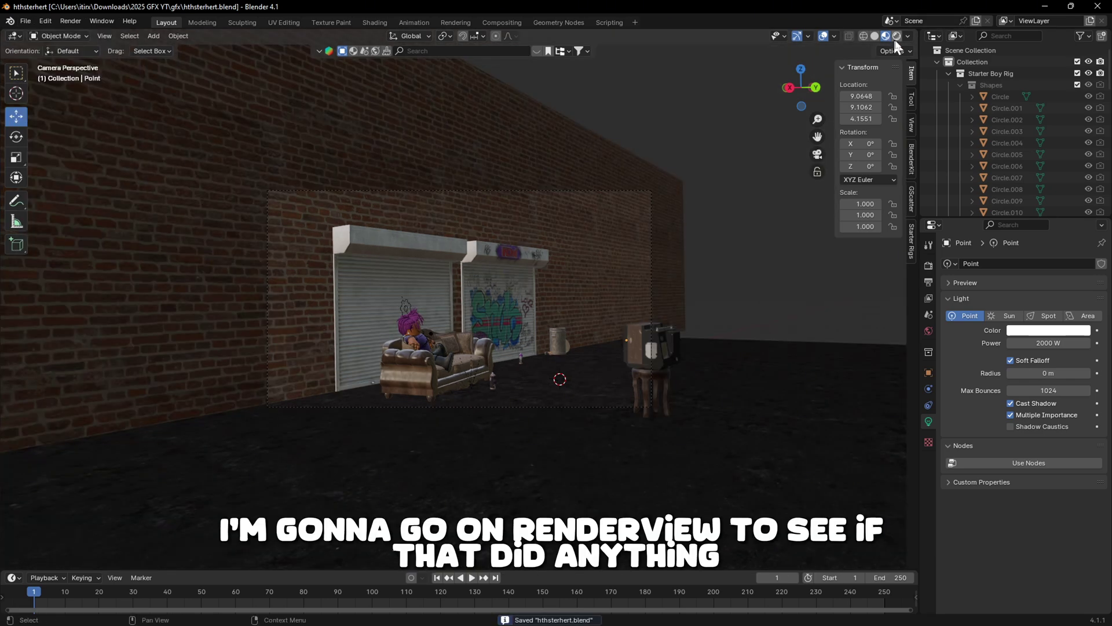
- Switch to rendered preview and enable Transparent under Render Properties > Film
left_click(895, 38)
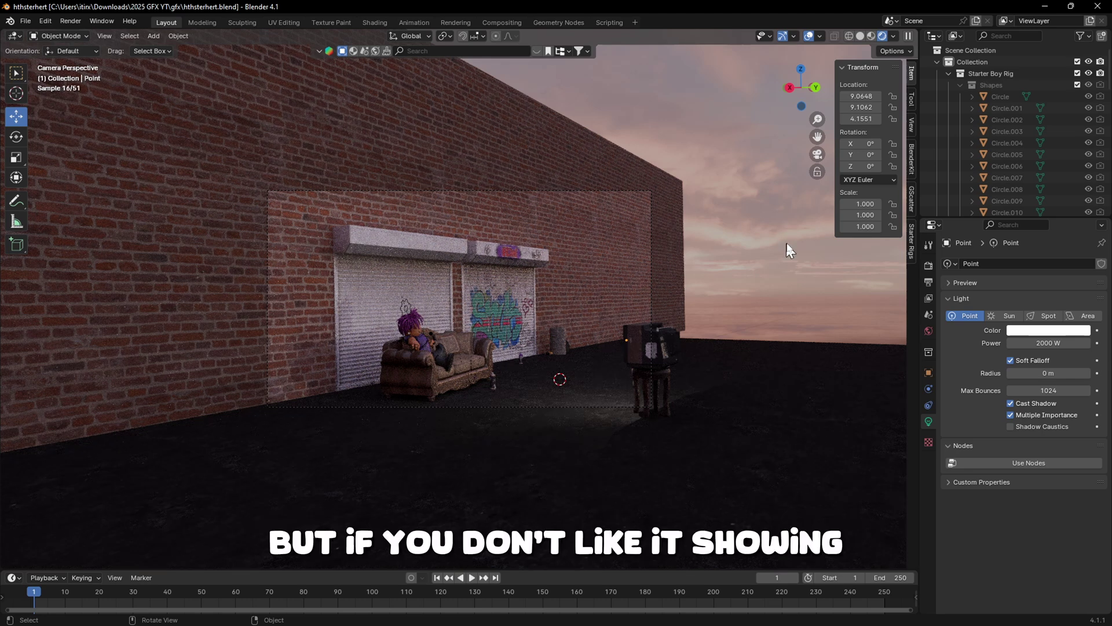
left_click(930, 269)
scroll(961, 400, "down", 2)
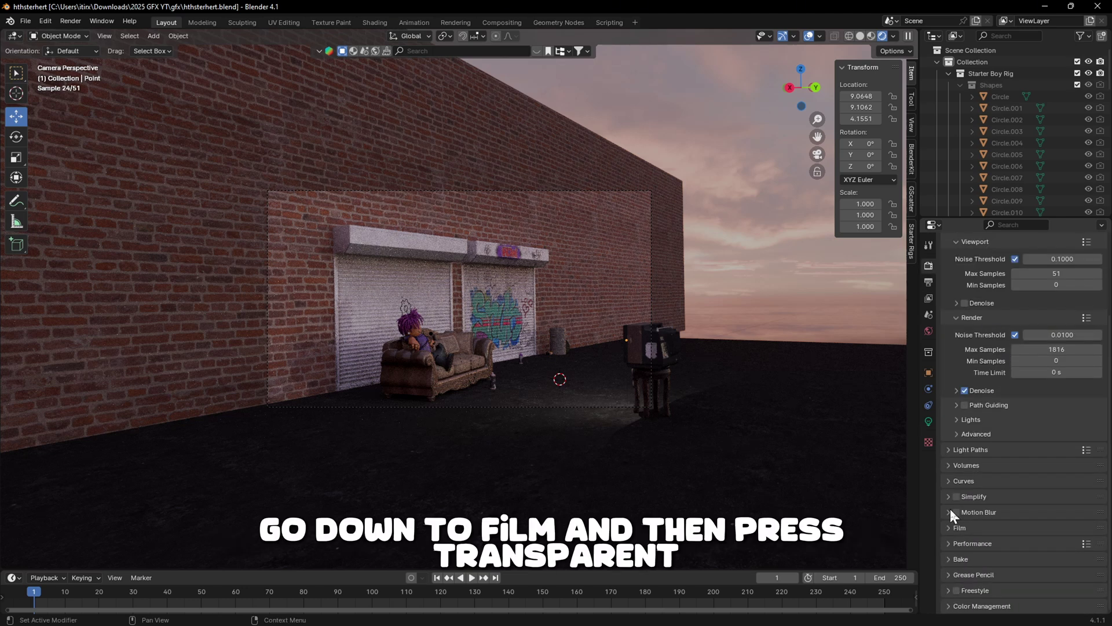
left_click(950, 527)
scroll(989, 516, "down", 4)
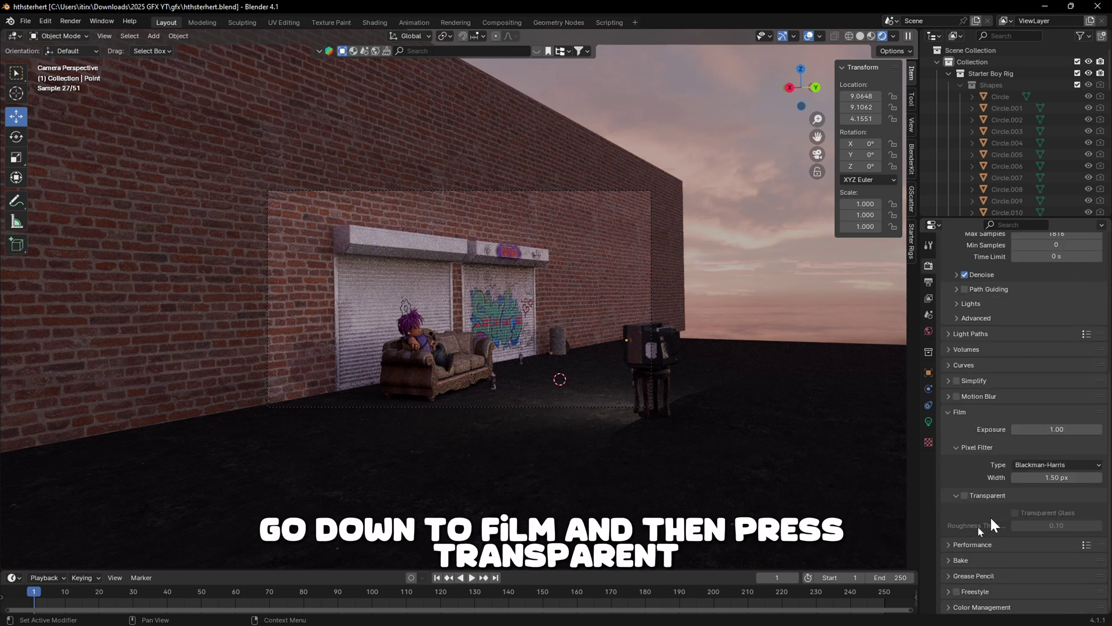
left_click(965, 495)
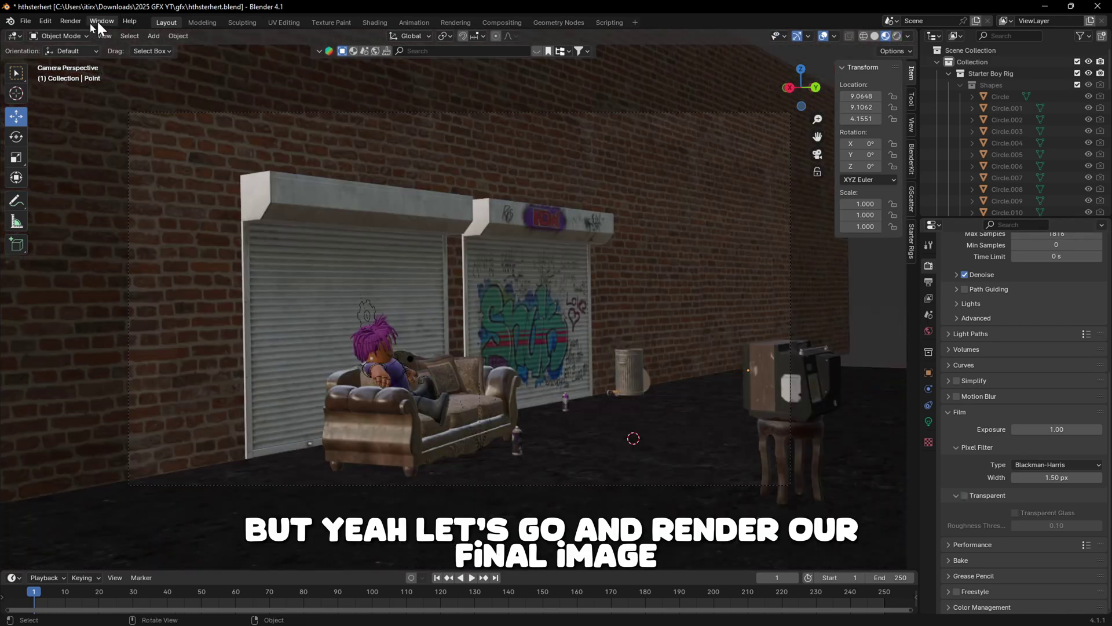
- Render the camera image and zoom around the finished alley render in the Render window
left_click(97, 20)
left_click(75, 22)
left_click(72, 33)
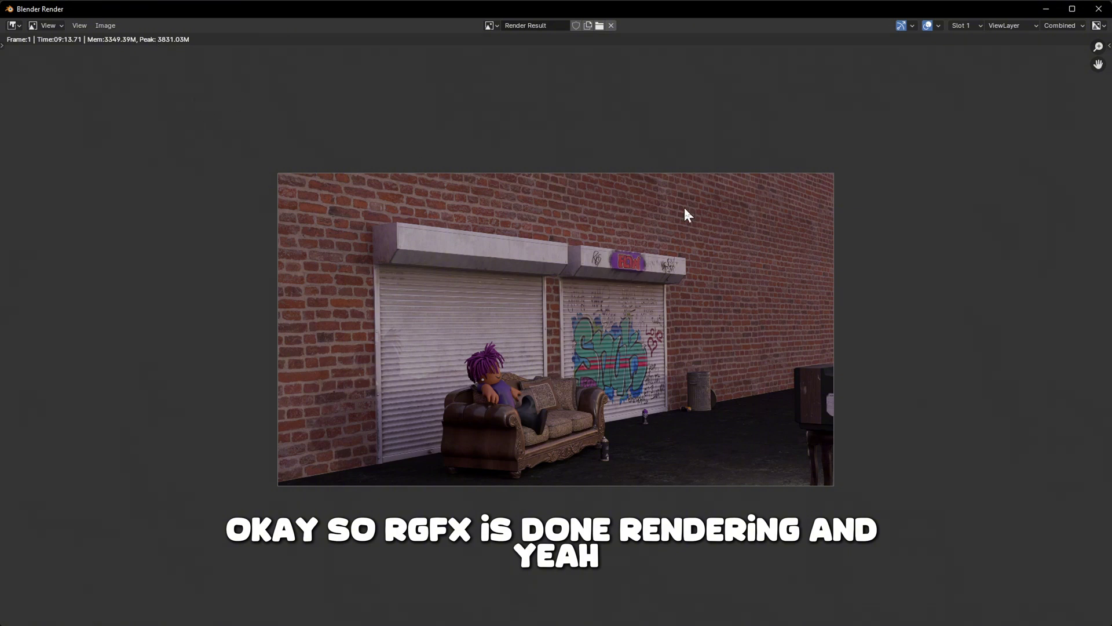
scroll(588, 306, "up", 3)
scroll(589, 307, "down", 2)
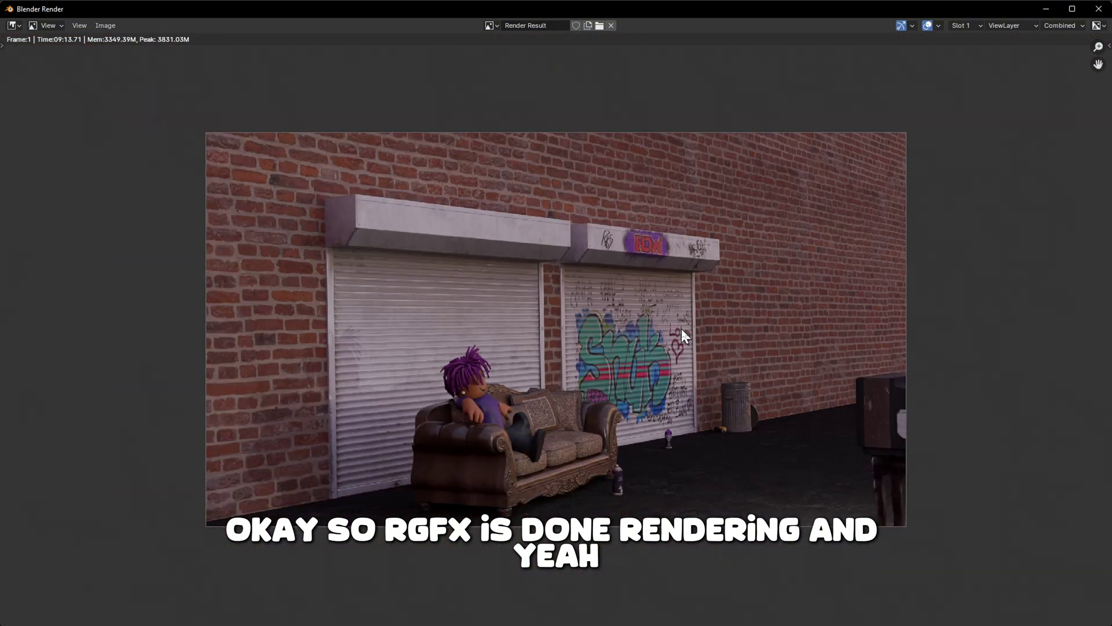
scroll(760, 354, "up", 2)
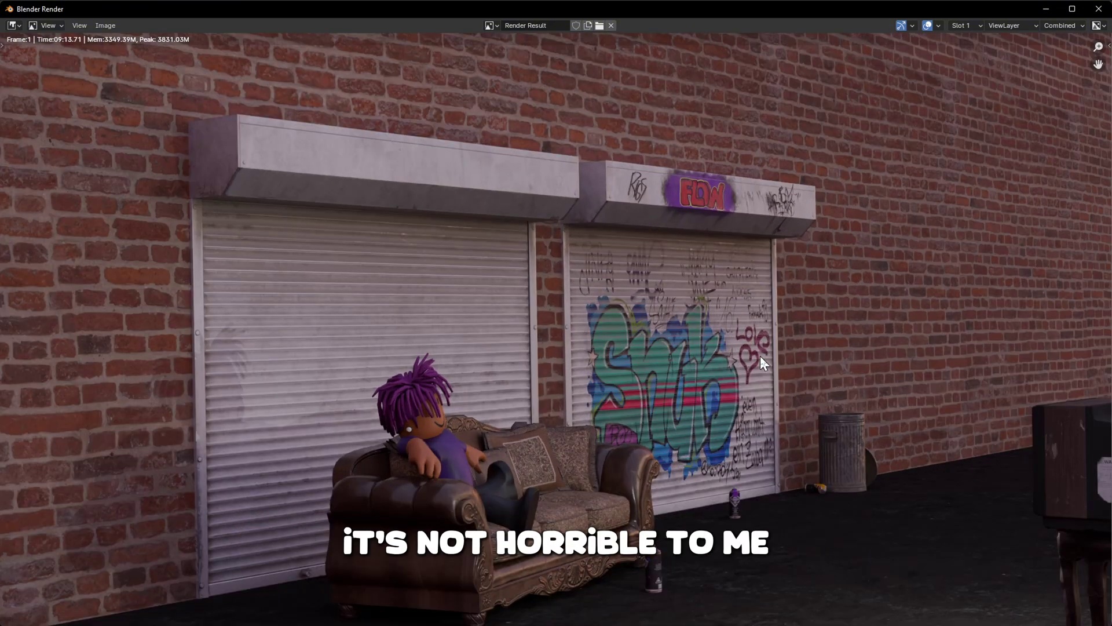
scroll(761, 358, "down", 4)
scroll(763, 359, "up", 2)
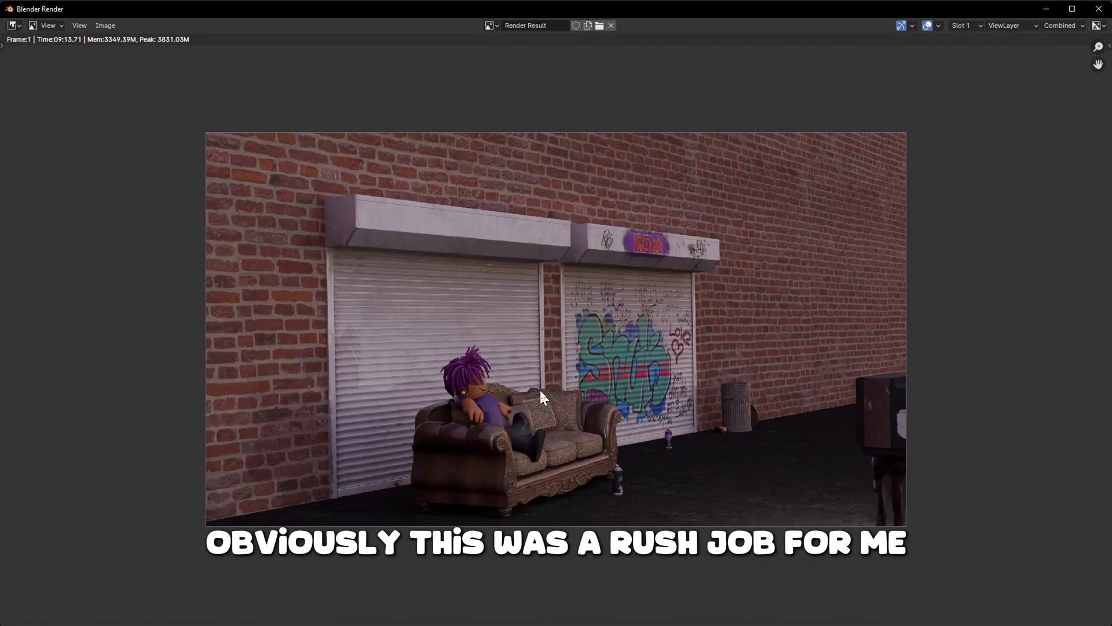
scroll(539, 393, "up", 4)
scroll(395, 463, "up", 1)
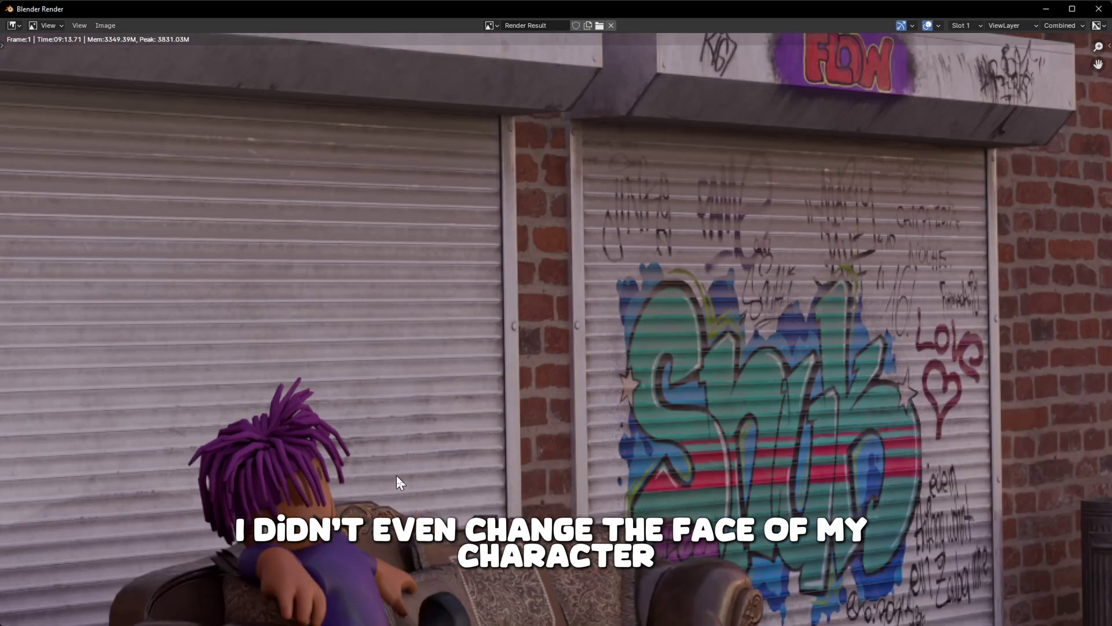
scroll(396, 475, "down", 4)
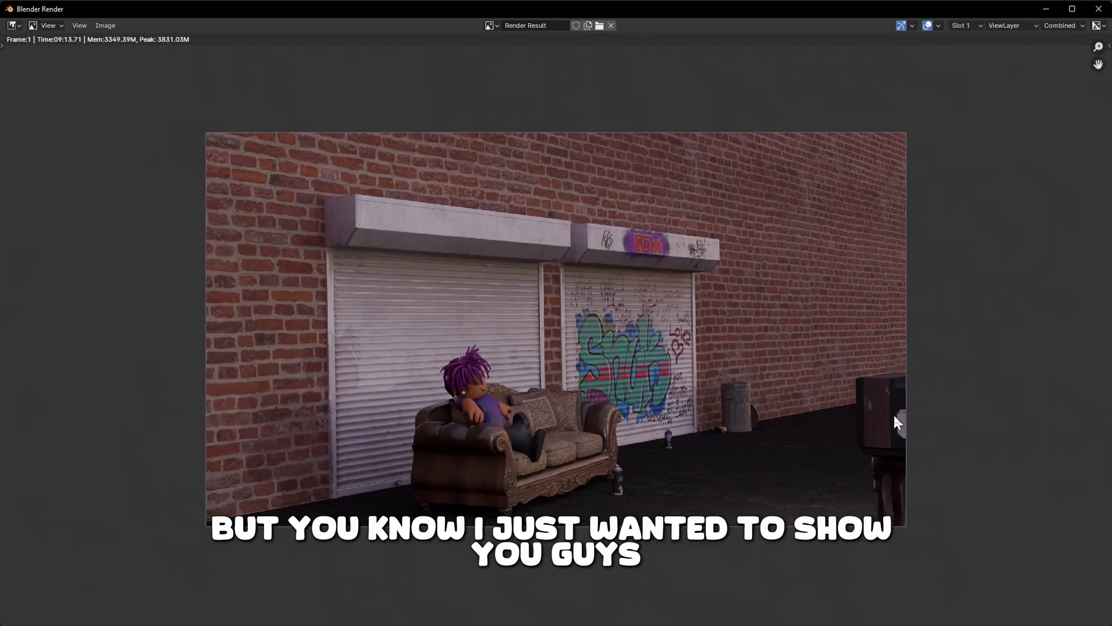